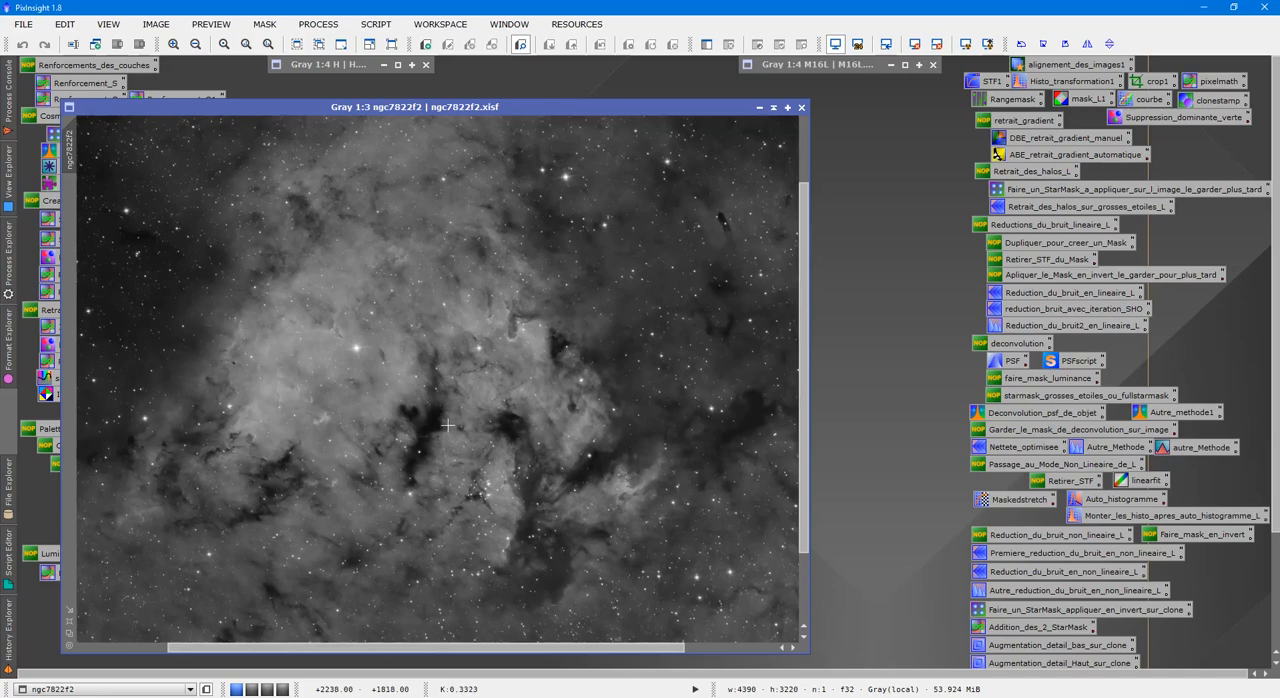
Compare the H image with ngc7822f2, bringing each one to the front in turn.
scroll(447, 425, down, 1)
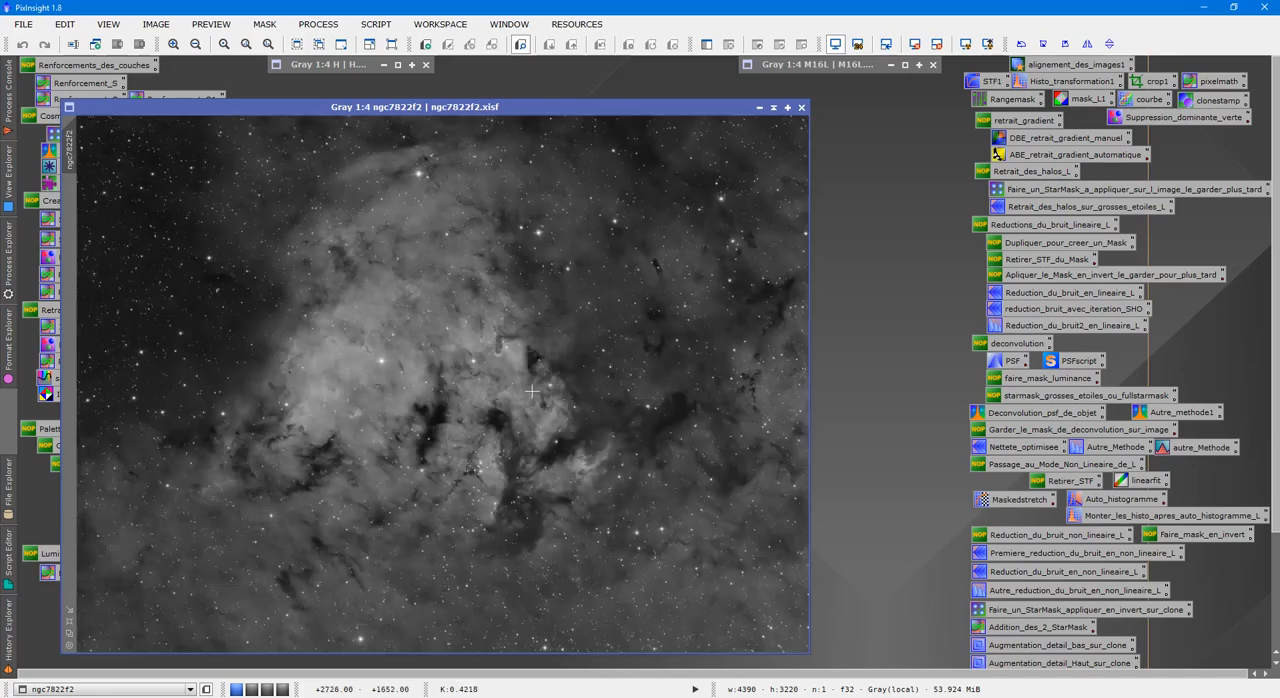
drag(547, 110, 743, 86)
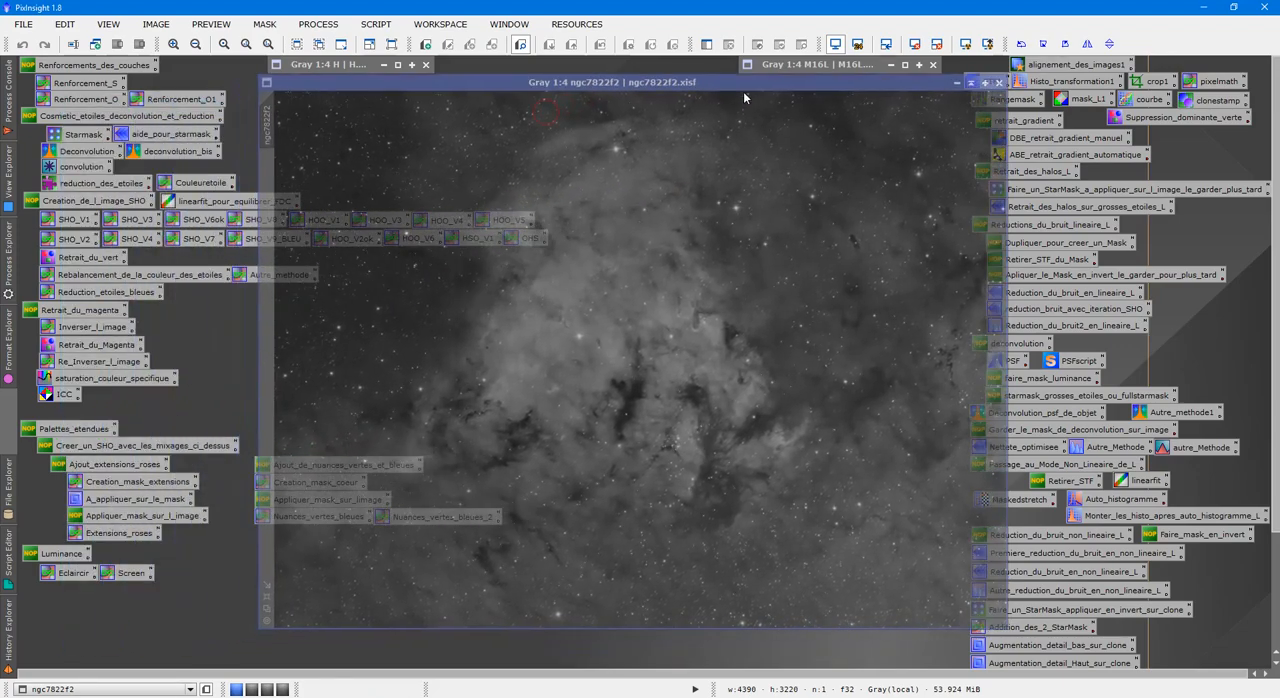
click(397, 64)
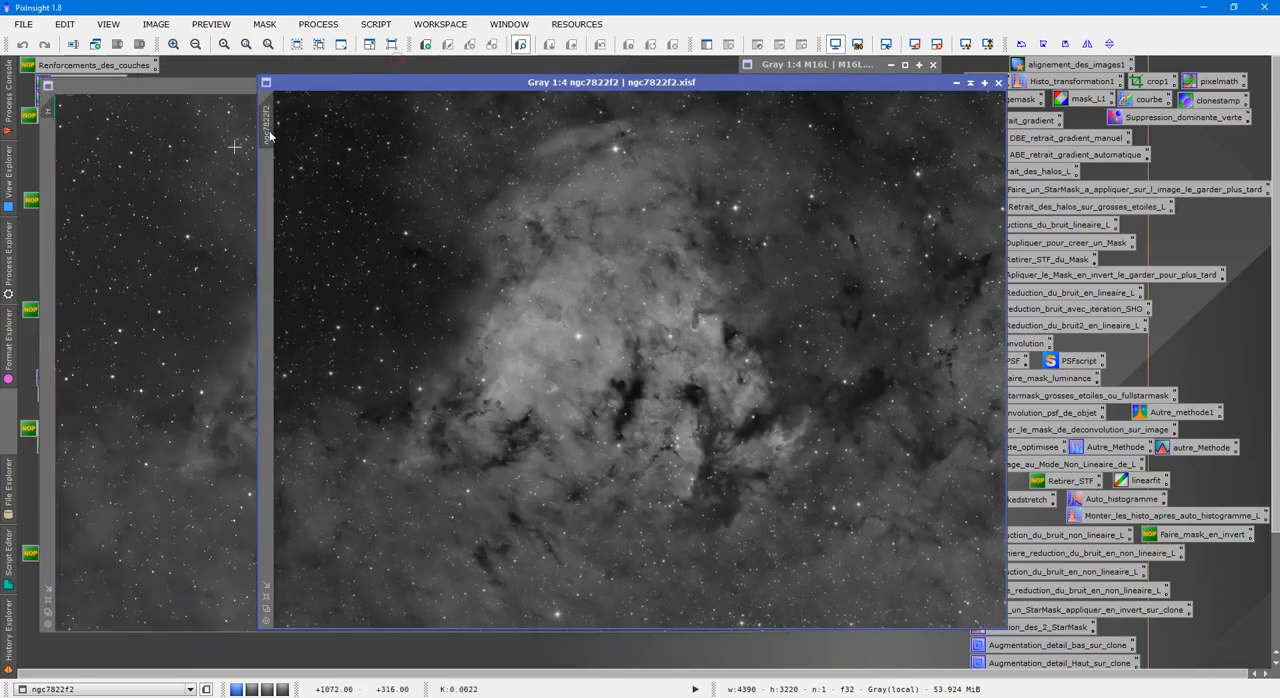
click(915, 45)
click(965, 45)
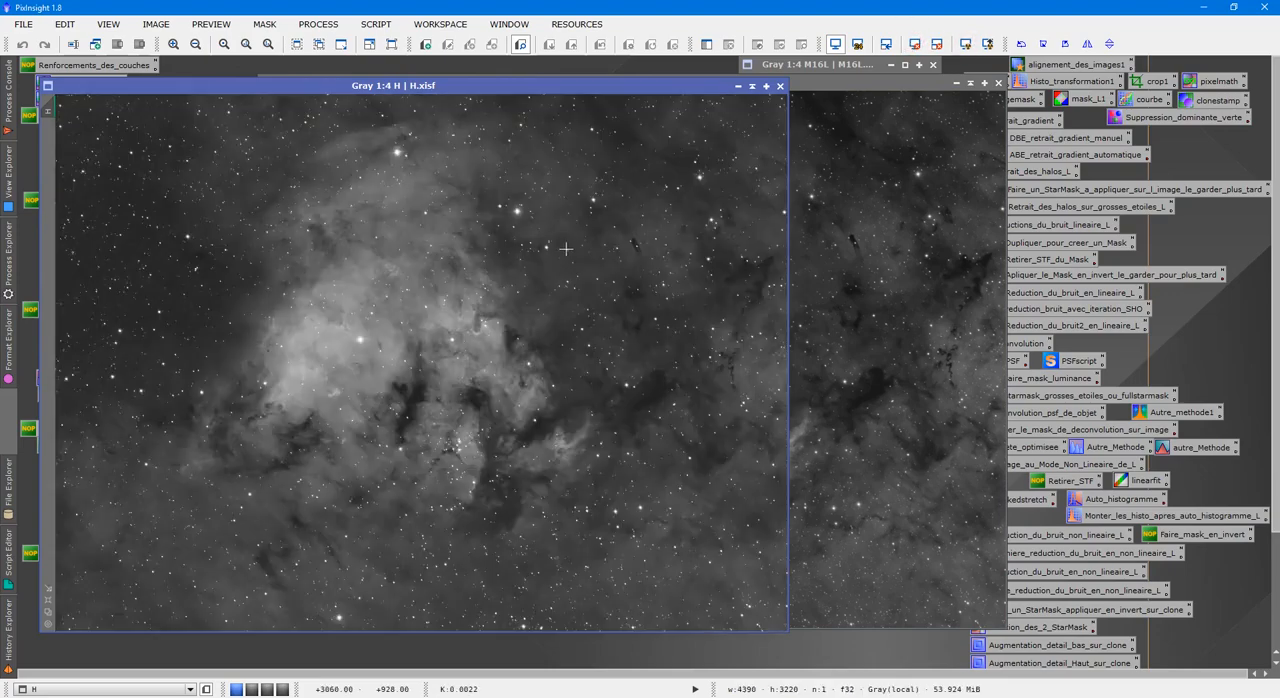
scroll(585, 232, up, 3)
scroll(566, 249, down, 3)
click(848, 190)
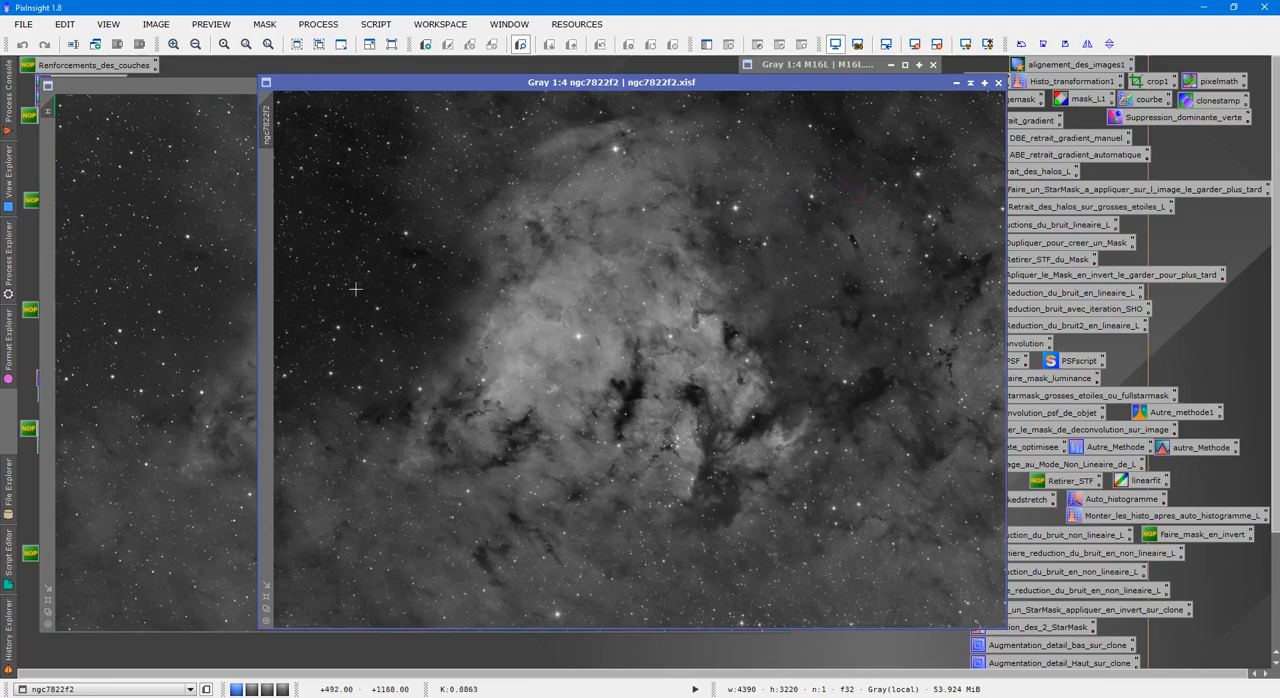
click(212, 265)
click(748, 85)
mouse_move(748, 85)
mouse_down()
mouse_move(565, 105)
mouse_move(543, 87)
mouse_up()
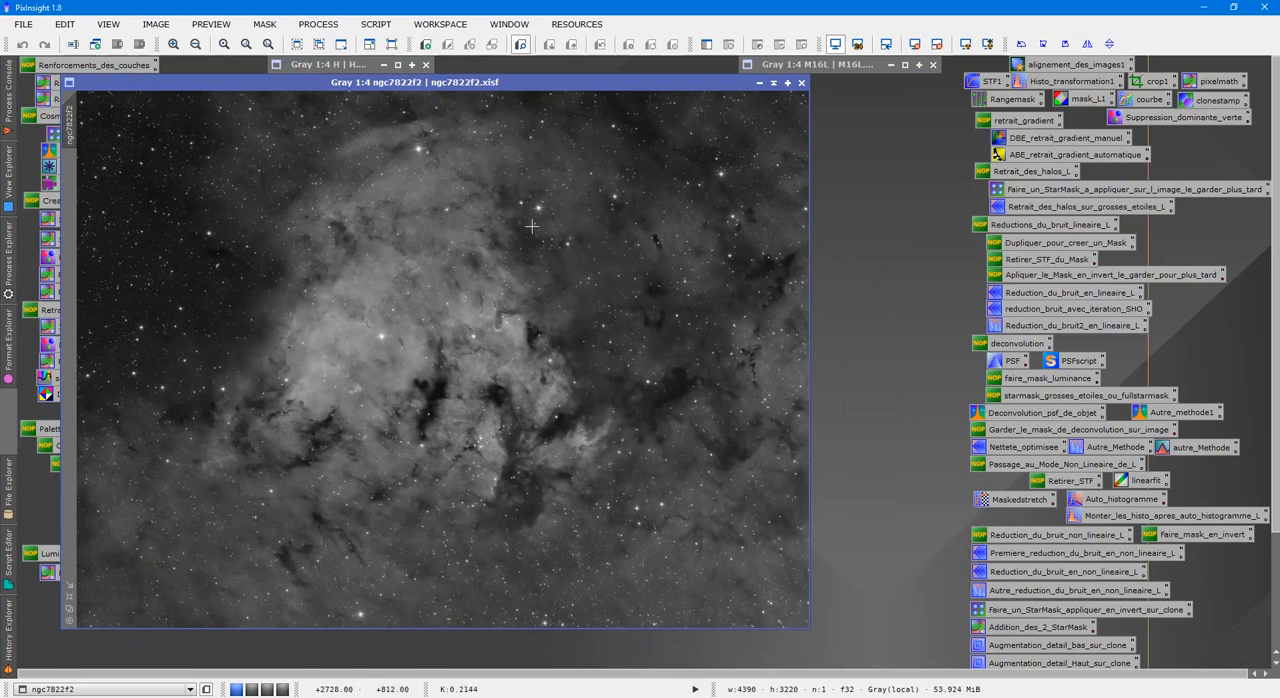
Run the DarkStructureEnhance script on ngc7822f2 with a raised amount, removing 8 layers in 1 iteration.
click(389, 28)
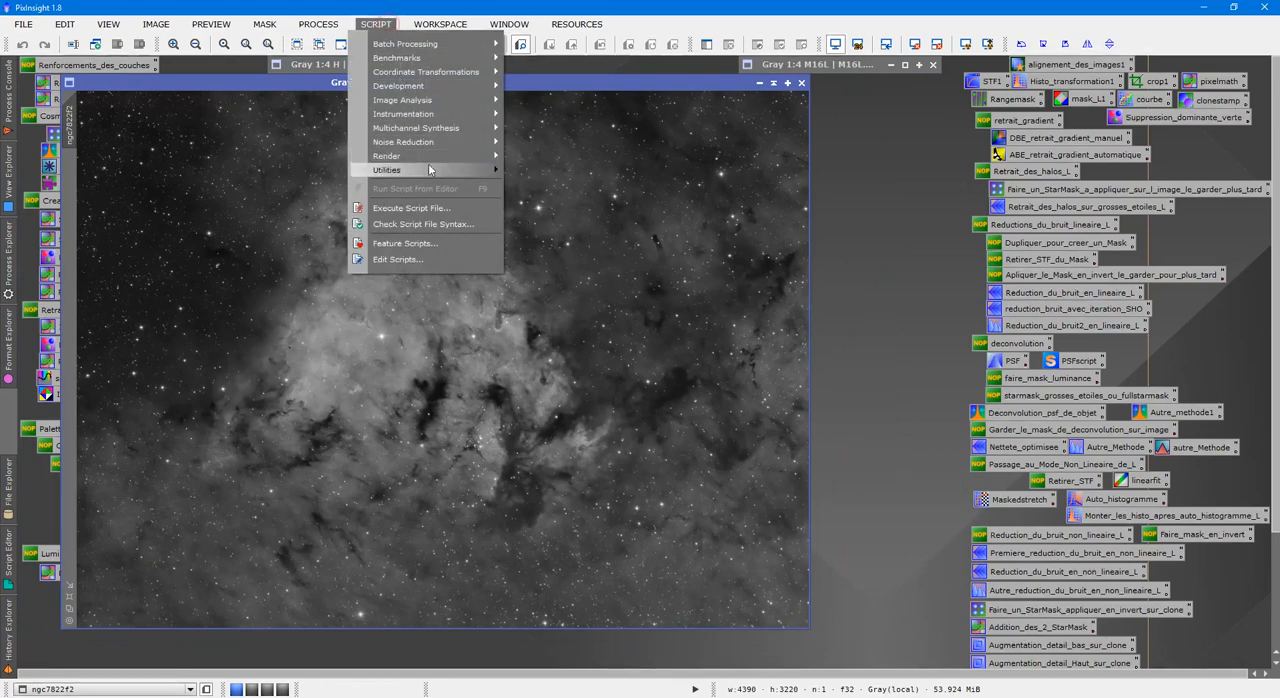
mouse_move(431, 173)
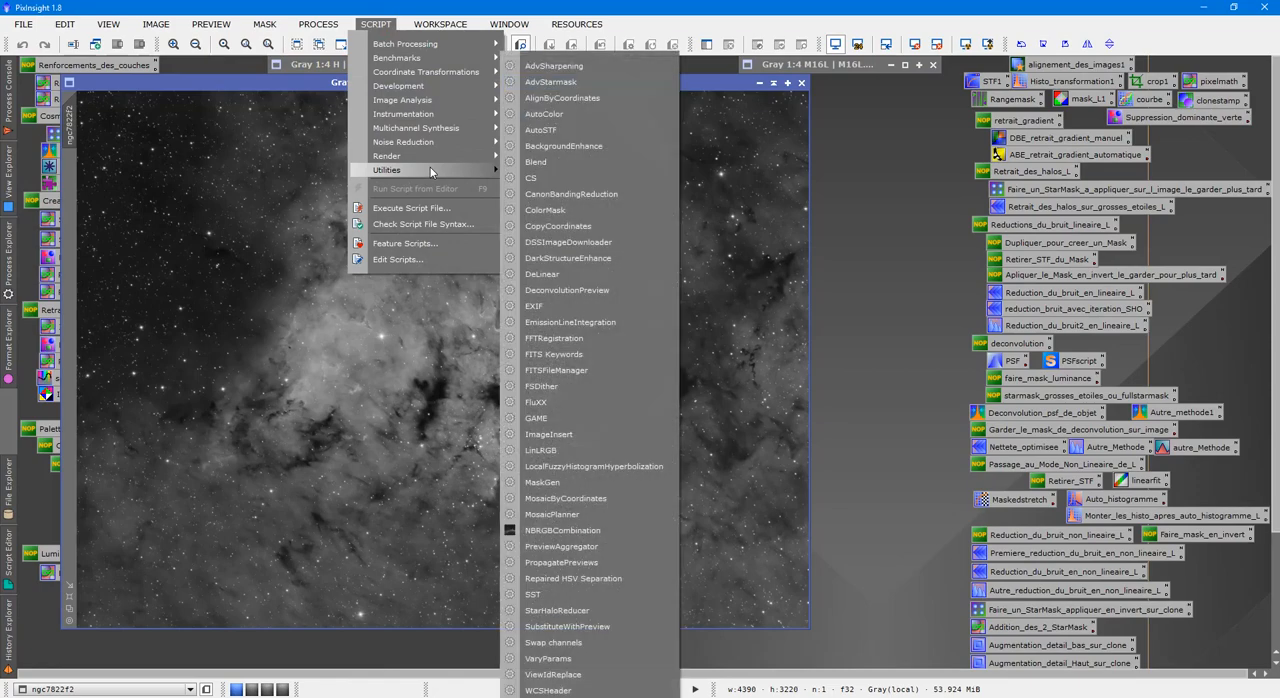
click(562, 261)
drag(654, 220, 886, 115)
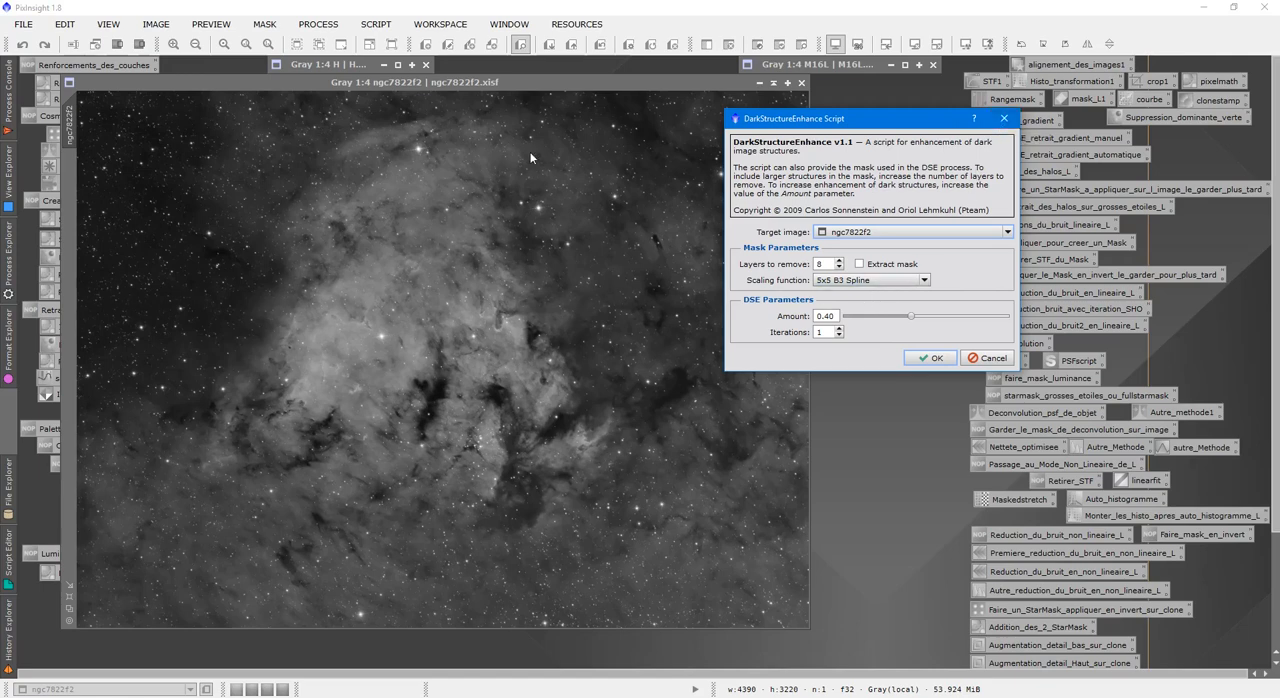
click(517, 100)
drag(865, 114, 989, 89)
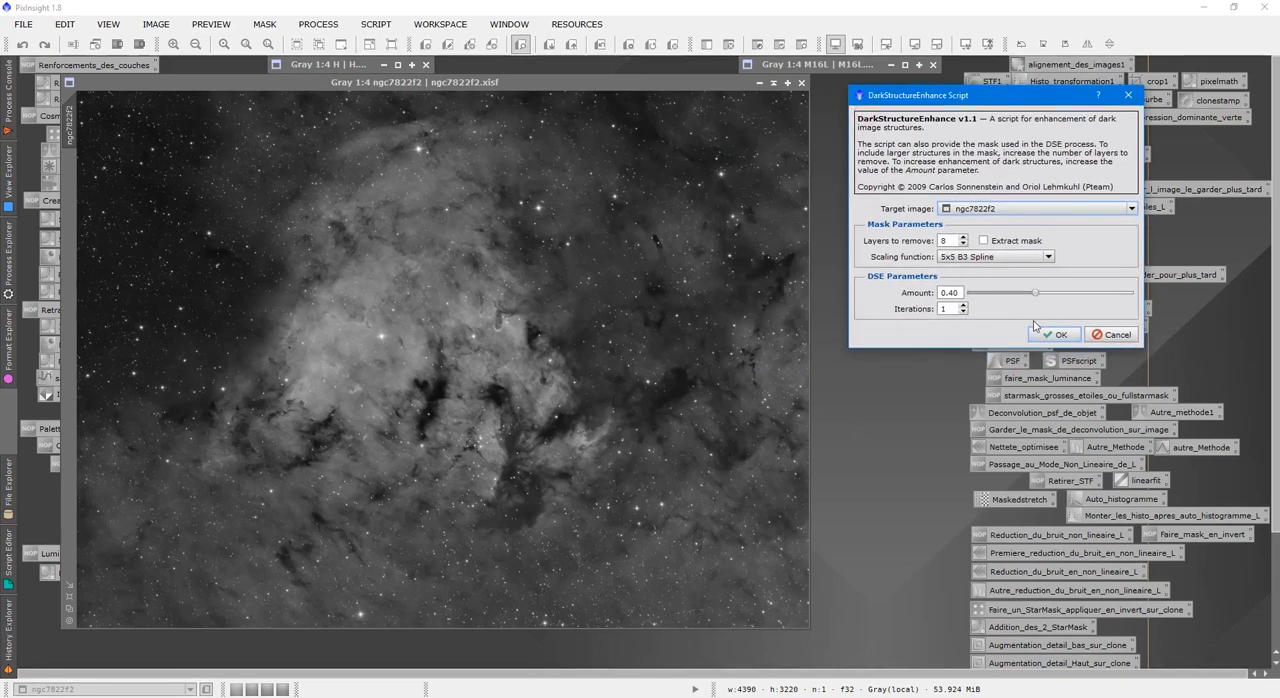
drag(1040, 297, 1066, 294)
click(1056, 335)
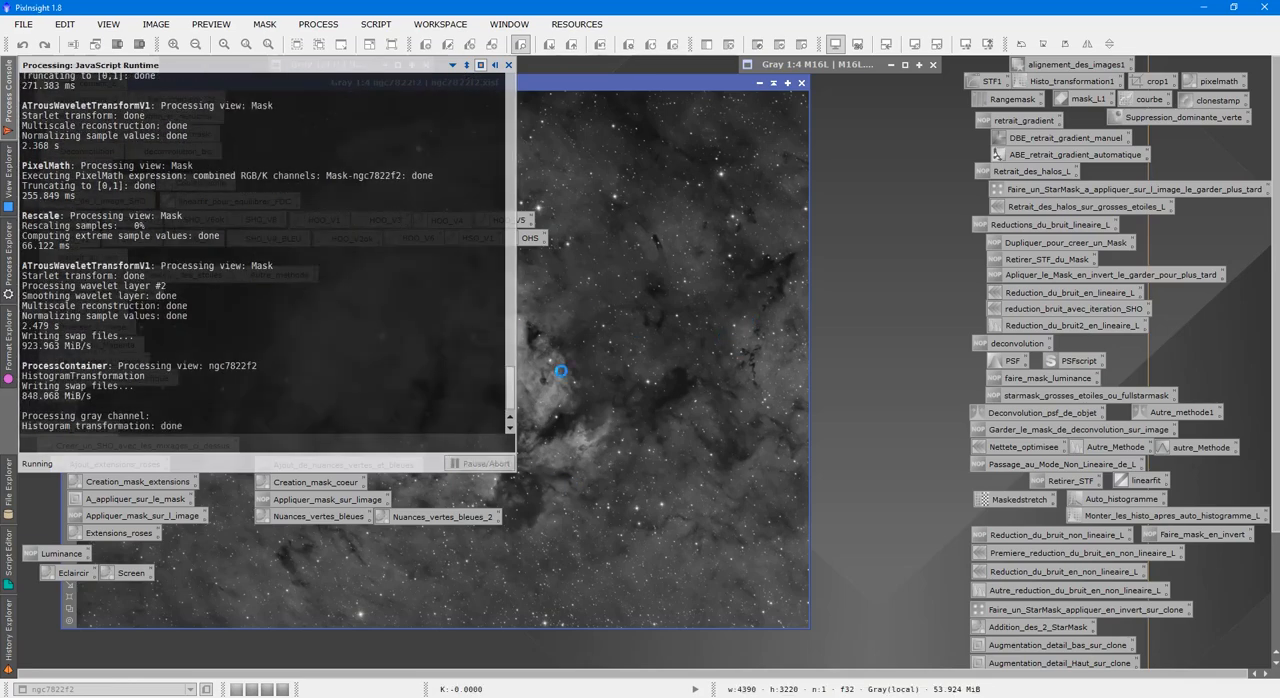
Toggle the dark structure enhancement off and on to compare before and after, and leave it undone.
drag(672, 84, 789, 76)
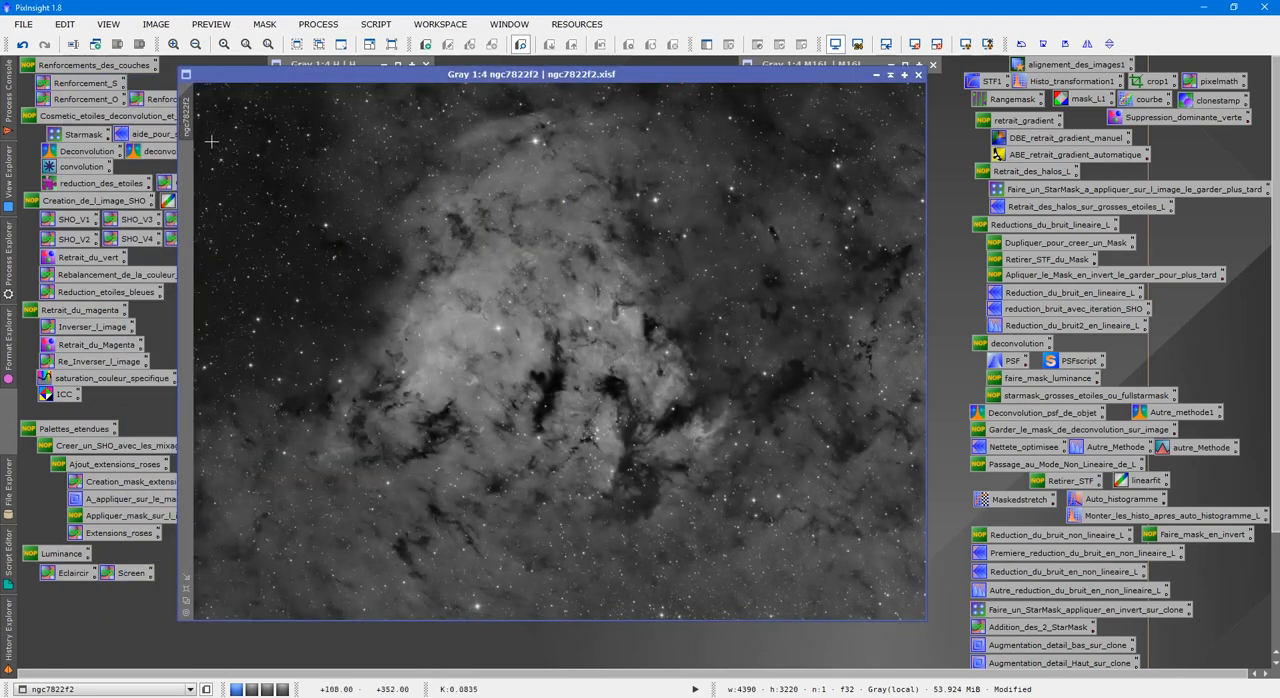
click(23, 45)
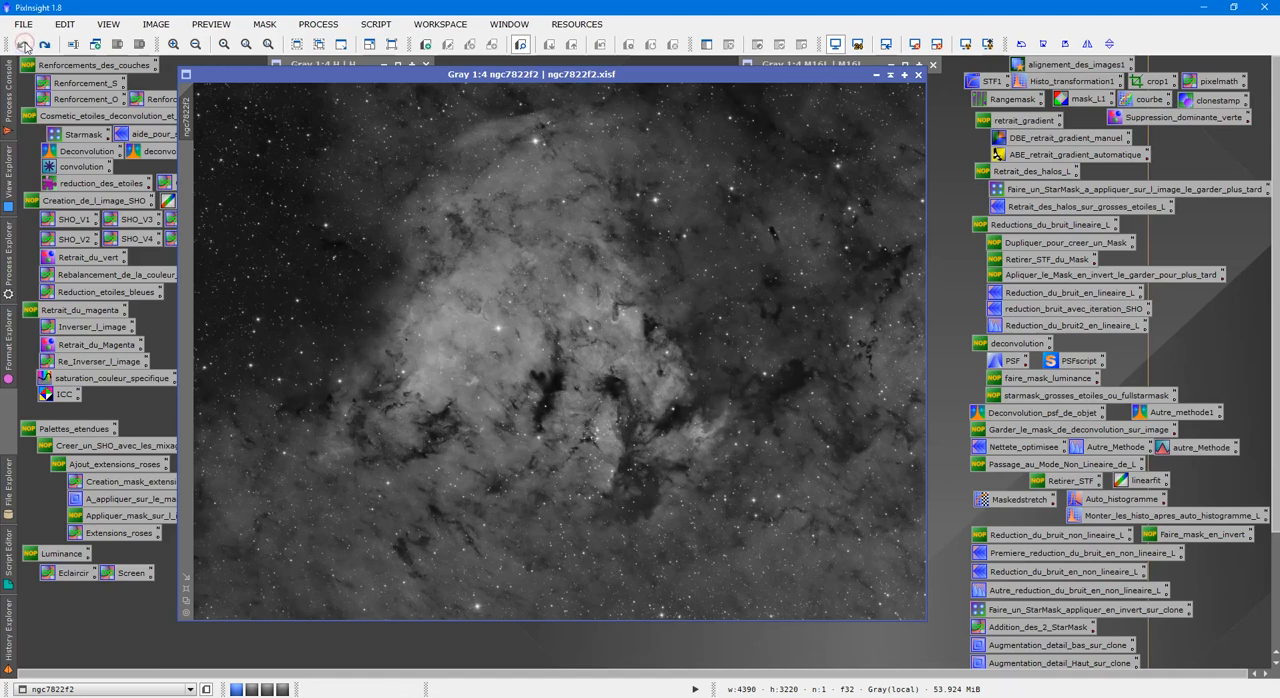
click(43, 45)
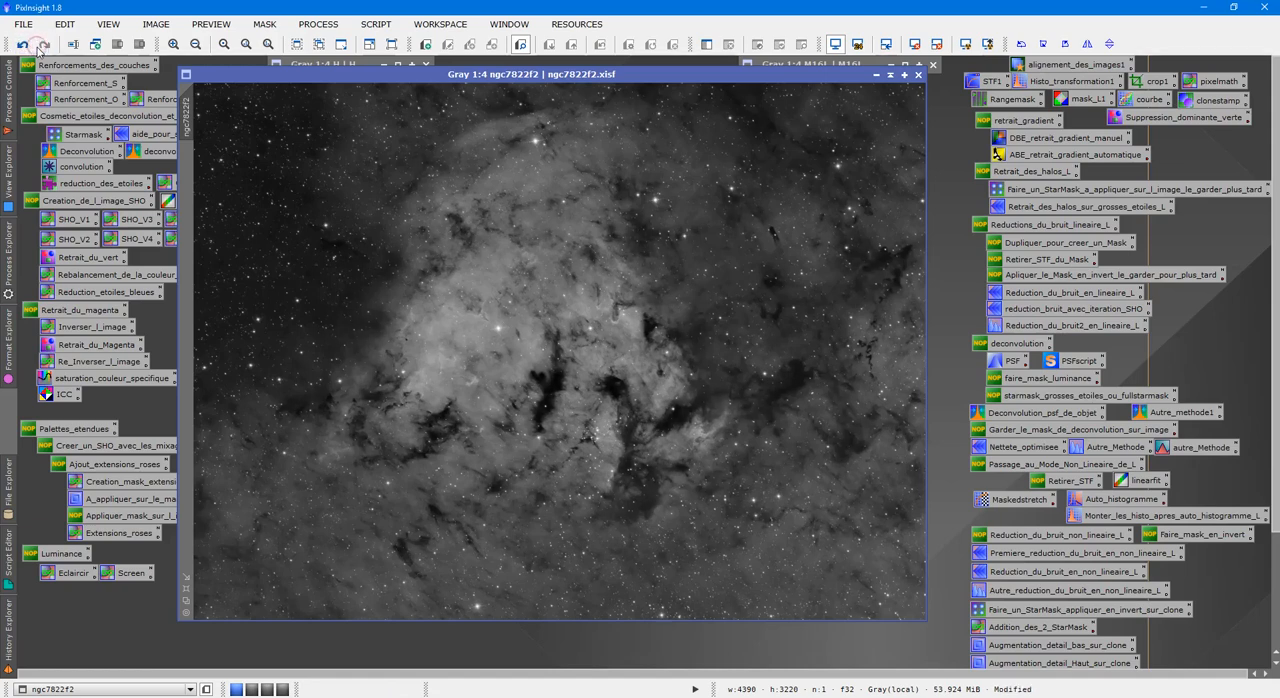
click(23, 45)
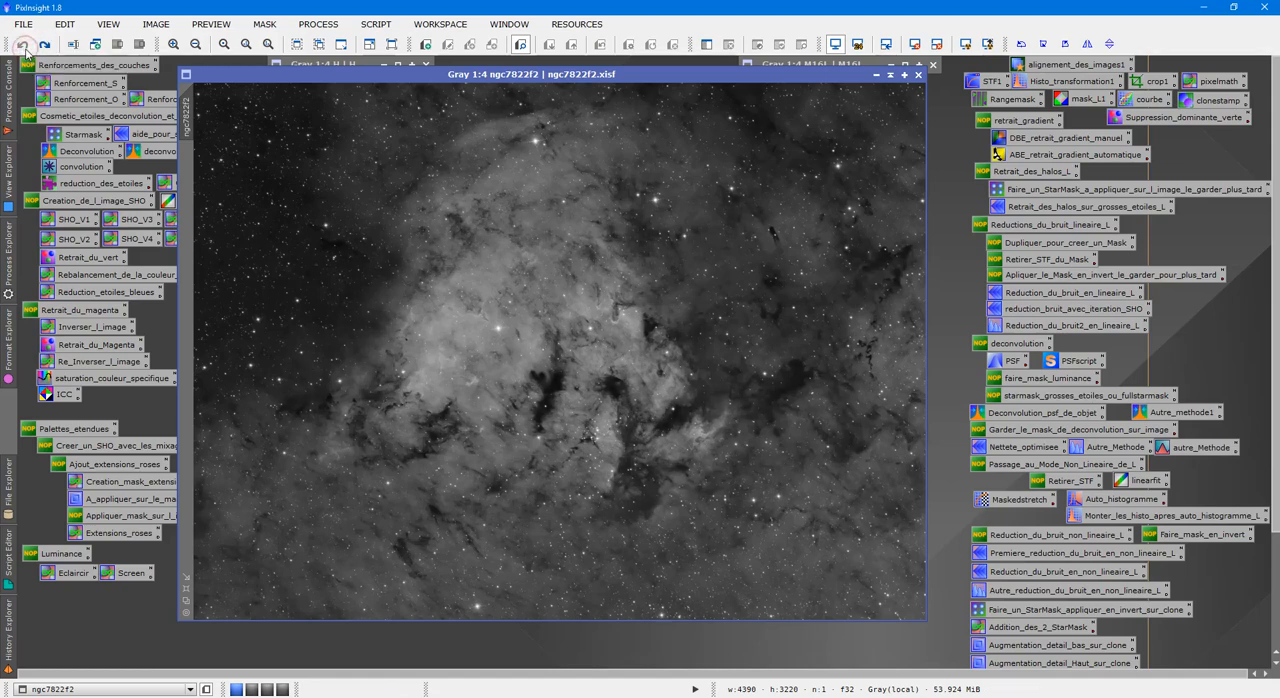
click(43, 45)
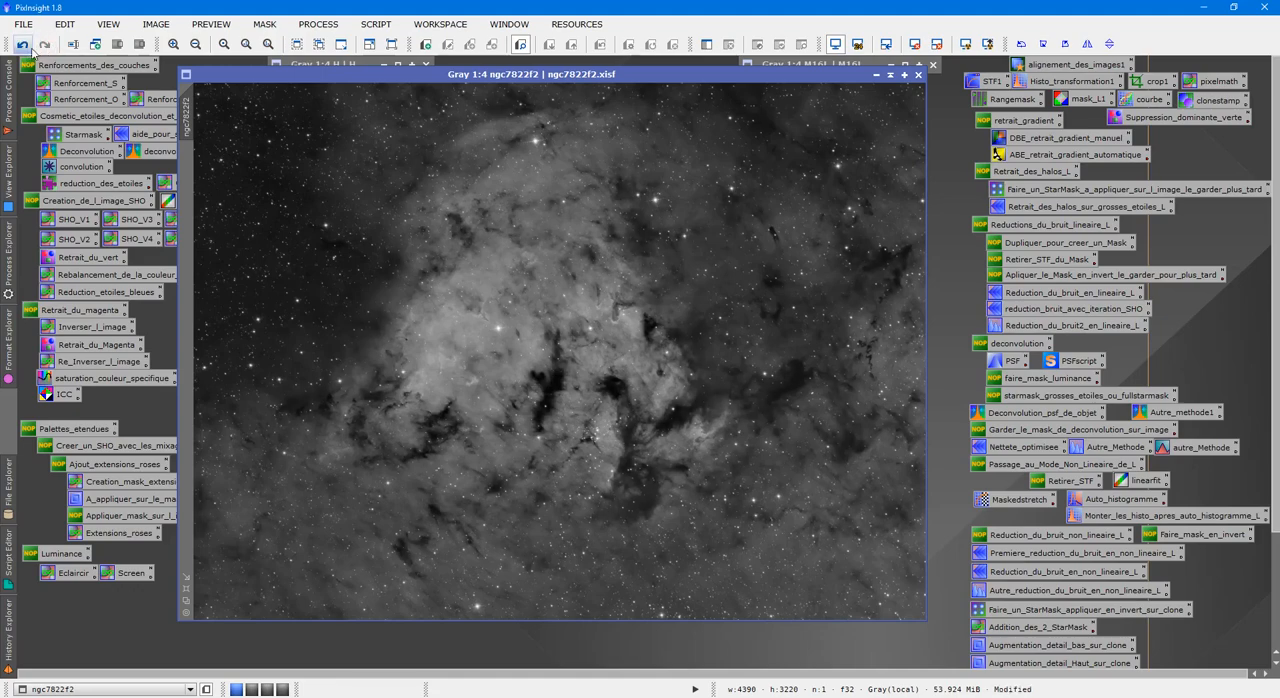
click(23, 45)
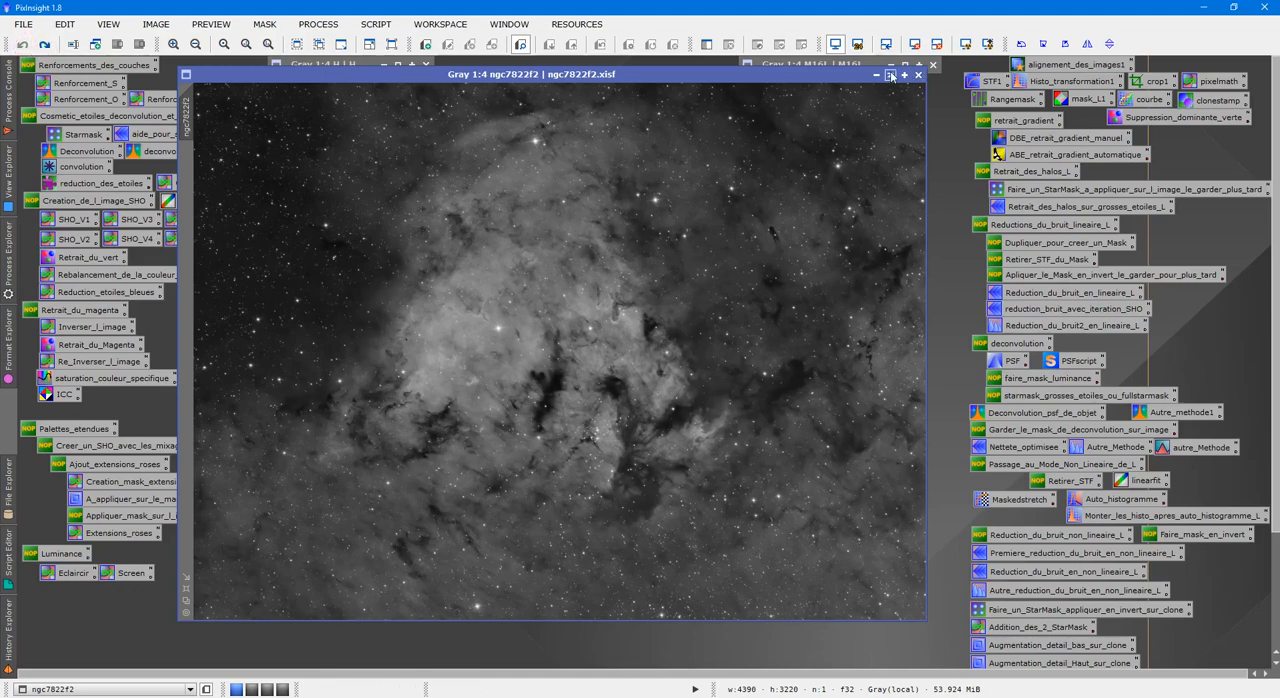
drag(793, 74, 737, 82)
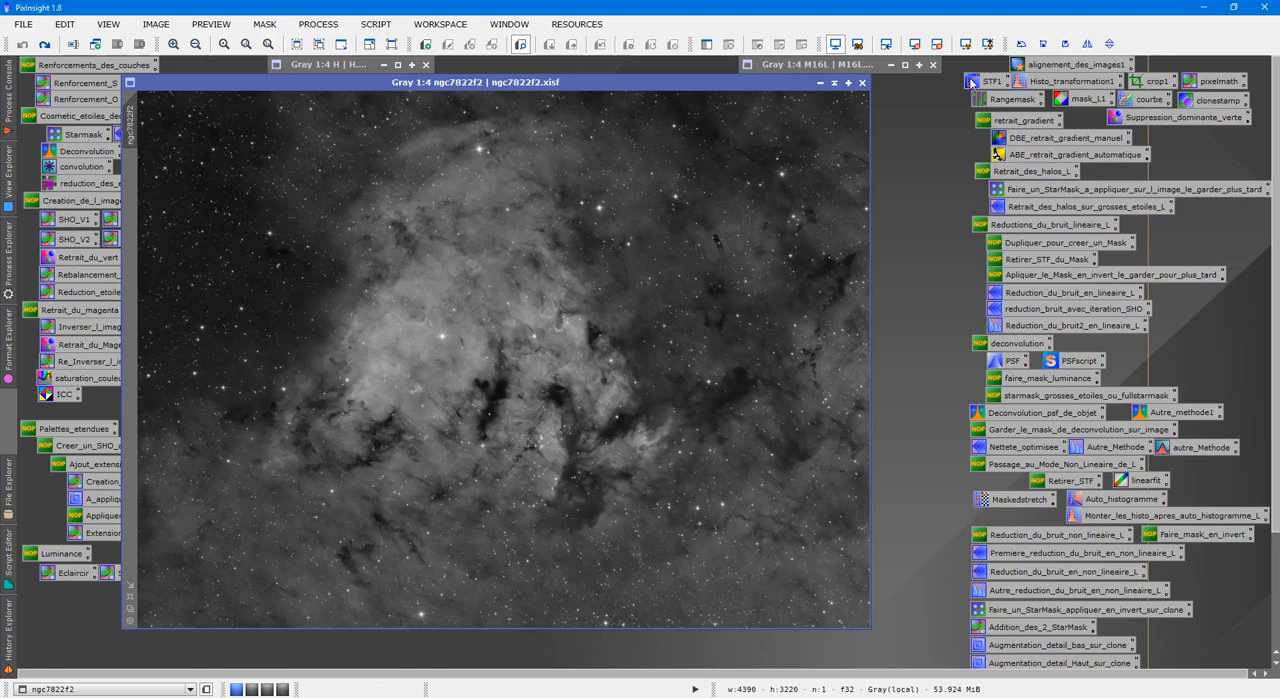
Set up the saved Rangemask process with an enlarged real-time preview, screening enabled and a lower limit of 0.32.
double_click(1010, 100)
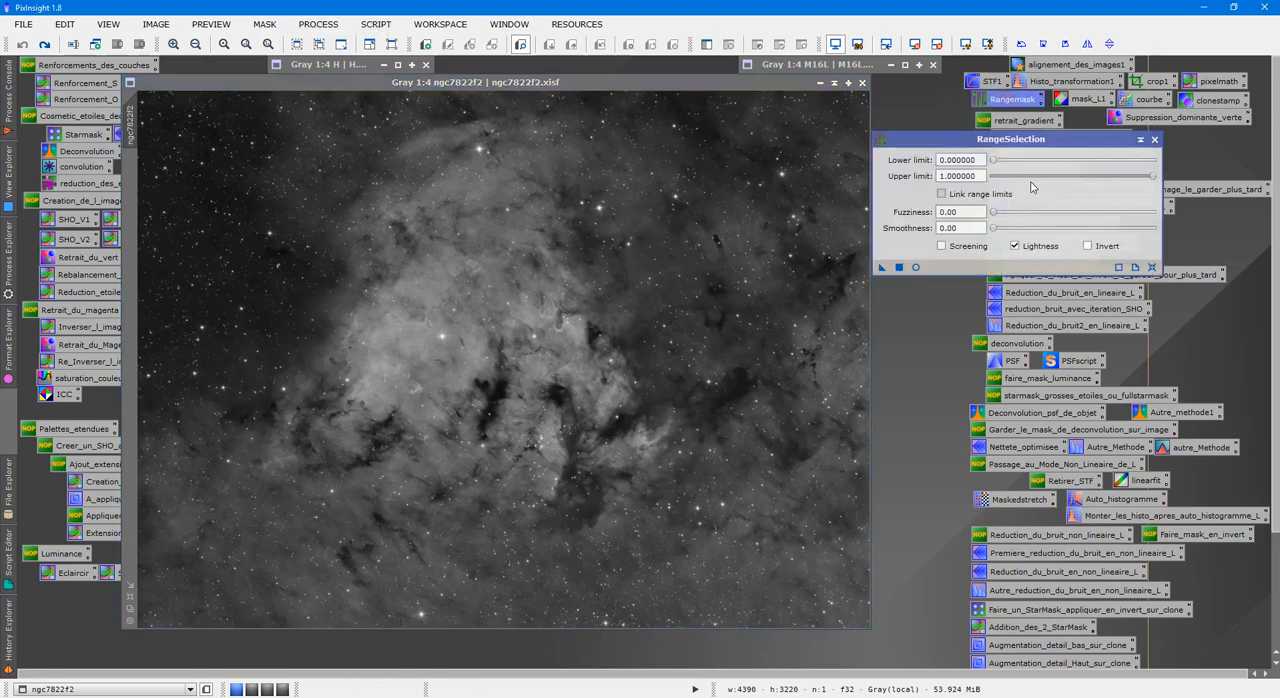
click(915, 267)
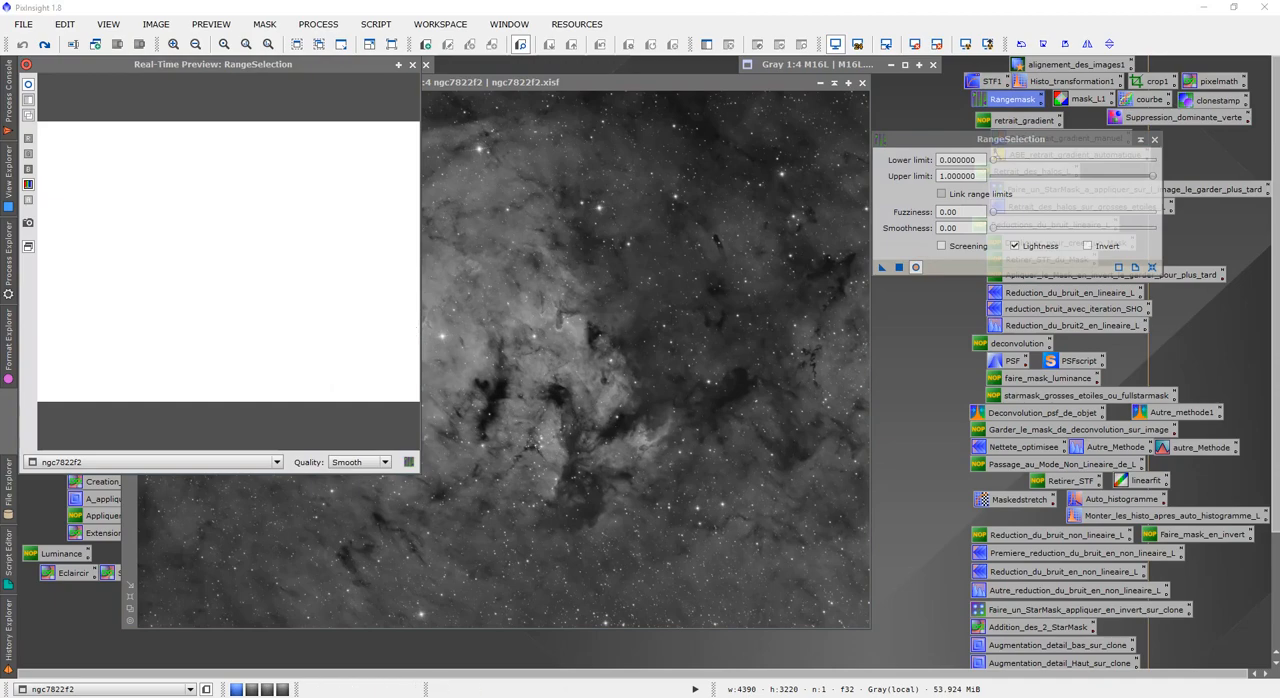
click(941, 245)
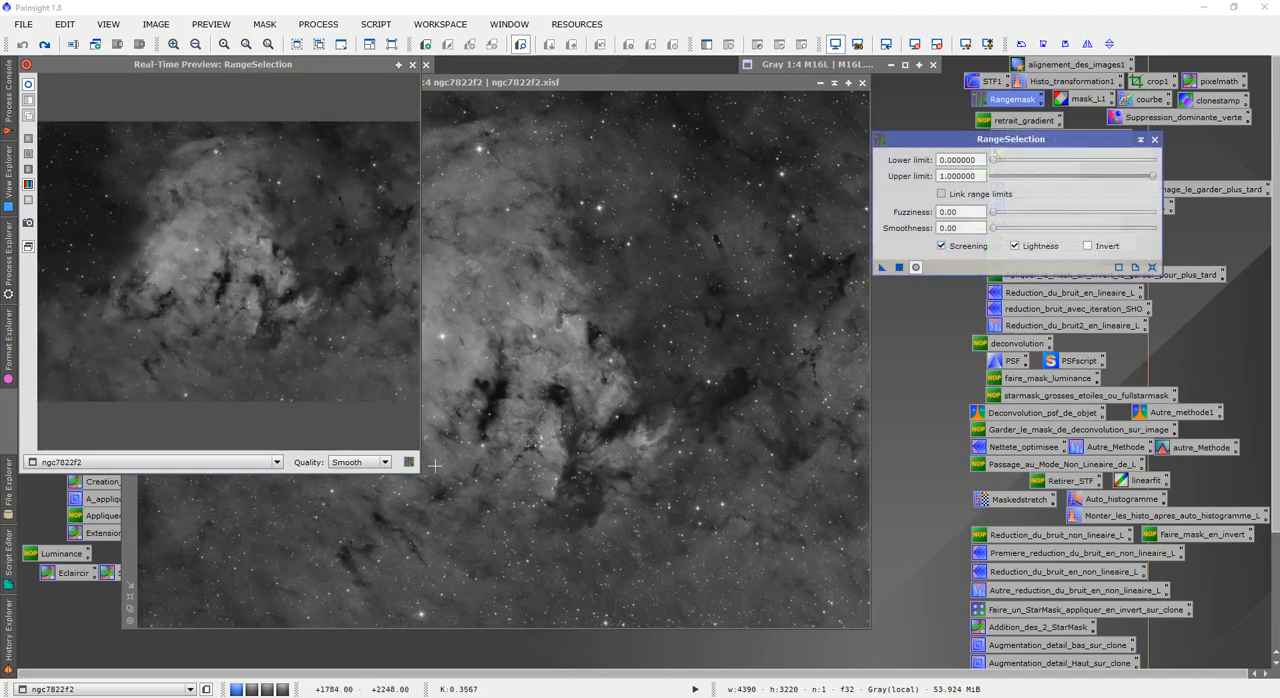
drag(422, 470, 870, 634)
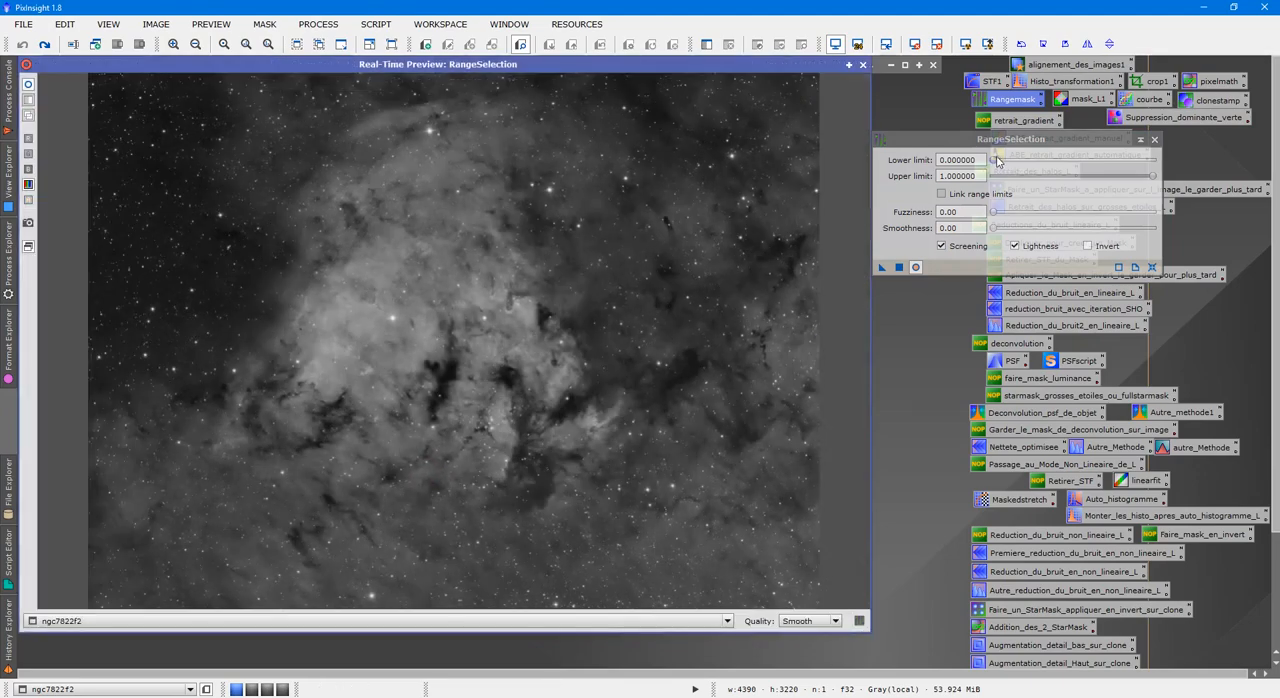
drag(993, 160, 1045, 166)
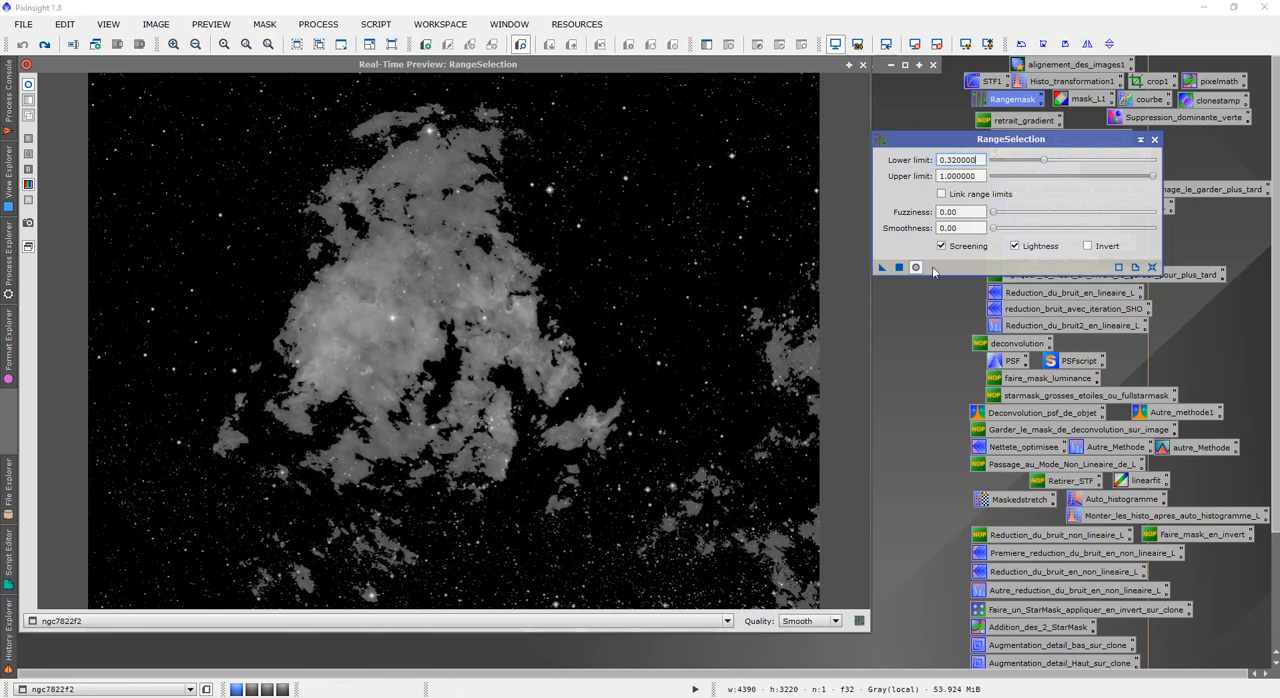
Set the range selection's smoothness to 100, disable screening, enable inversion and generate the mask.
drag(996, 234, 1180, 222)
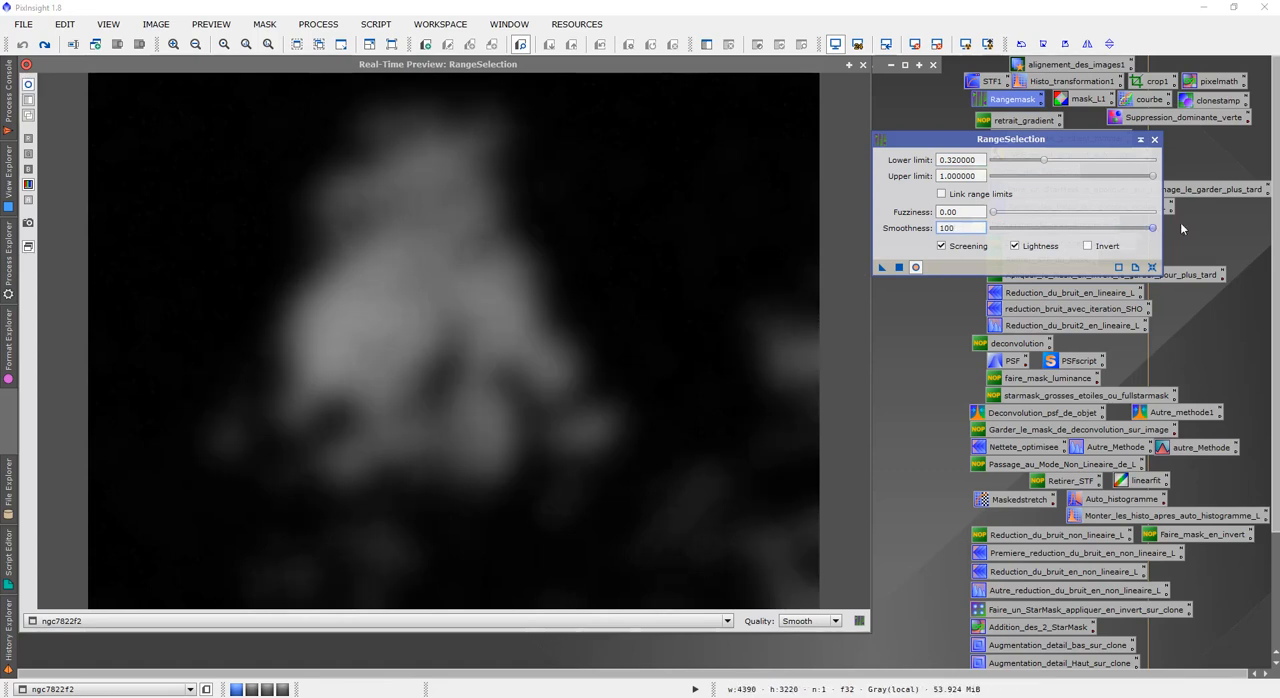
click(941, 246)
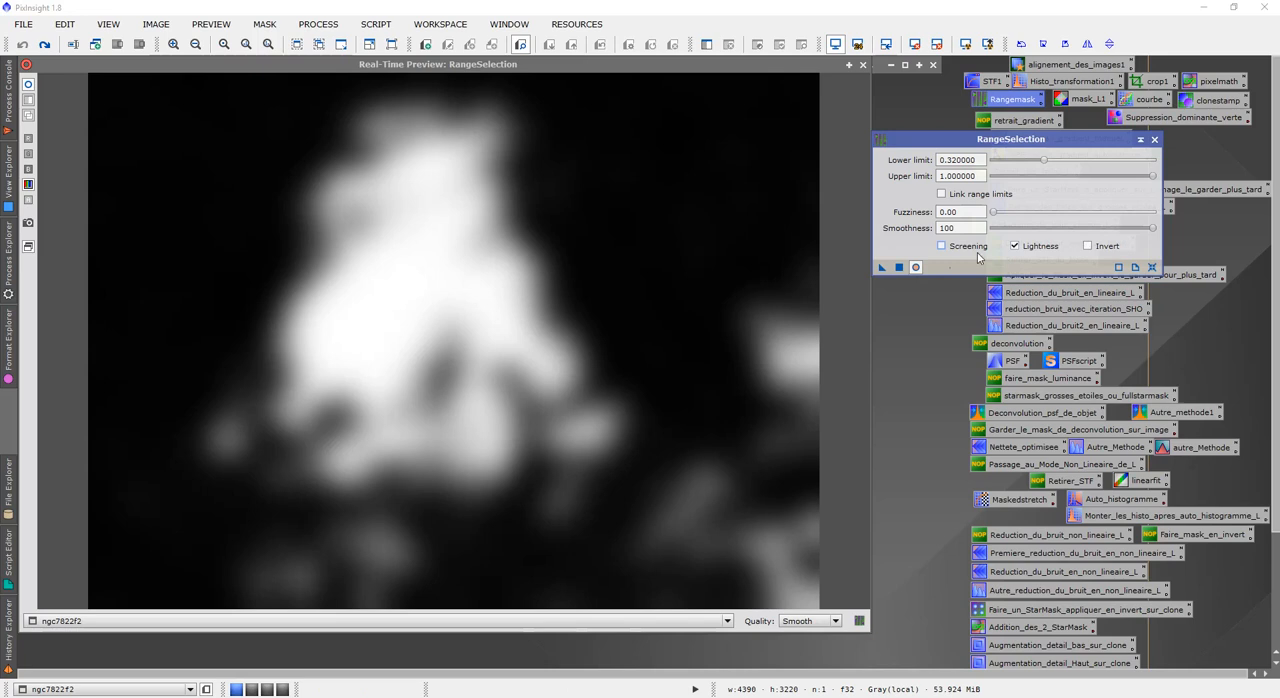
click(1087, 245)
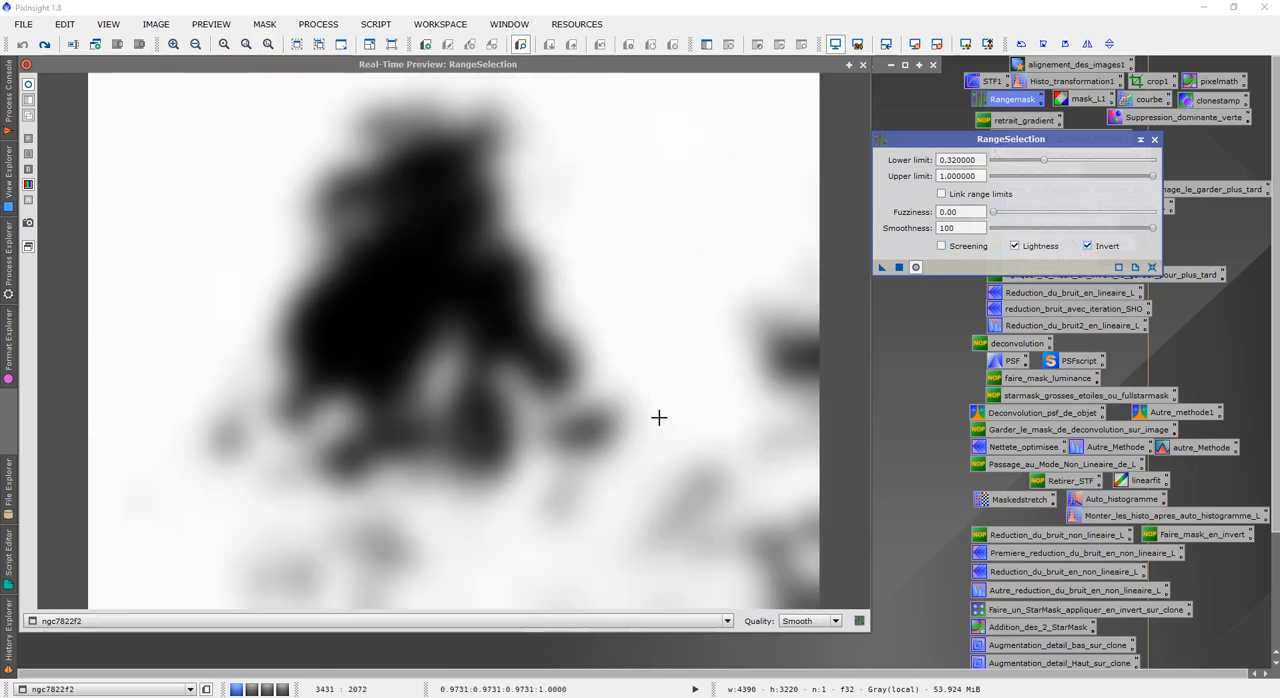
click(899, 267)
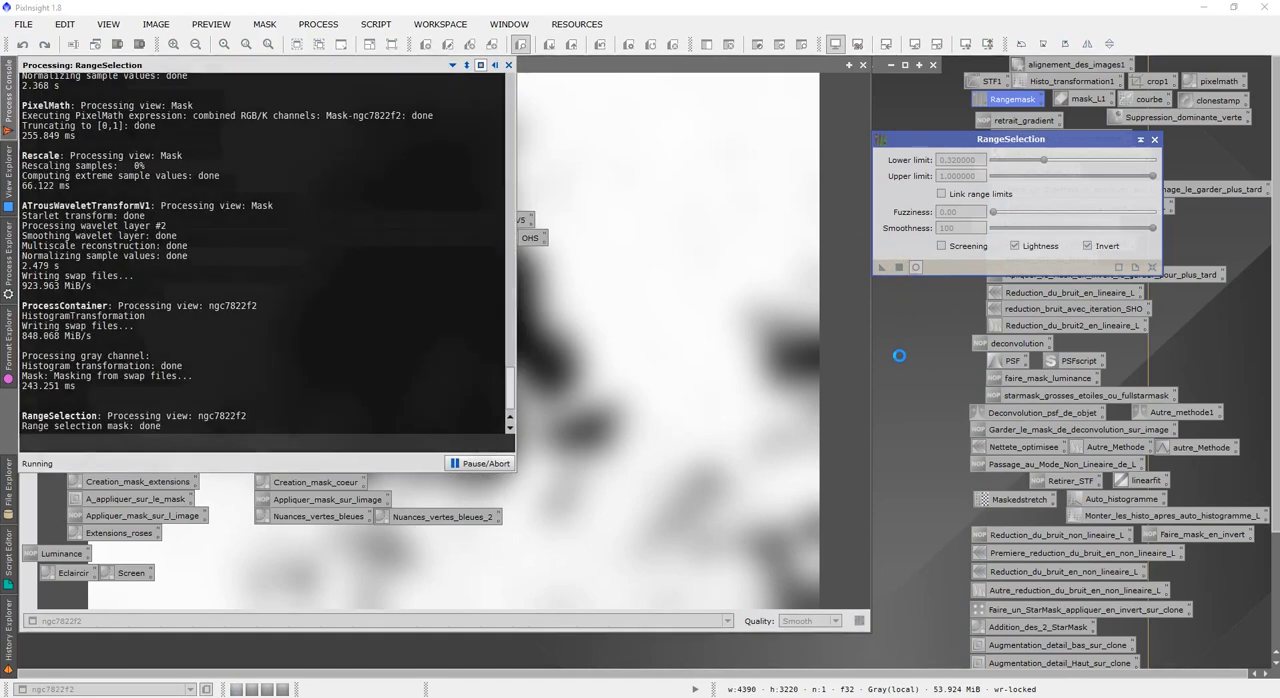
Close the range selection and its preview, and park the minimized range_mask image above the workspace.
click(863, 64)
click(1155, 140)
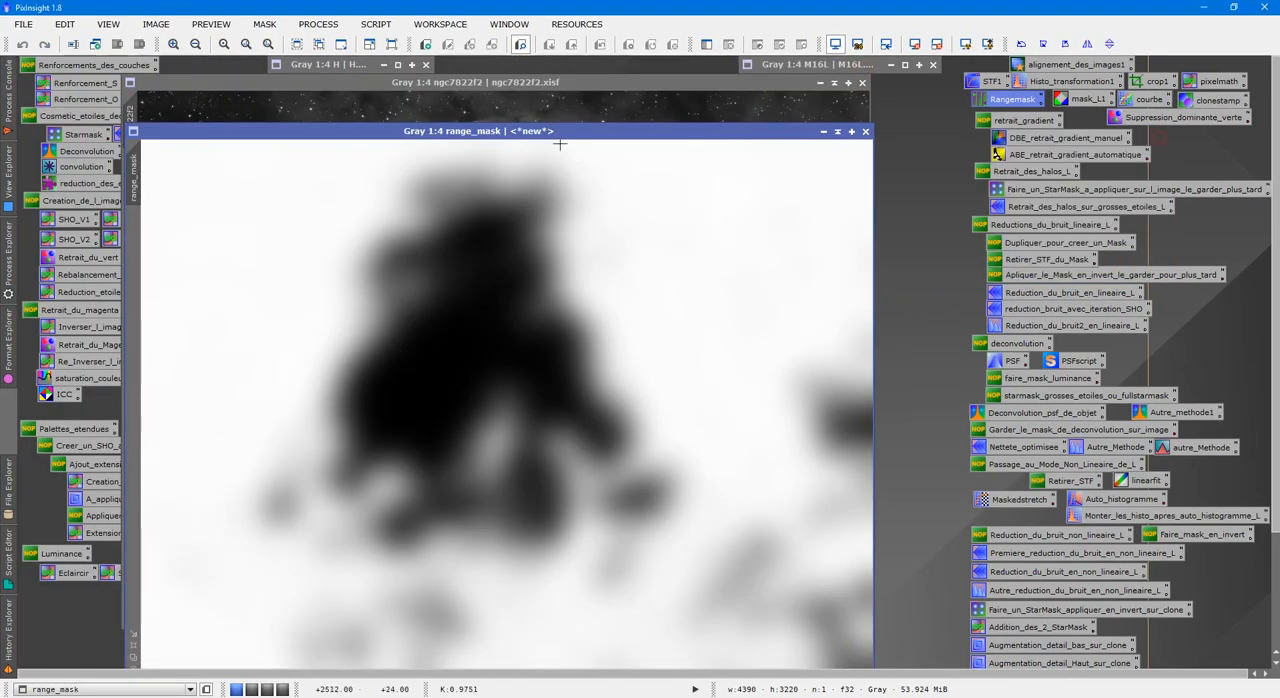
drag(621, 131, 705, 116)
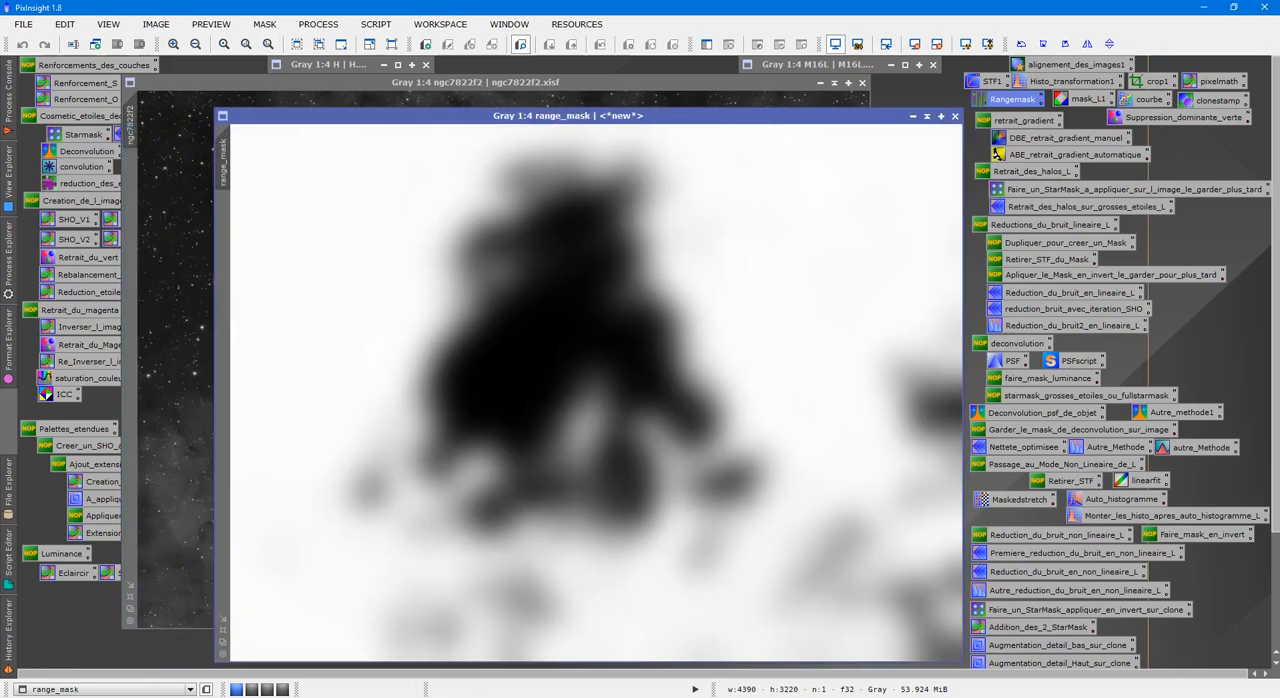
click(913, 117)
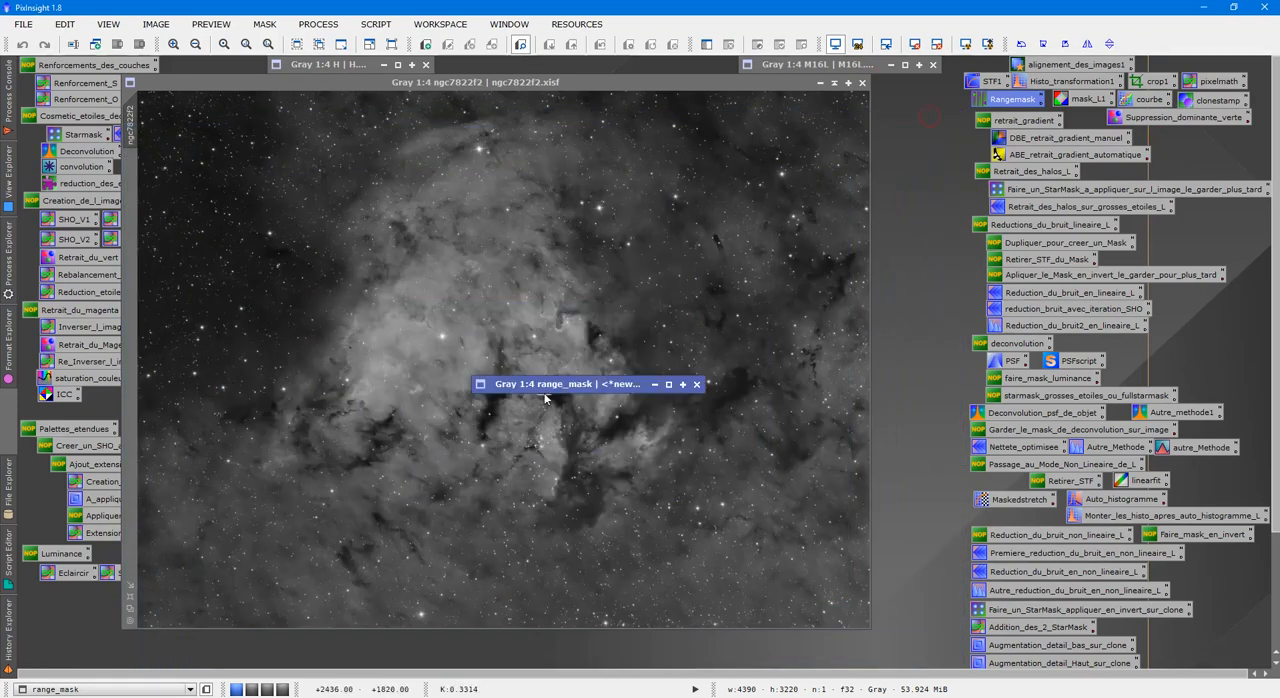
mouse_move(557, 390)
mouse_down()
mouse_move(735, 248)
mouse_move(793, 89)
mouse_up()
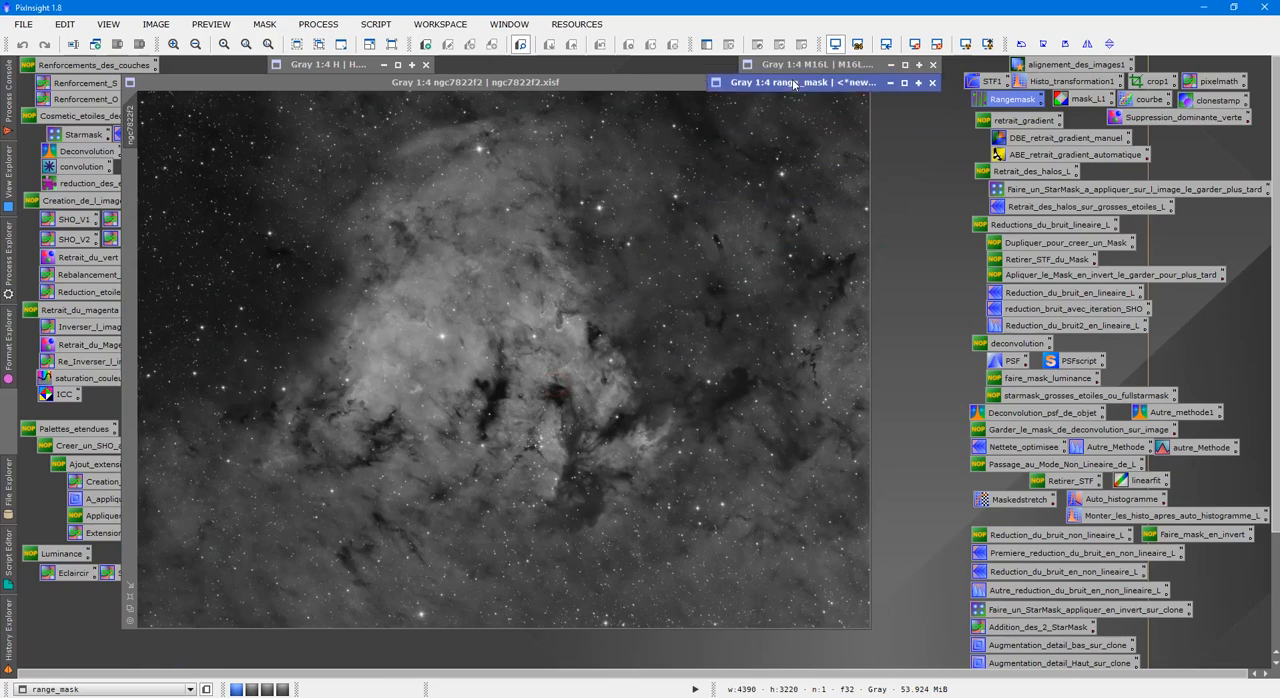
Run DarkStructureEnhance on ngc7822f2 with mask extraction enabled and an amount of 0.40.
click(789, 108)
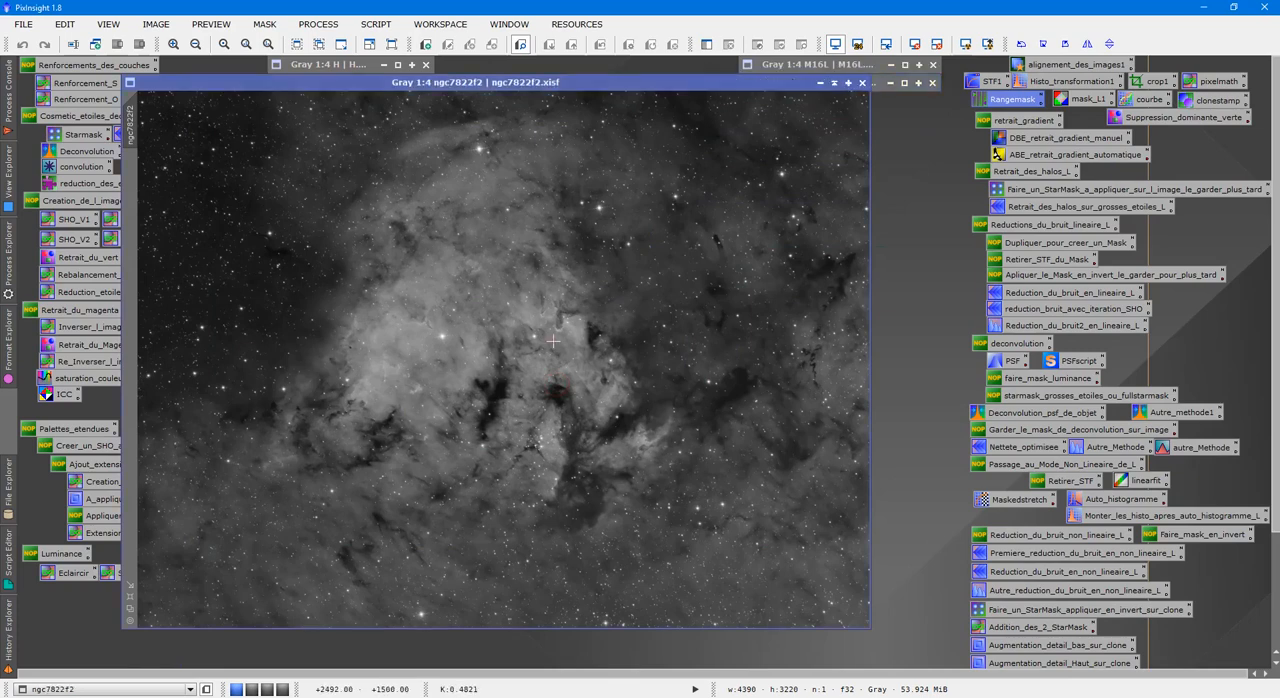
click(376, 24)
mouse_move(435, 171)
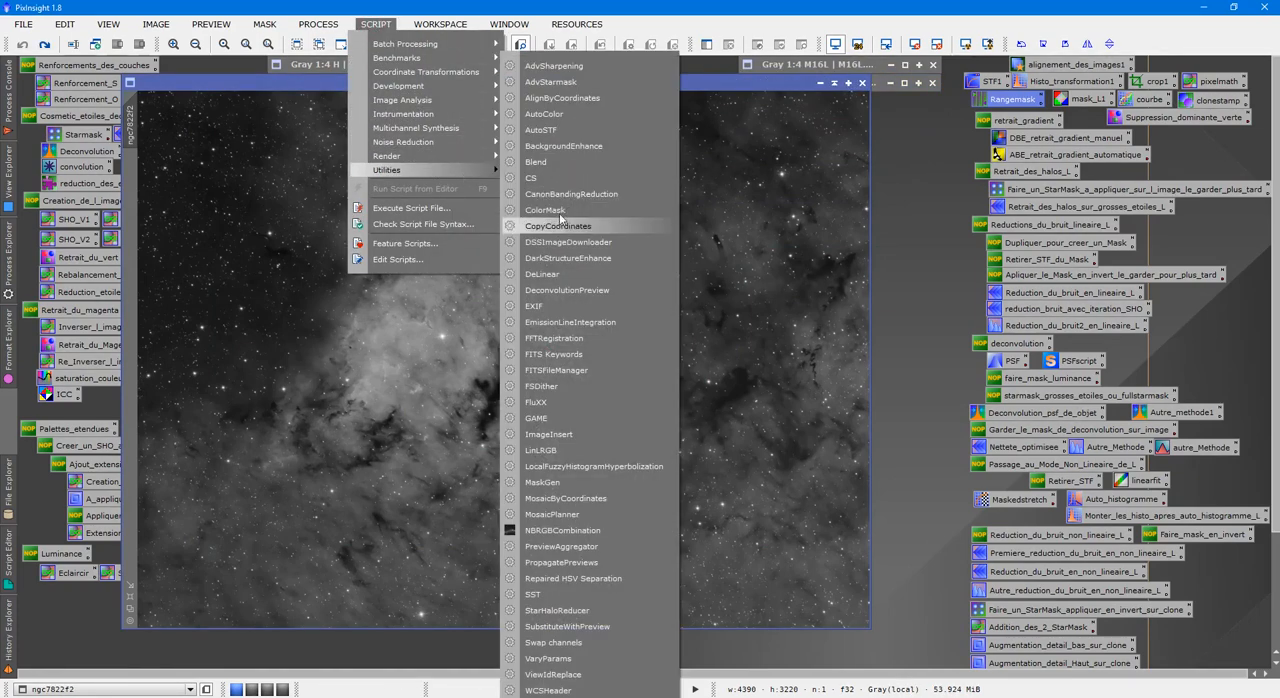
click(560, 260)
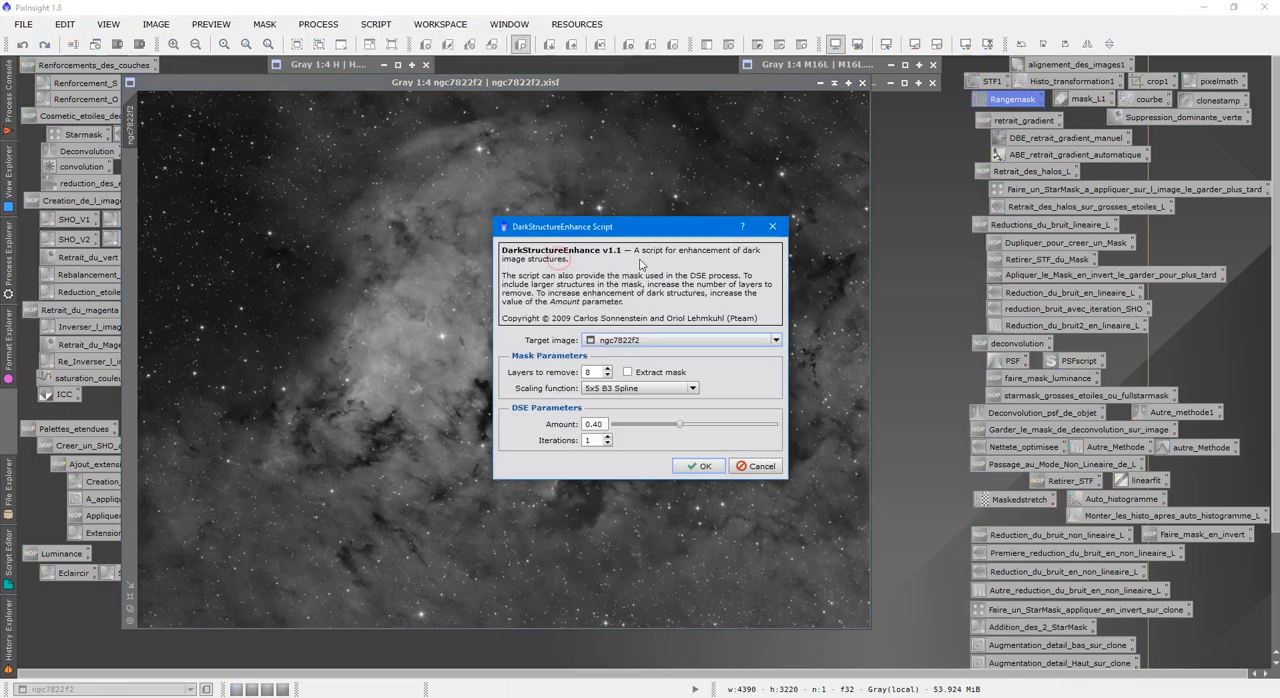
drag(665, 227, 981, 145)
click(943, 290)
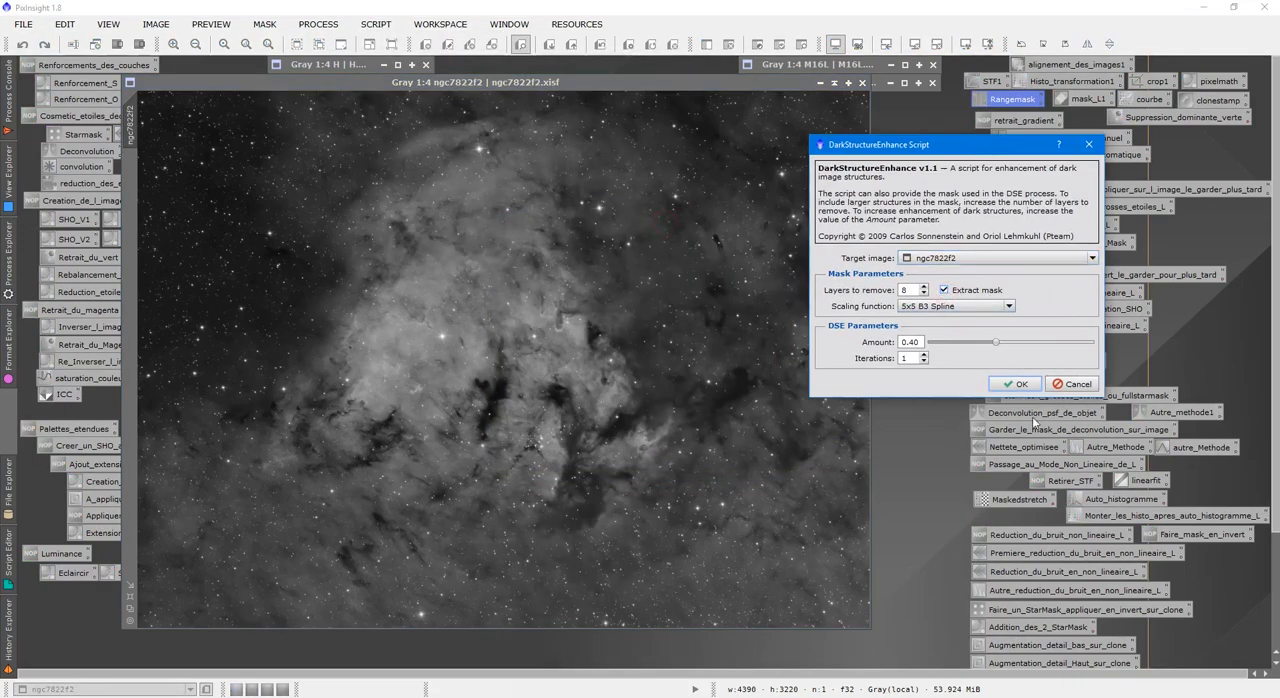
click(1016, 384)
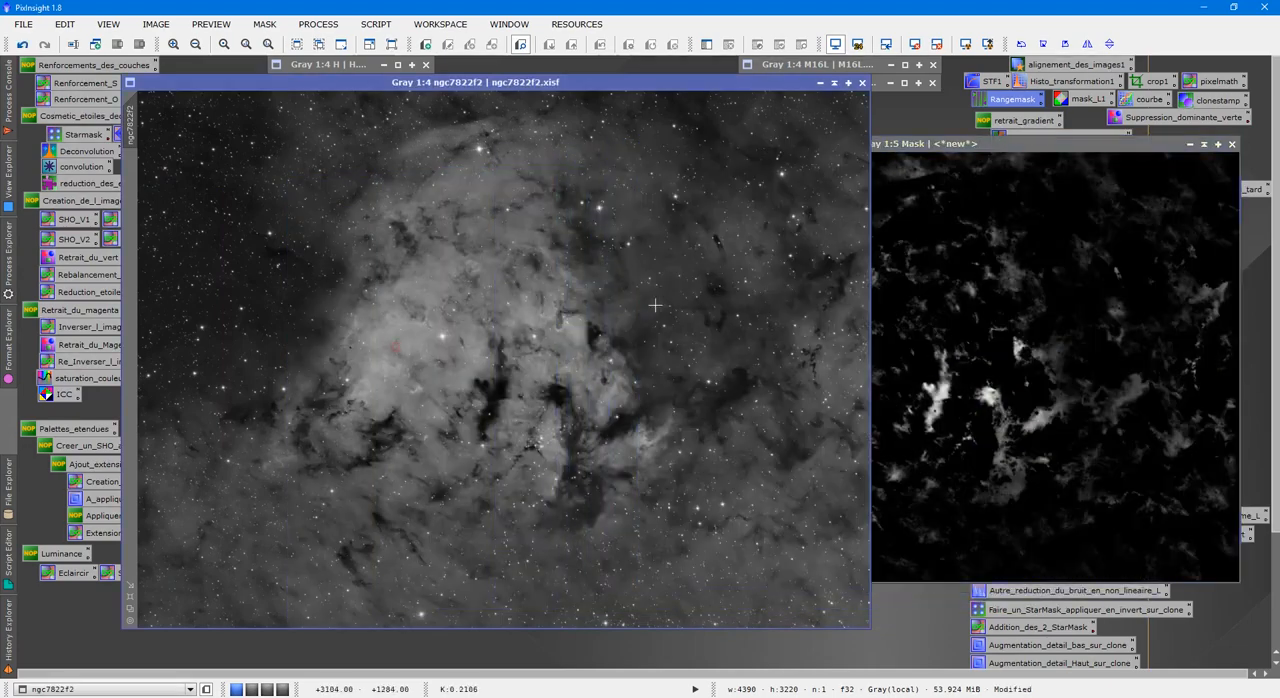
Undo the DarkStructureEnhance run on ngc7822f2, bring the extracted Mask image alongside and assign it as the nebula image's mask.
click(22, 45)
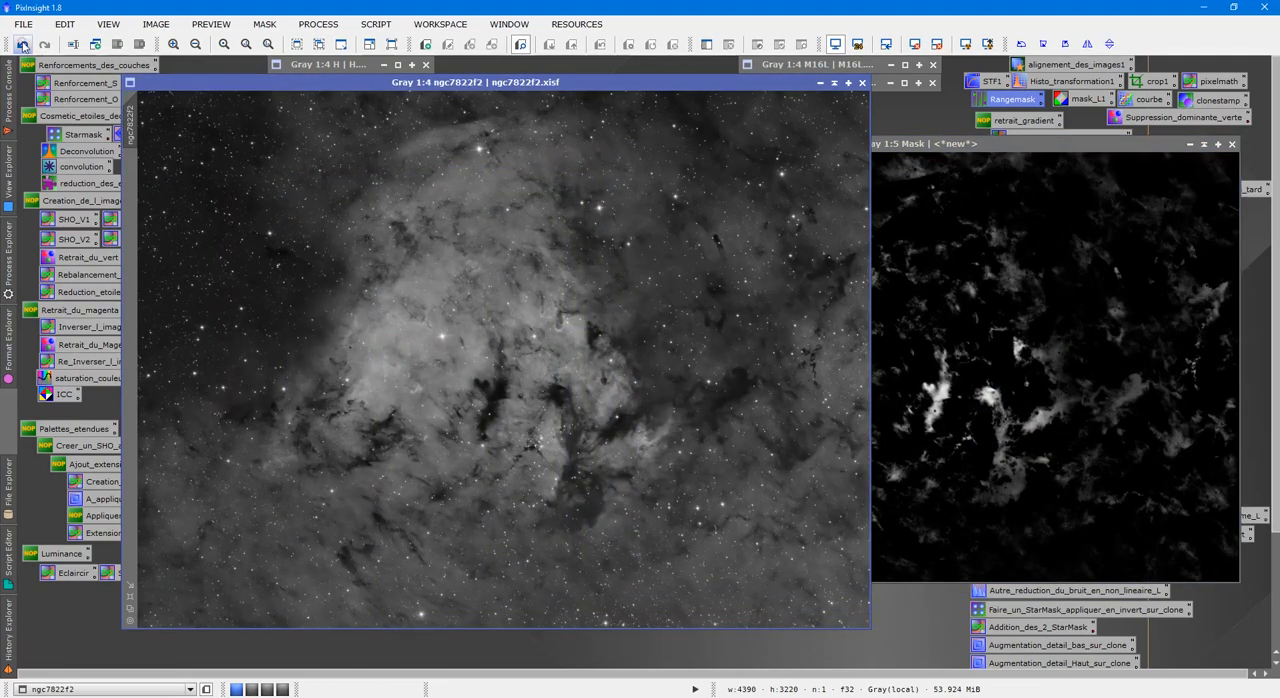
drag(802, 83, 710, 85)
drag(514, 89, 540, 89)
drag(1065, 143, 642, 135)
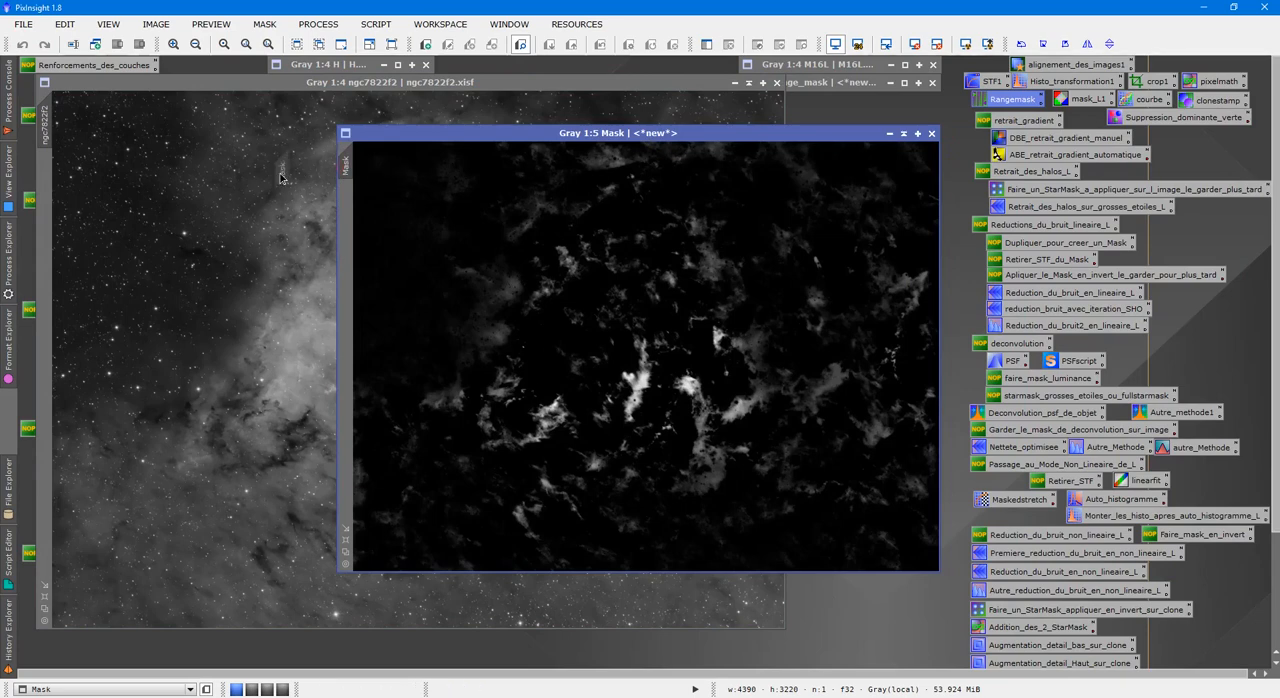
drag(345, 166, 44, 190)
click(277, 286)
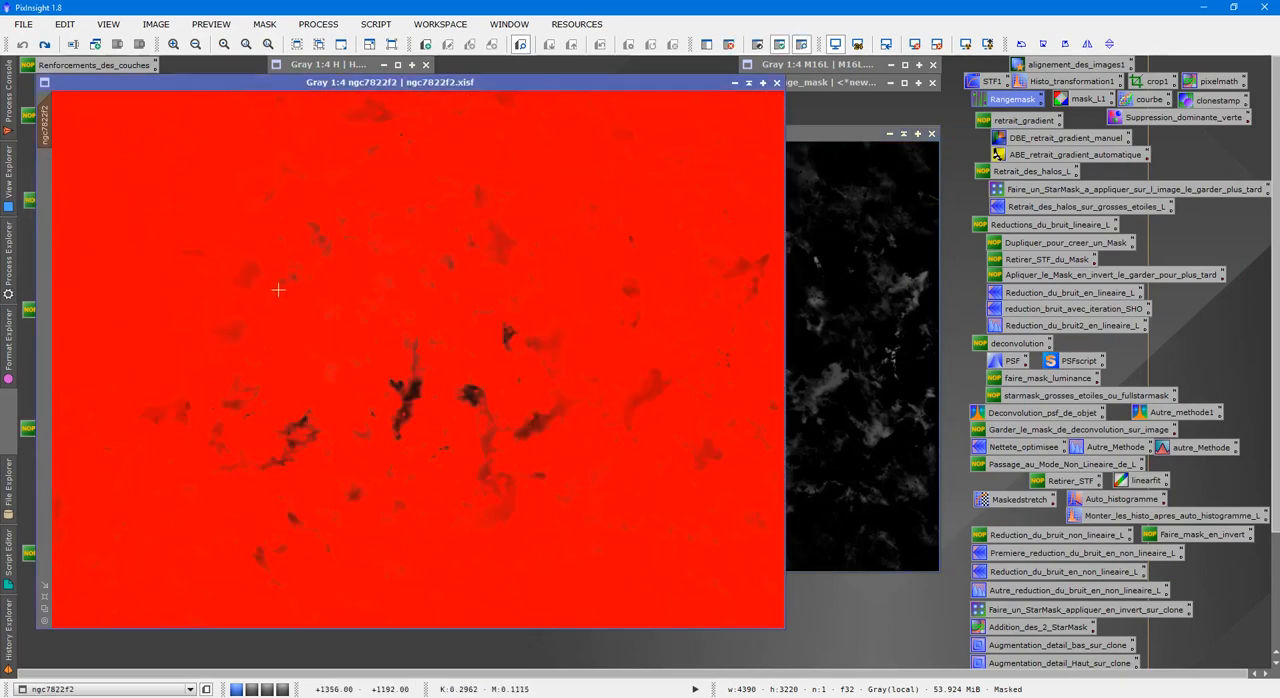
Examine the dark structures of ngc7822f2 at full scale with the mask overlay shown and hidden, including the upper nebula area.
scroll(283, 296, up, 3)
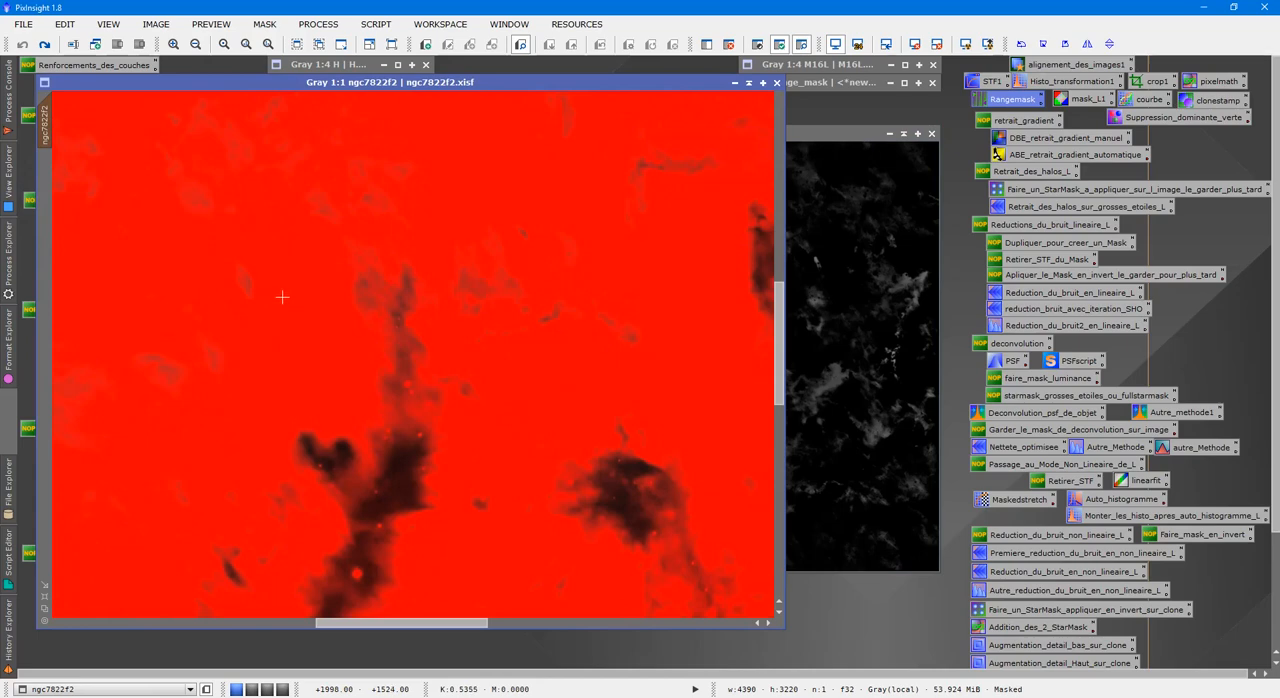
key(ctrl+k)
key(ctrl+k)
key(ctrl+k)
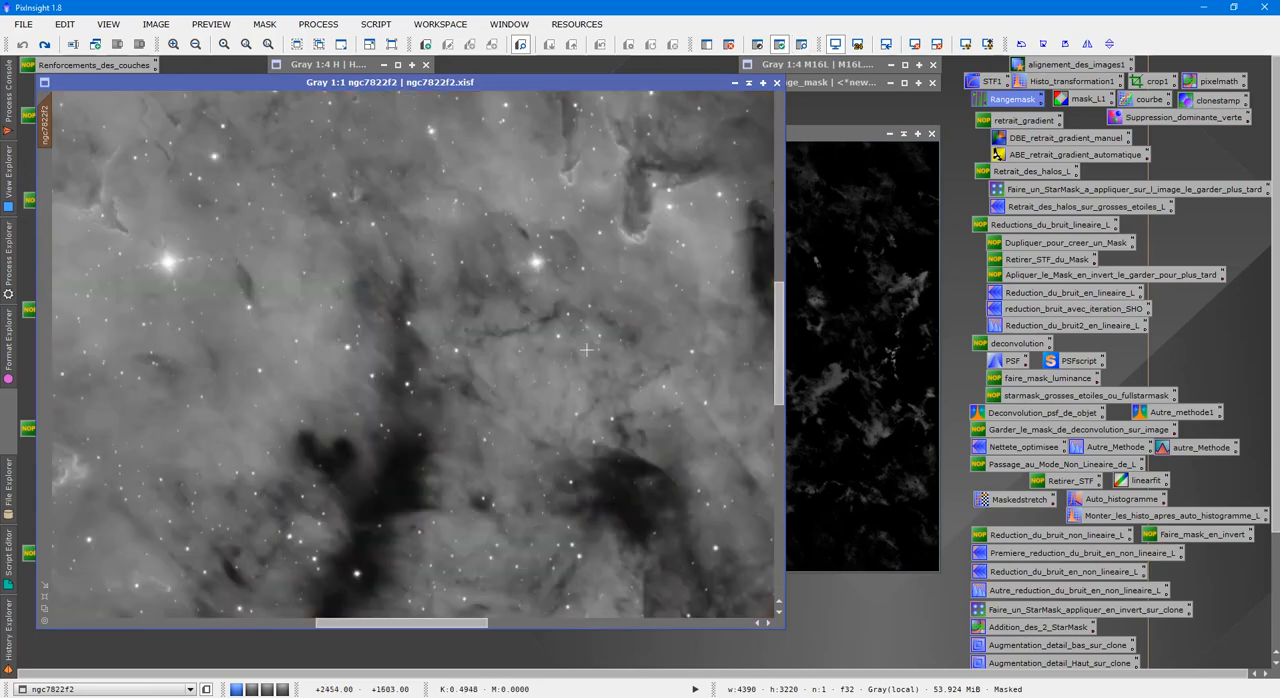
drag(467, 625, 517, 625)
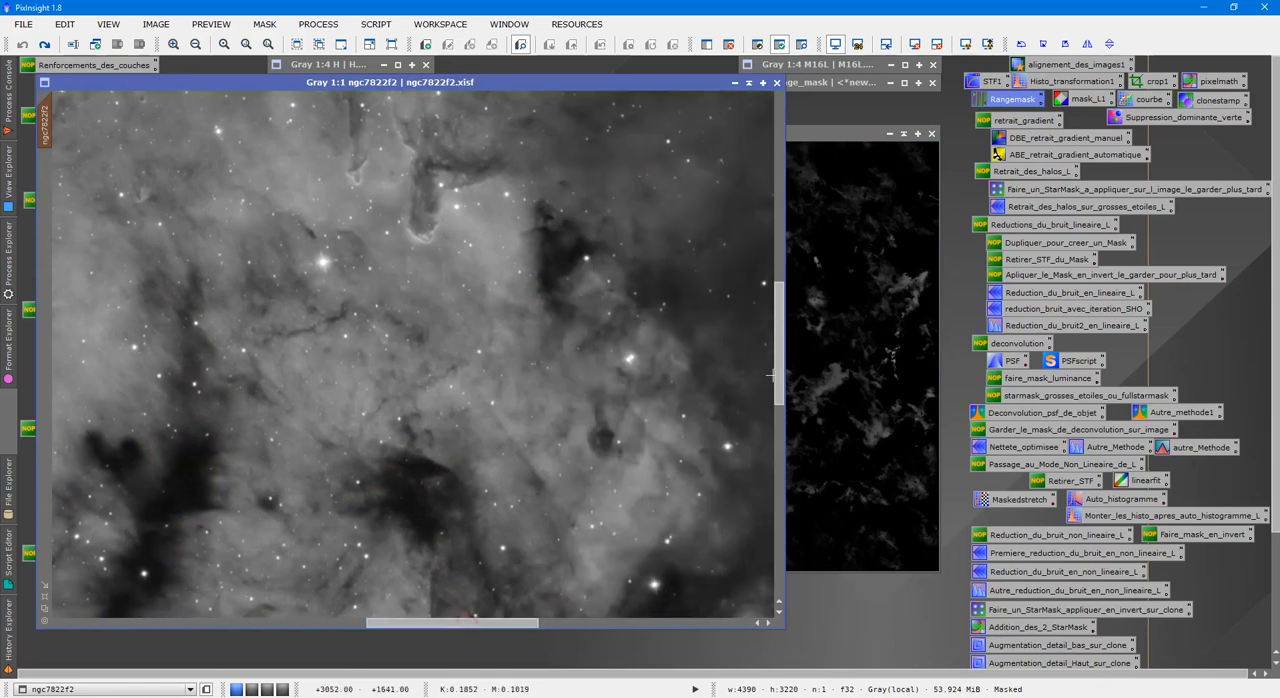
drag(779, 377, 779, 344)
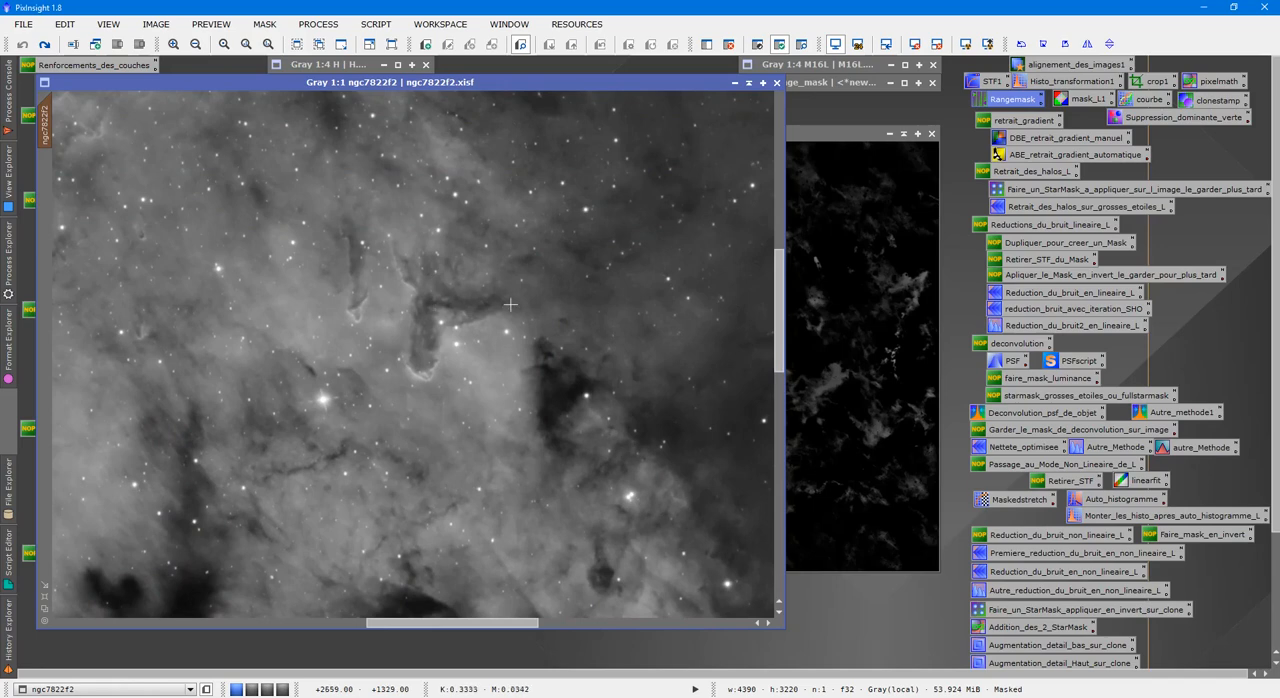
key(ctrl+k)
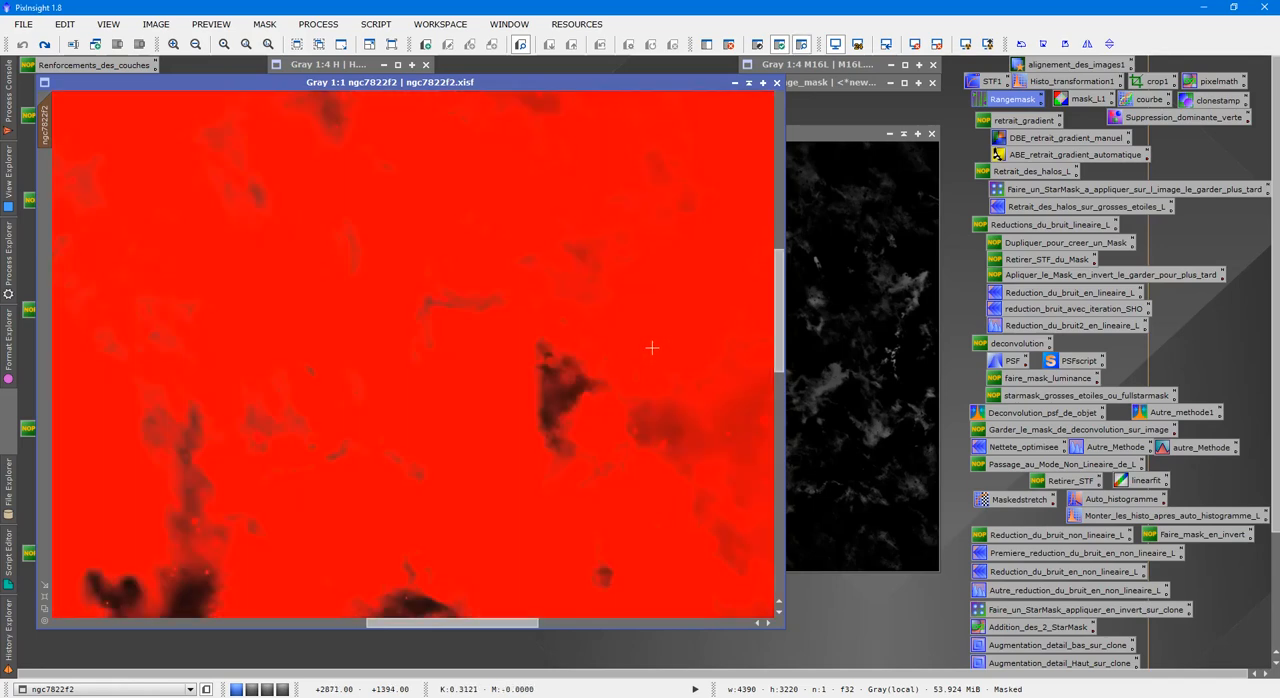
key(ctrl+k)
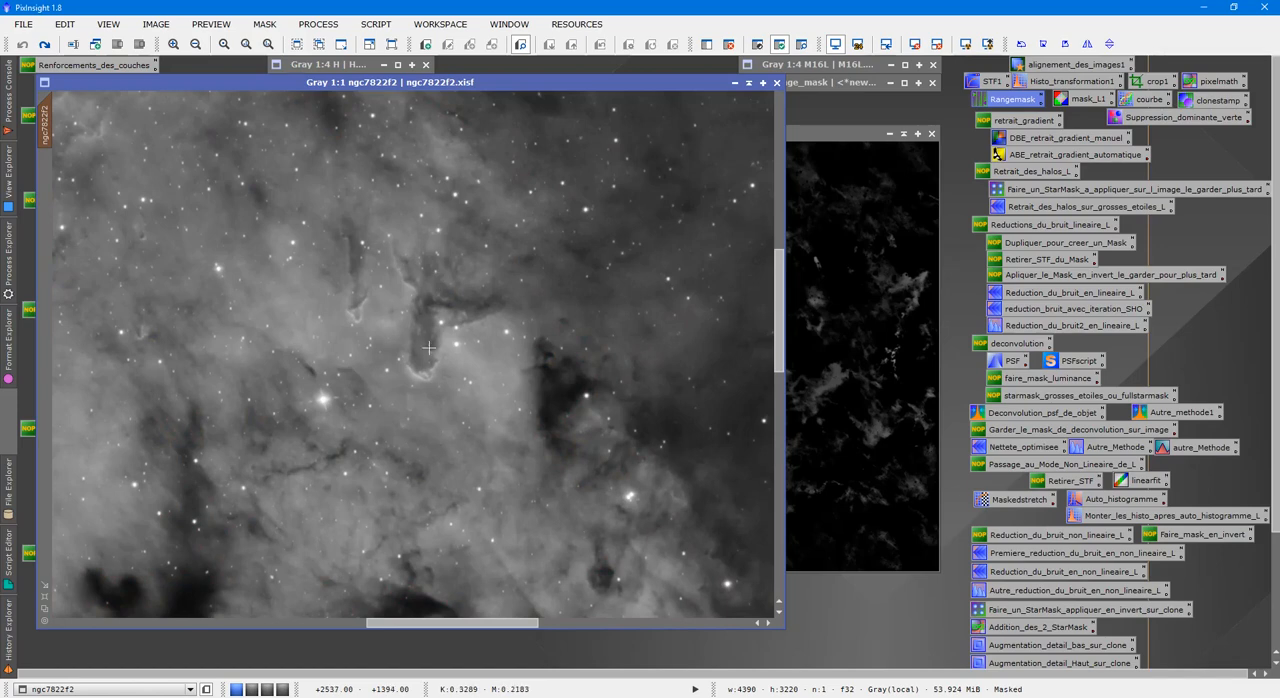
scroll(537, 358, down, 2)
Compare the extracted Mask image with range_mask by restoring the range mask briefly and minimizing it again.
click(855, 274)
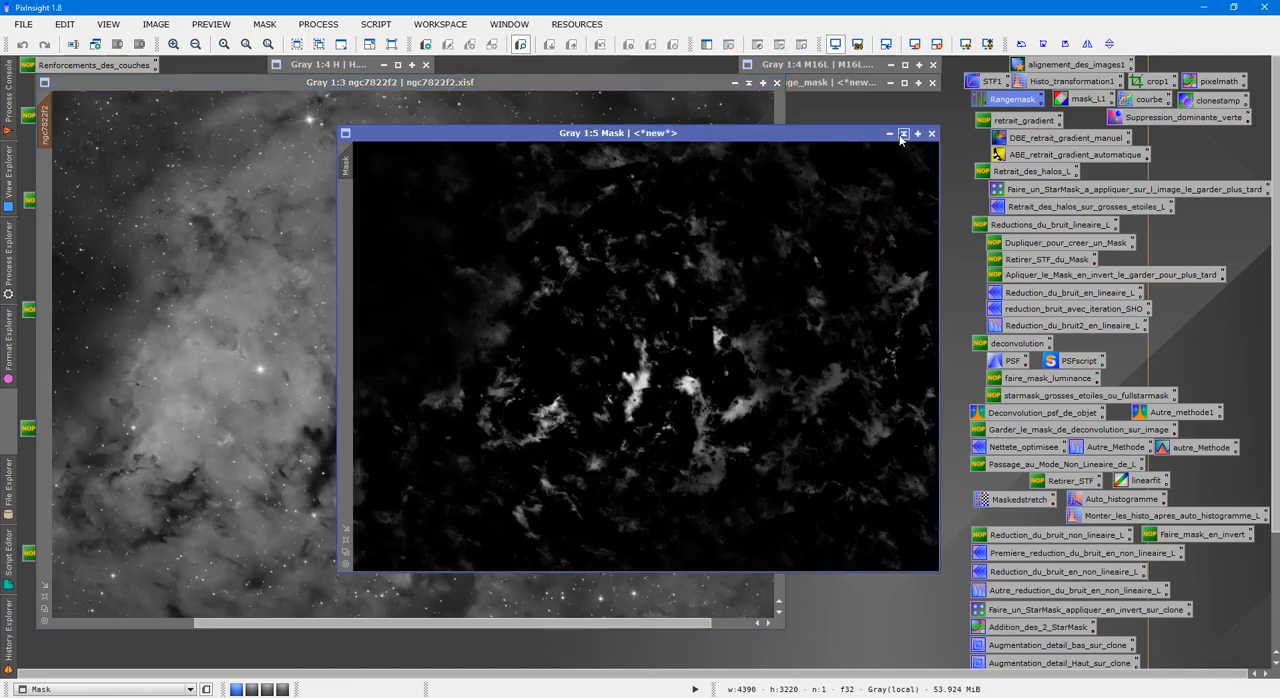
click(884, 82)
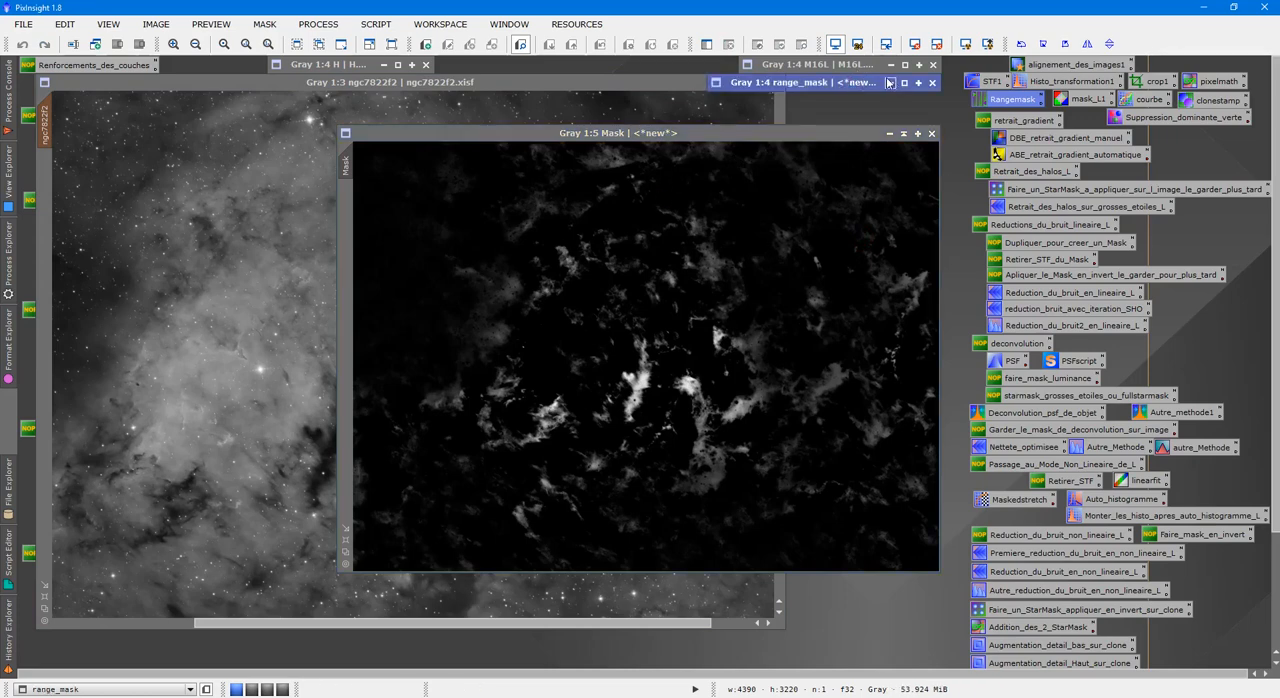
click(905, 83)
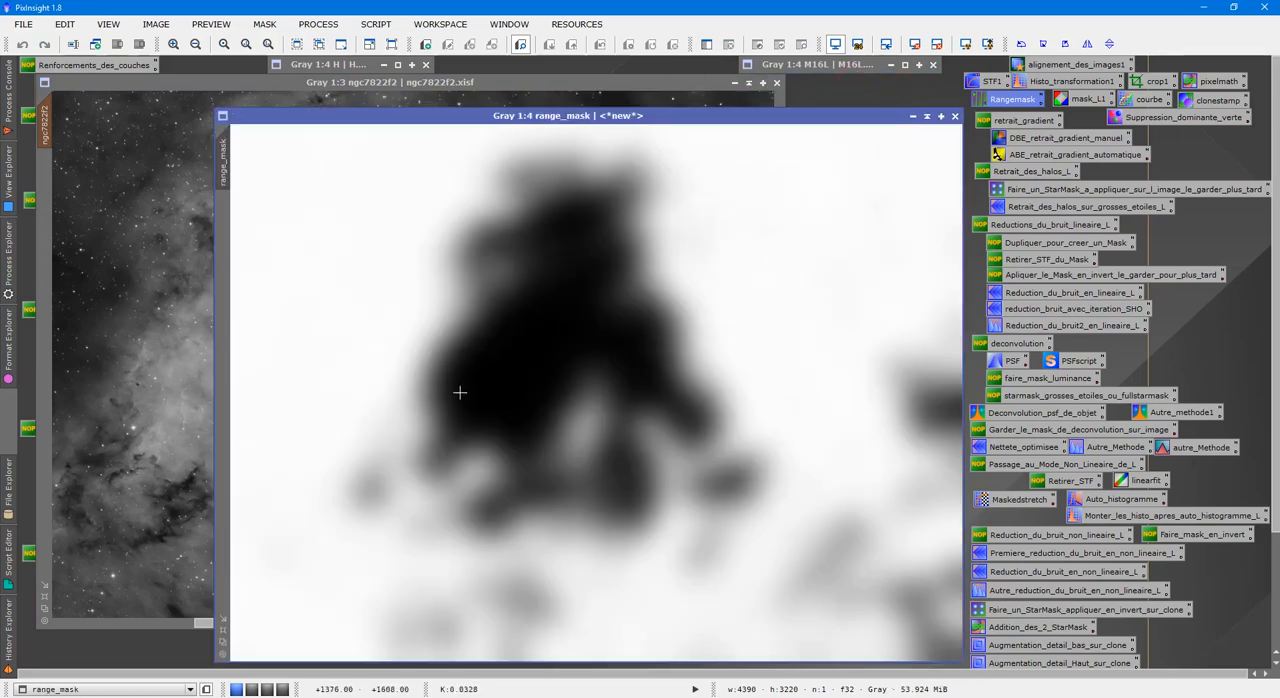
click(926, 116)
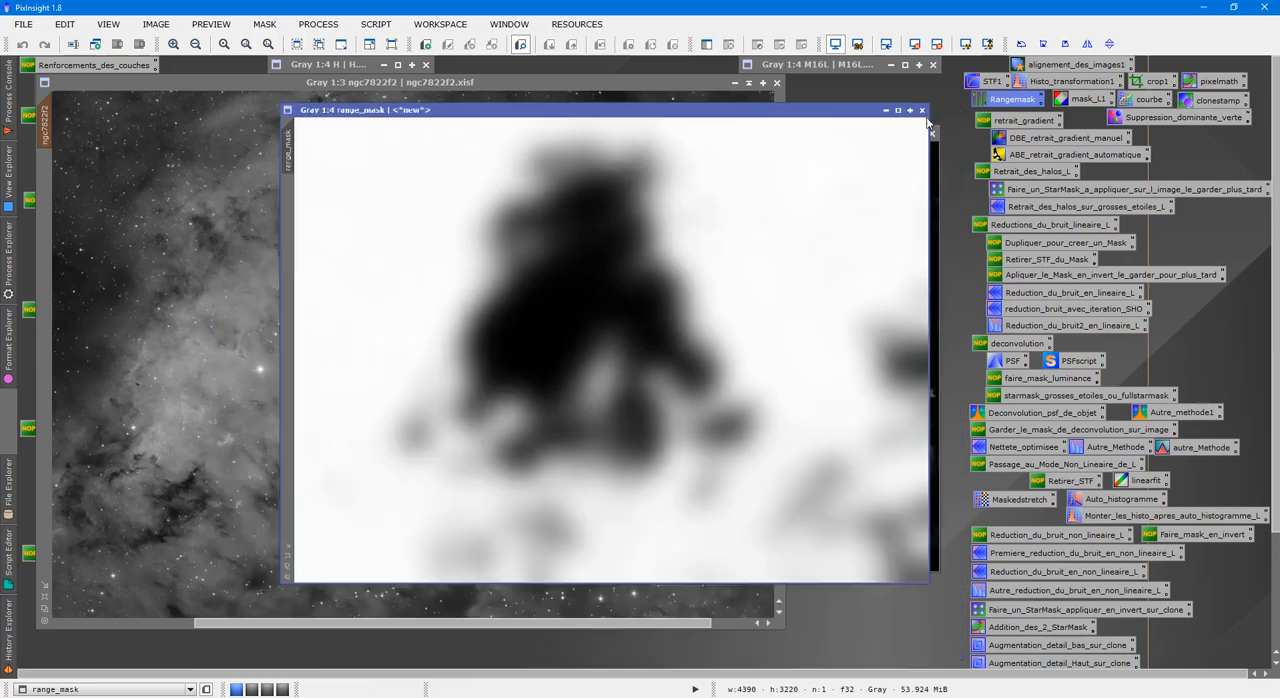
Create a new image with the PixelMath expression Mask-range_mask using the saved pixelmath process, and close PixelMath.
double_click(1204, 80)
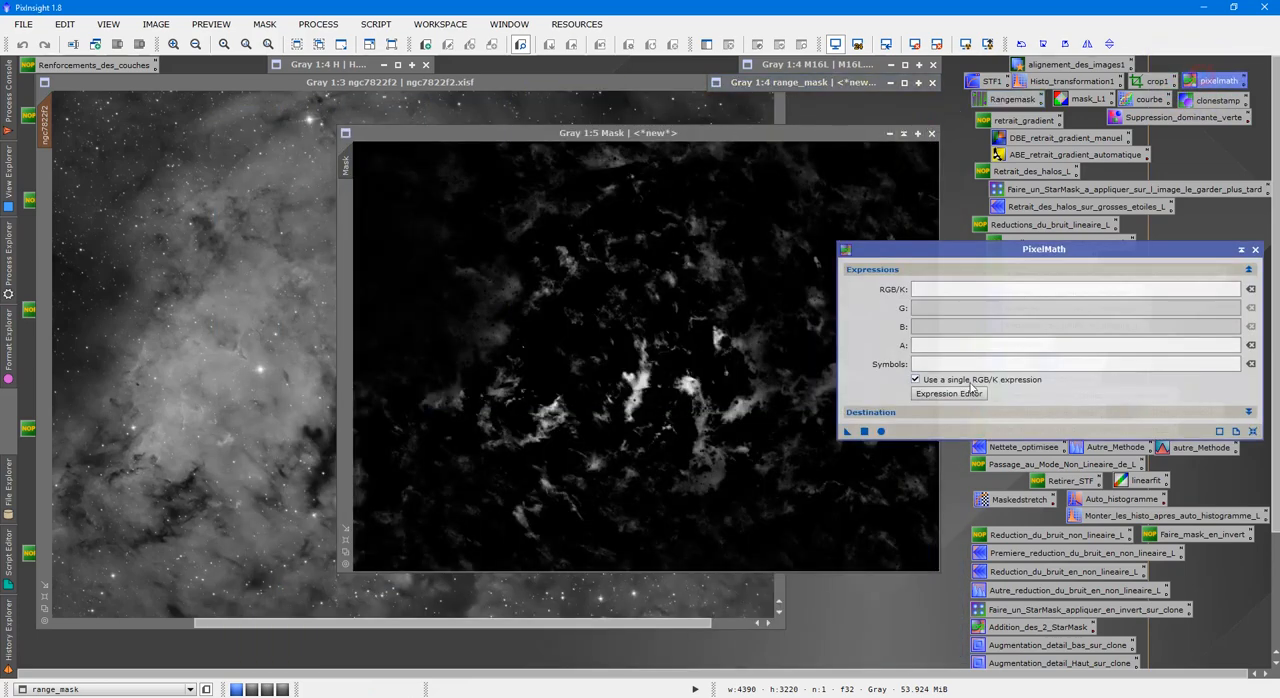
click(948, 393)
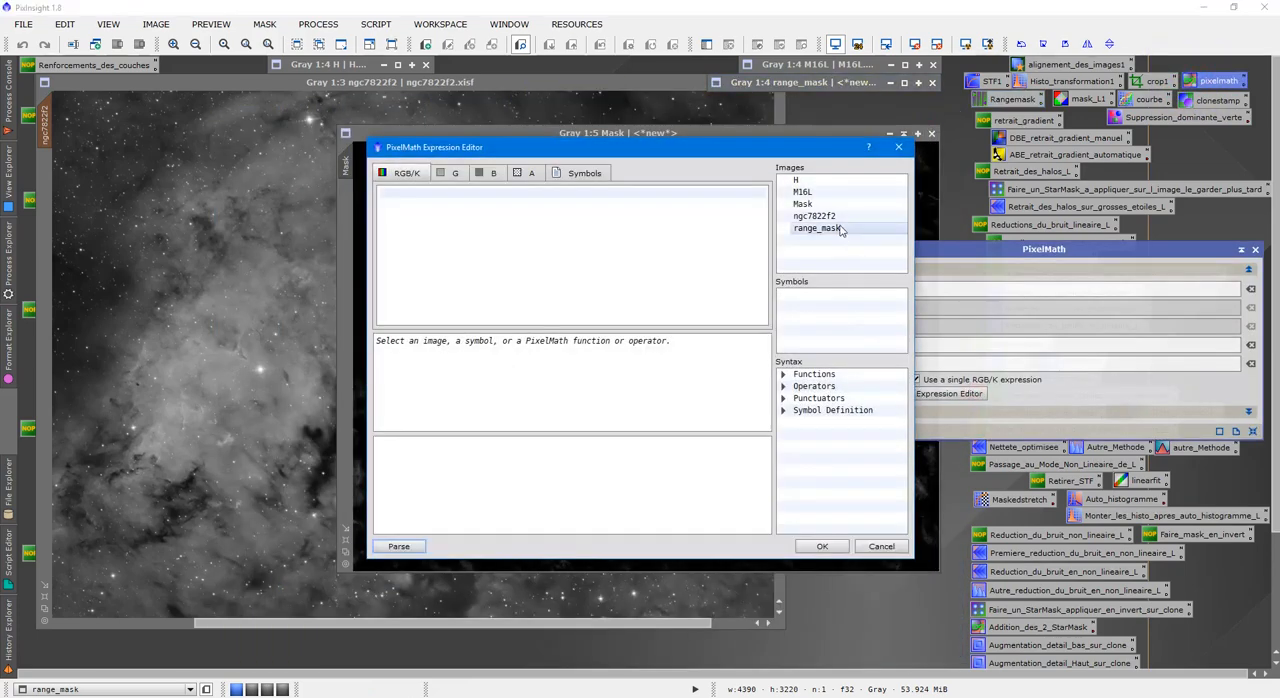
double_click(825, 204)
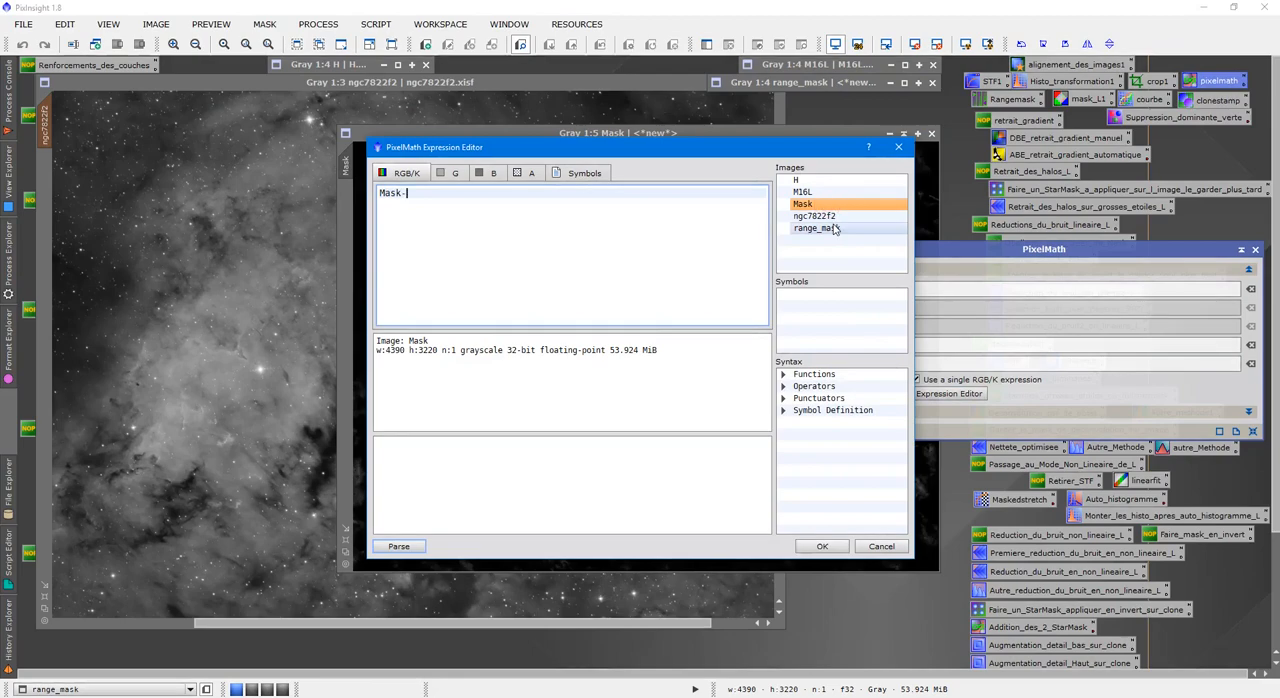
double_click(830, 229)
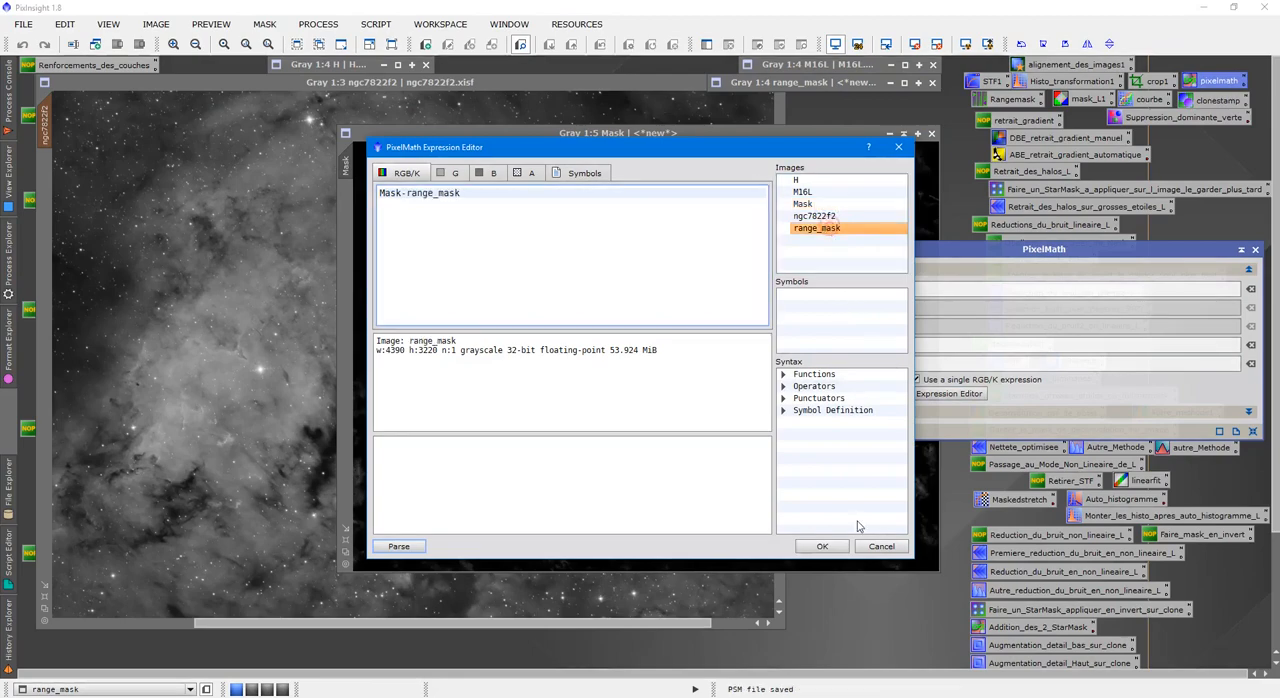
click(822, 546)
click(865, 432)
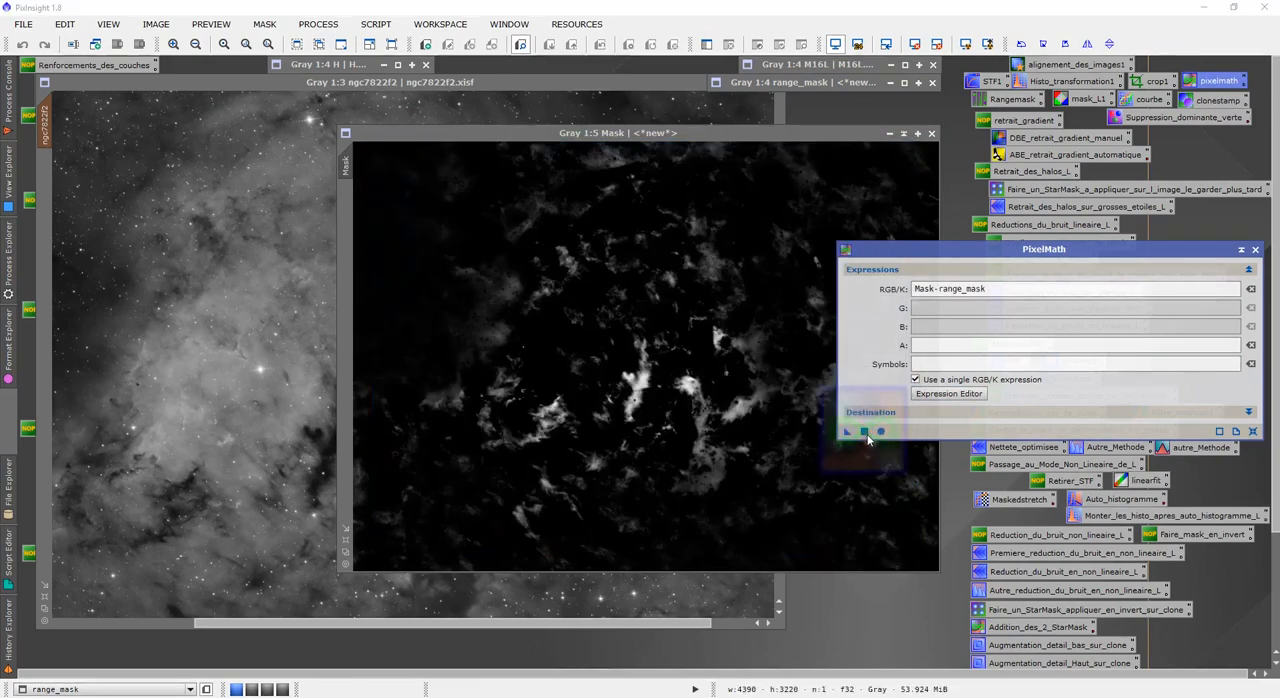
click(1256, 250)
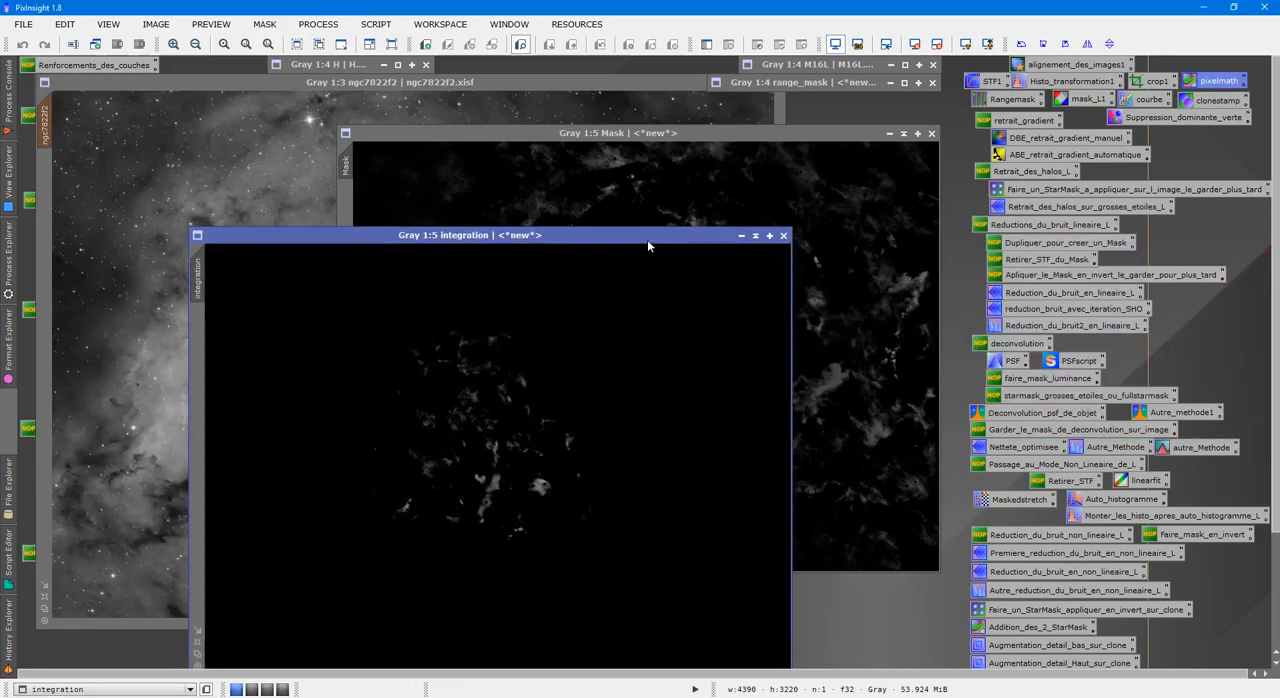
Minimize the Mask image, assign the integration image as the mask of ngc7822f2 and check its overlay on the fitted image.
drag(647, 239, 480, 371)
click(903, 134)
drag(675, 355, 882, 107)
drag(399, 350, 709, 204)
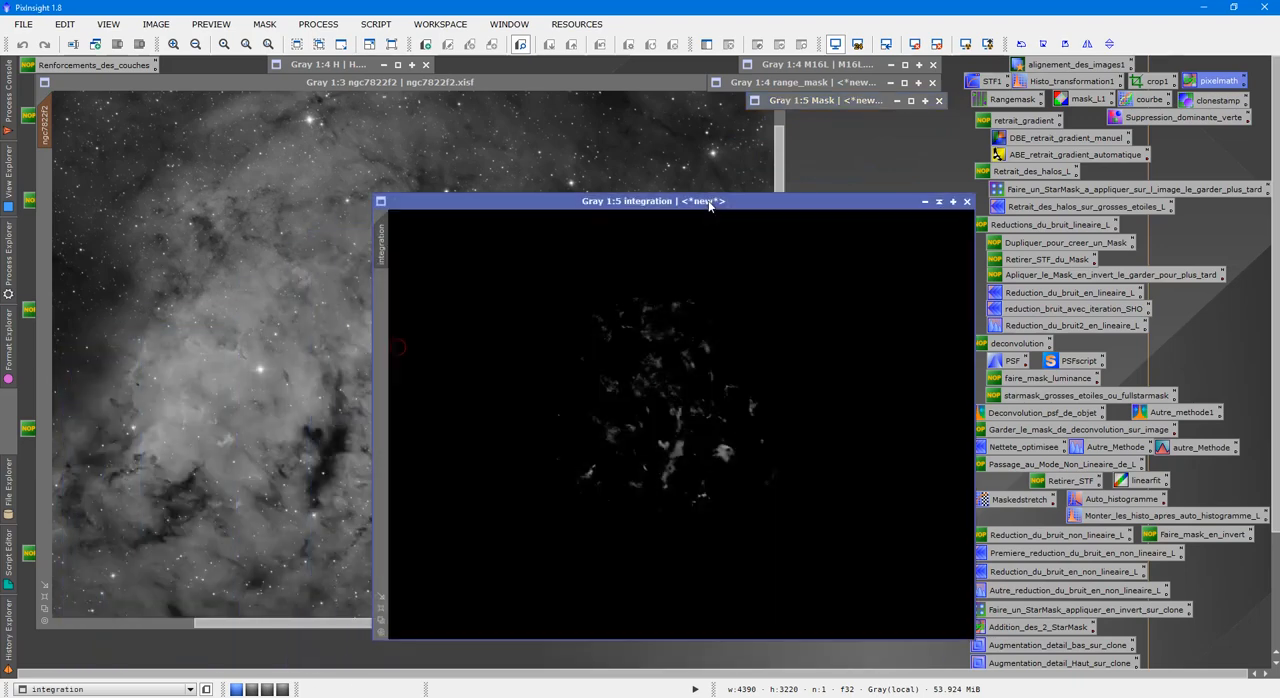
click(46, 200)
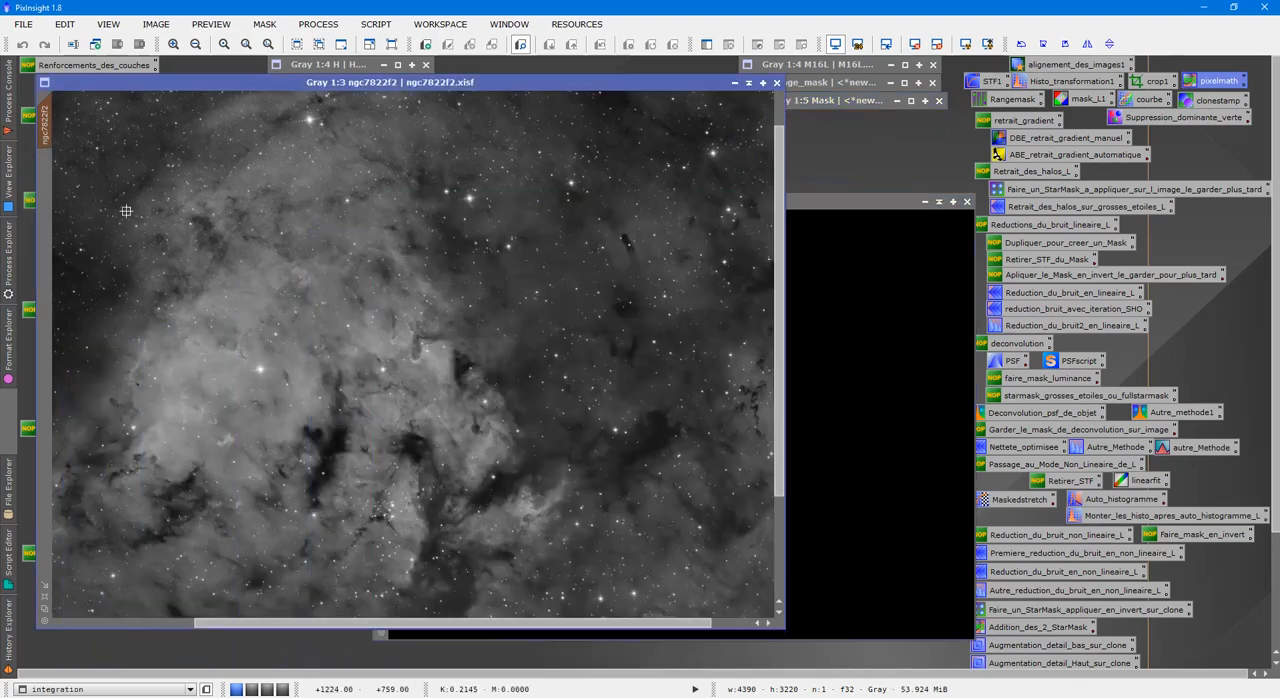
click(44, 598)
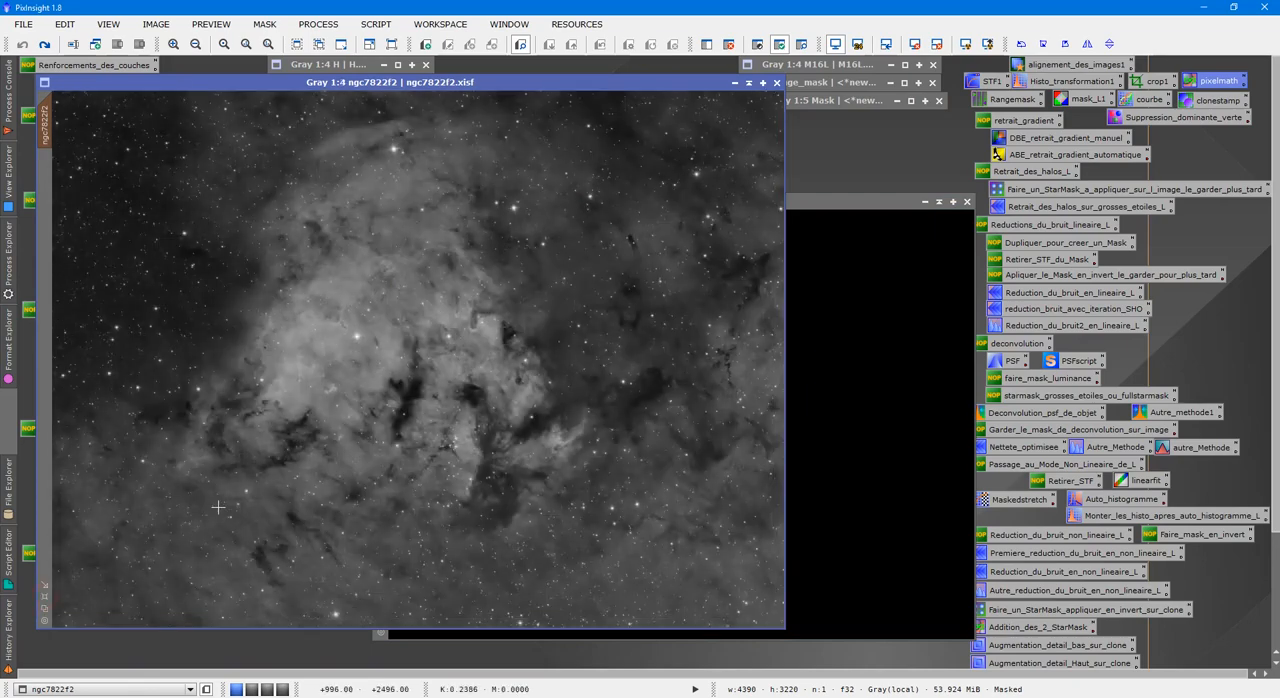
key(ctrl+k)
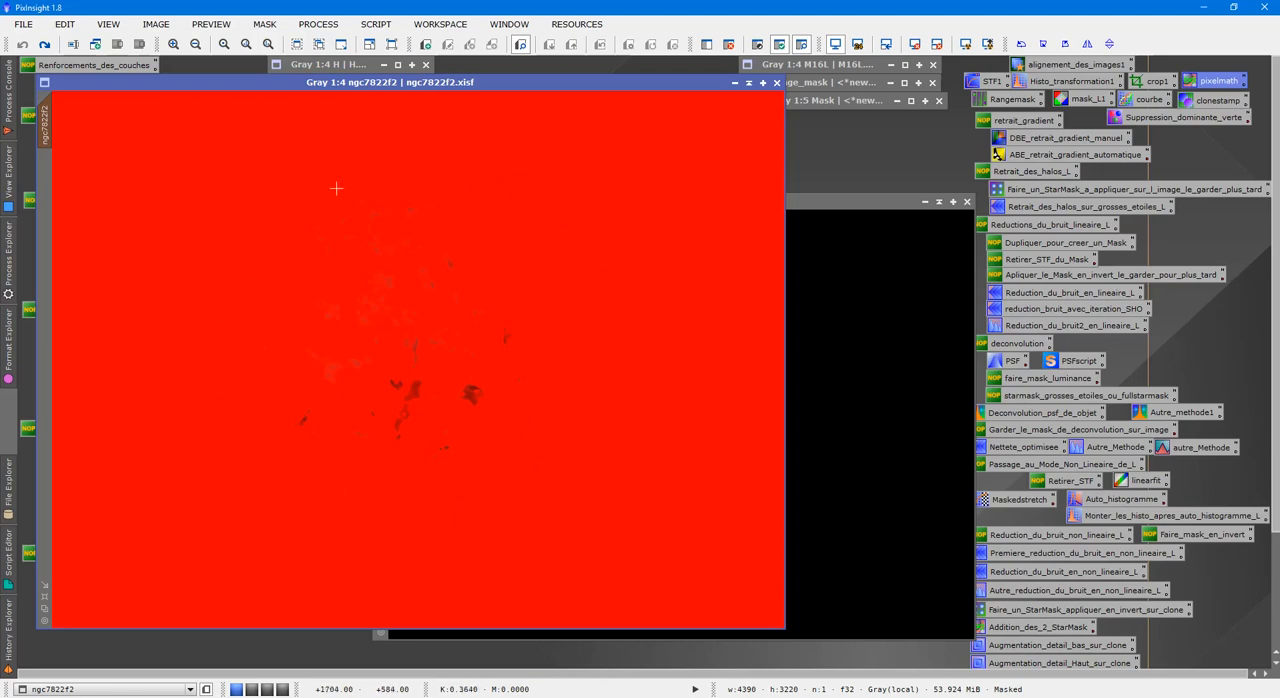
key(ctrl+k)
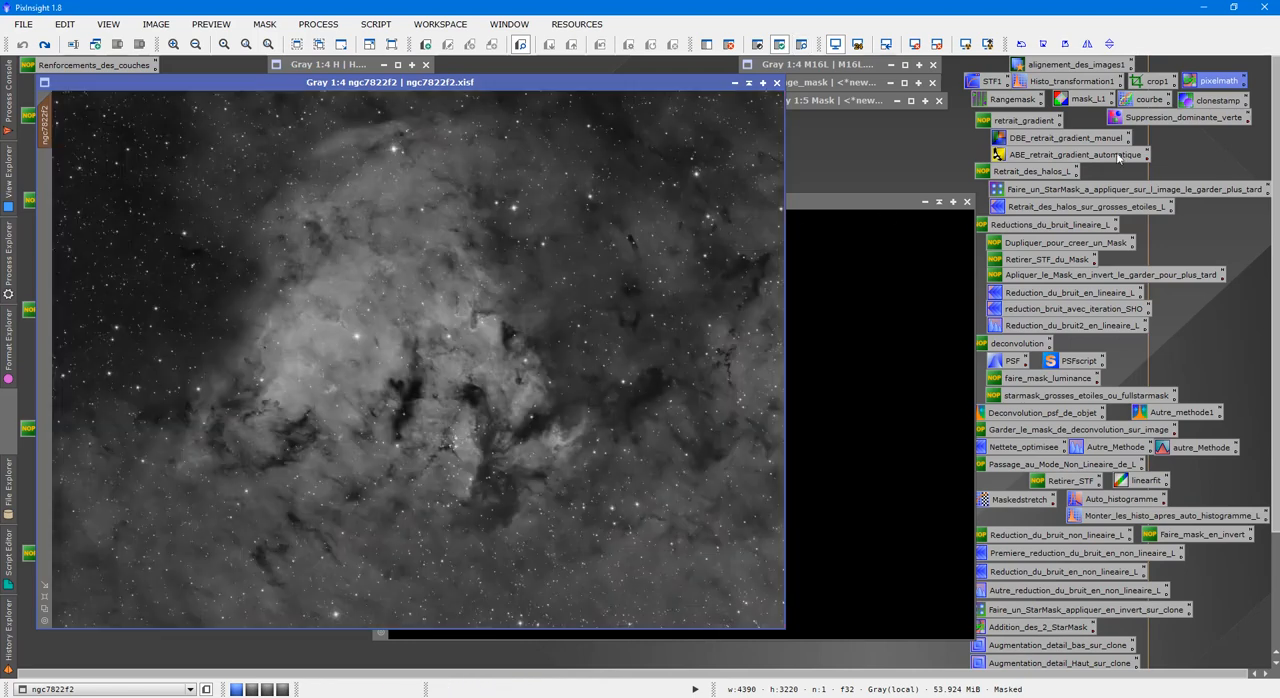
Open the saved courbe process and define a preview of about 1976×2120 pixels around the masked nebula core in ngc7822f2.
double_click(1148, 104)
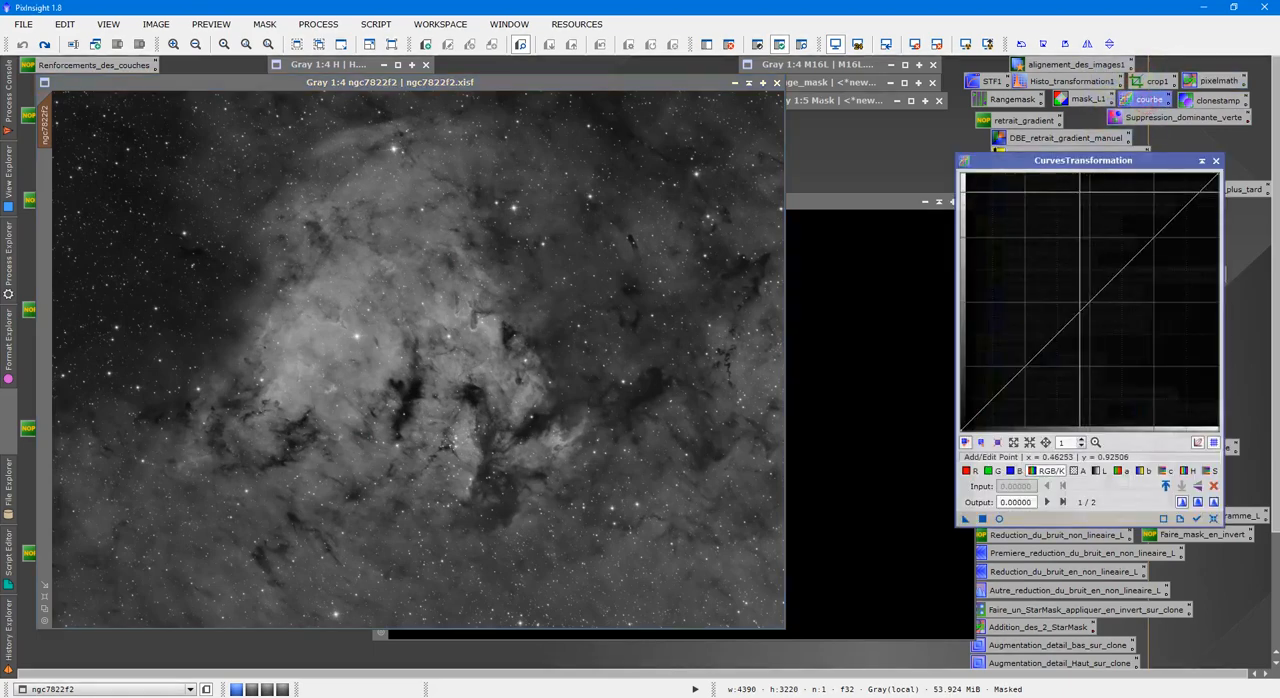
drag(1078, 159, 1010, 111)
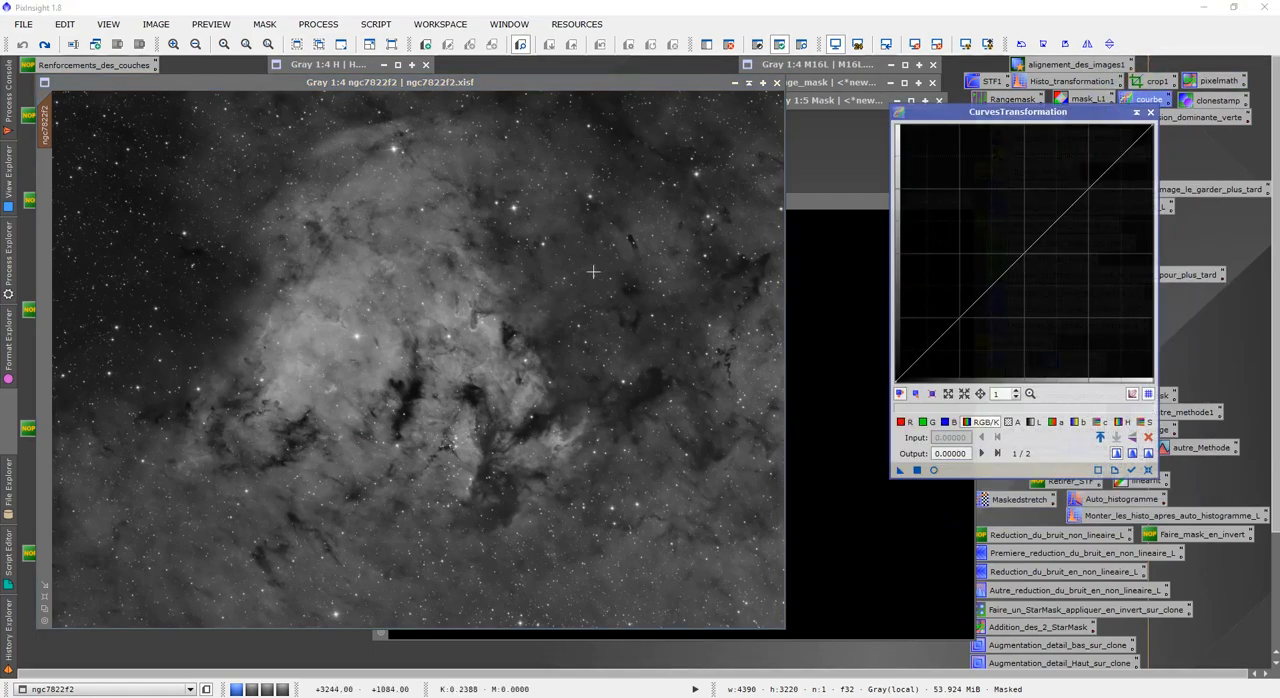
click(833, 437)
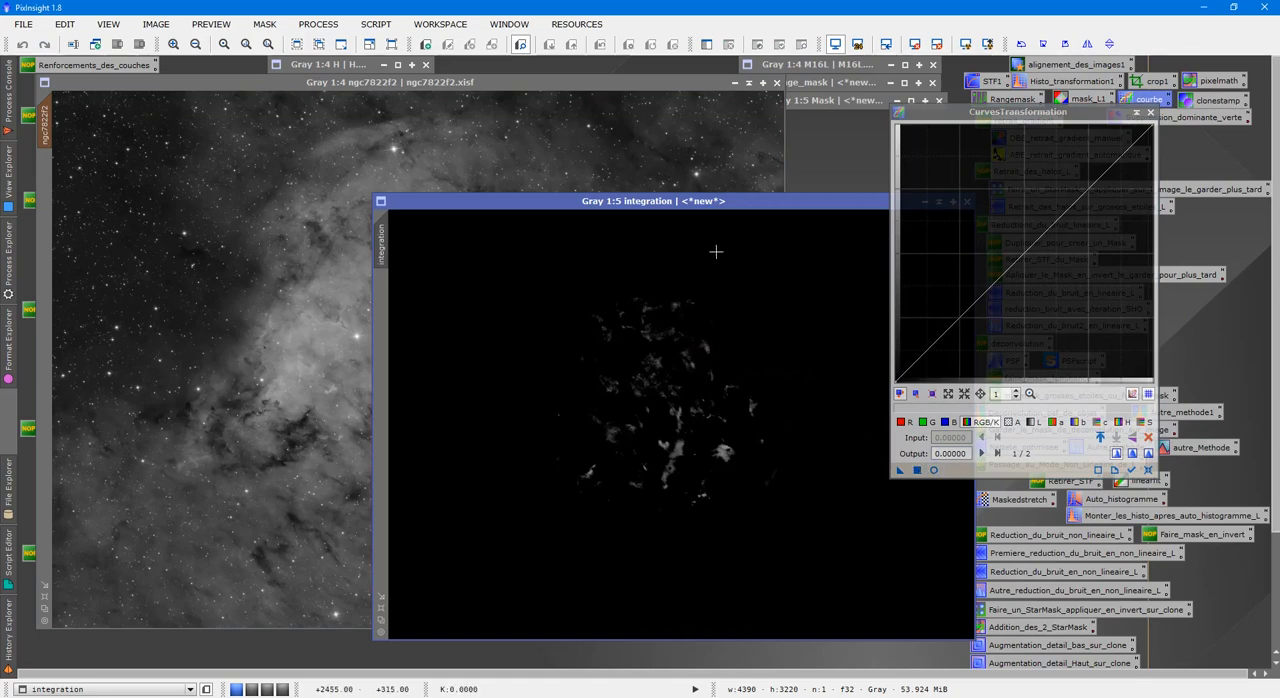
click(337, 224)
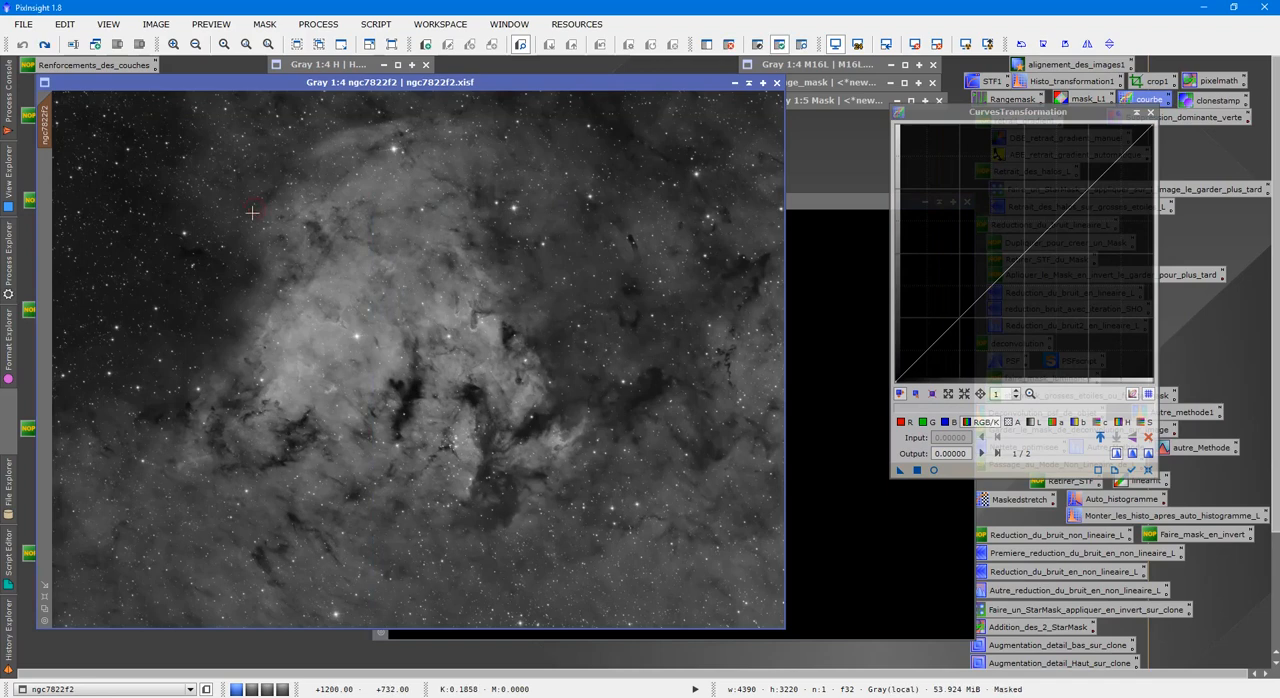
key(ctrl+k)
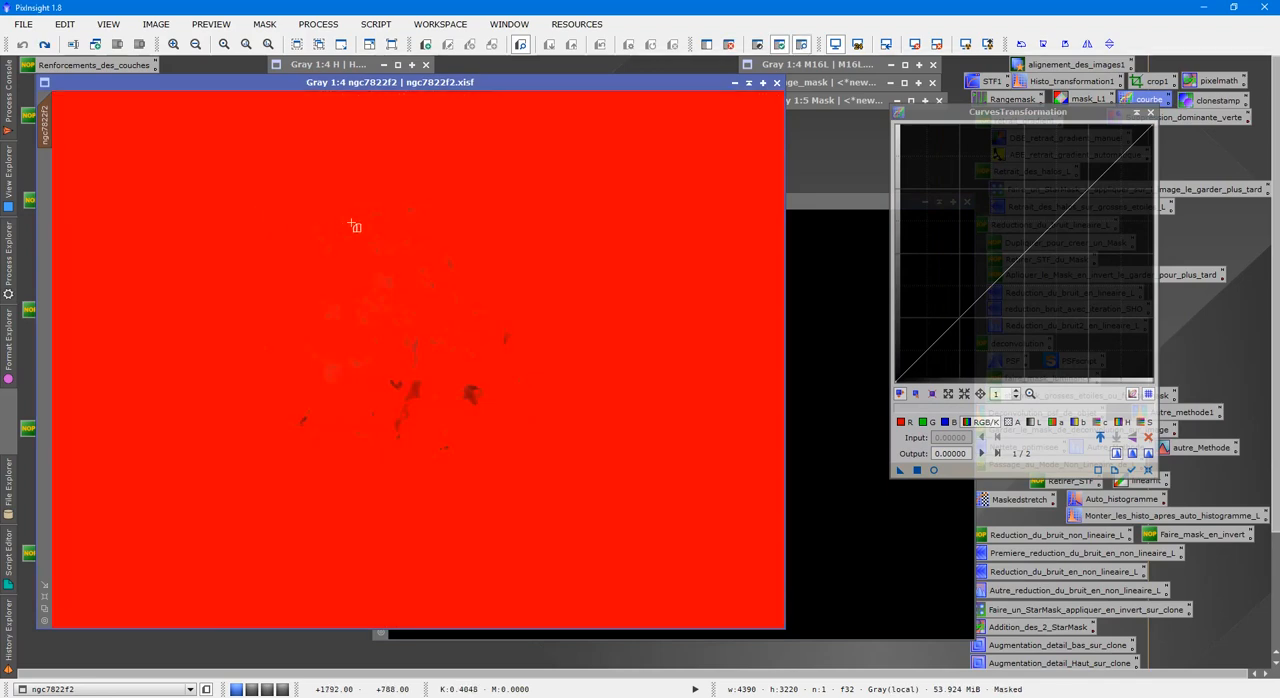
drag(553, 164, 223, 516)
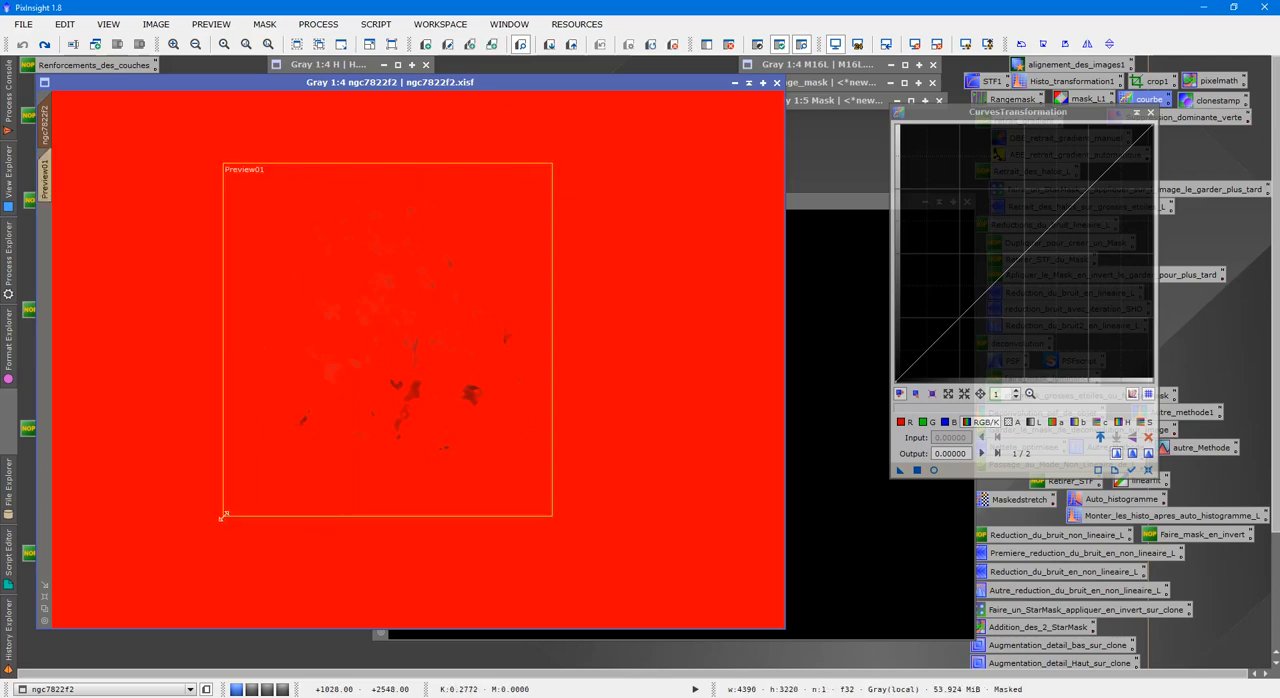
mouse_move(44, 169)
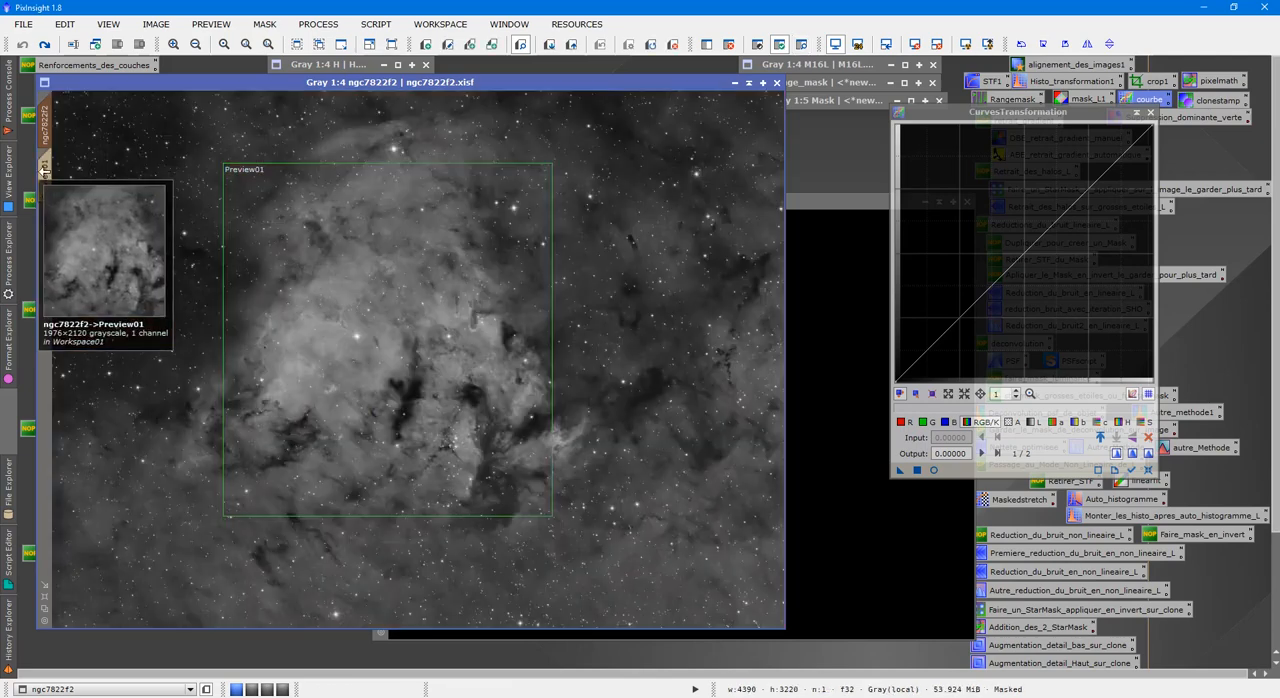
click(44, 169)
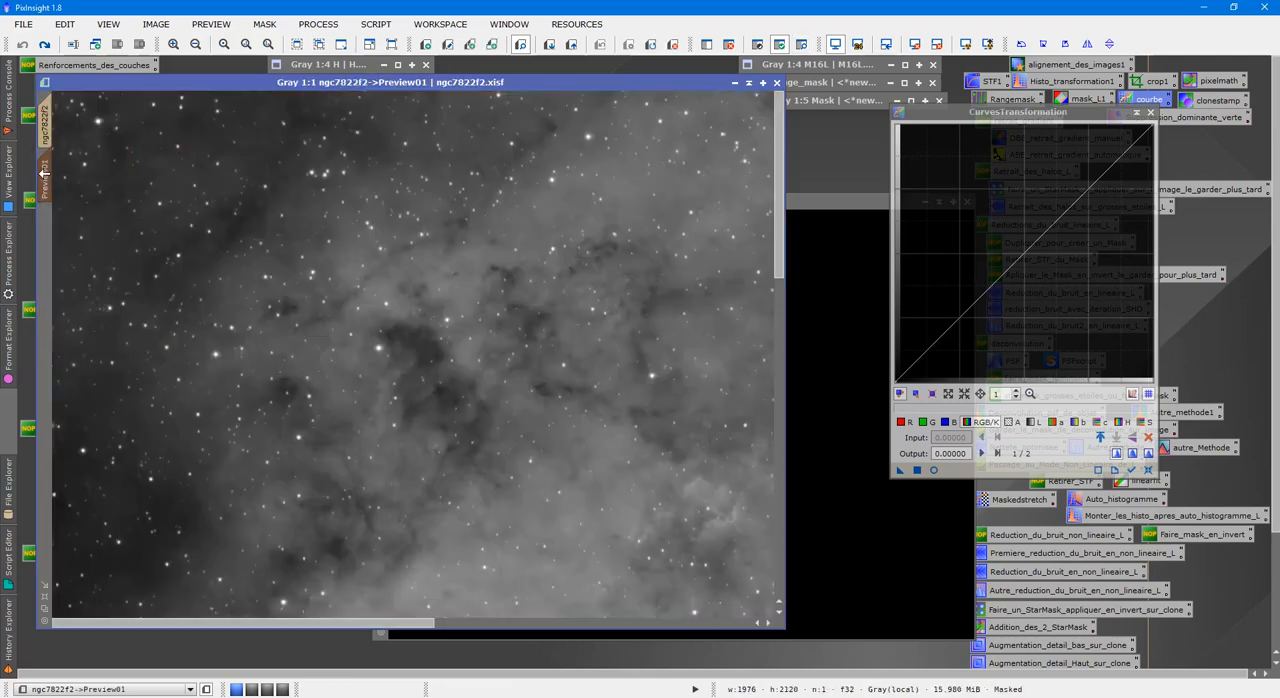
Bend the RGB/K curve down to input 0.62016 and output 0.34625 while watching the real-time preview, then close the preview.
click(934, 470)
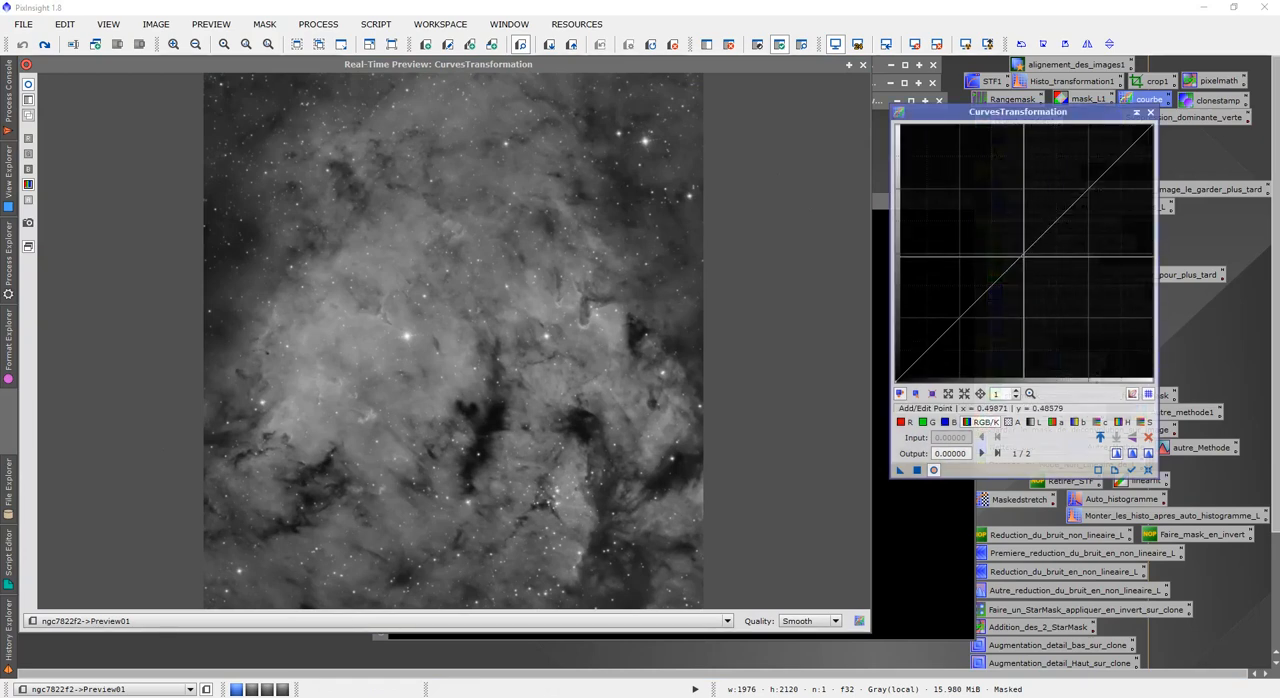
drag(1024, 257, 1054, 292)
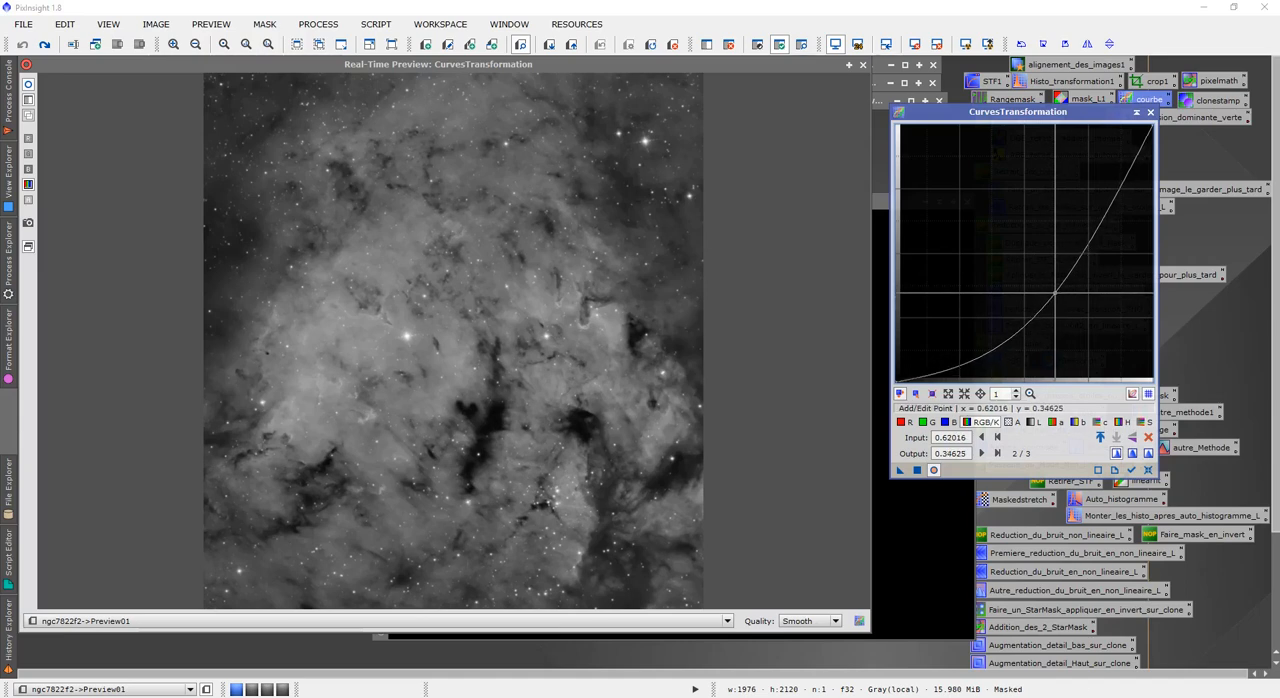
click(862, 65)
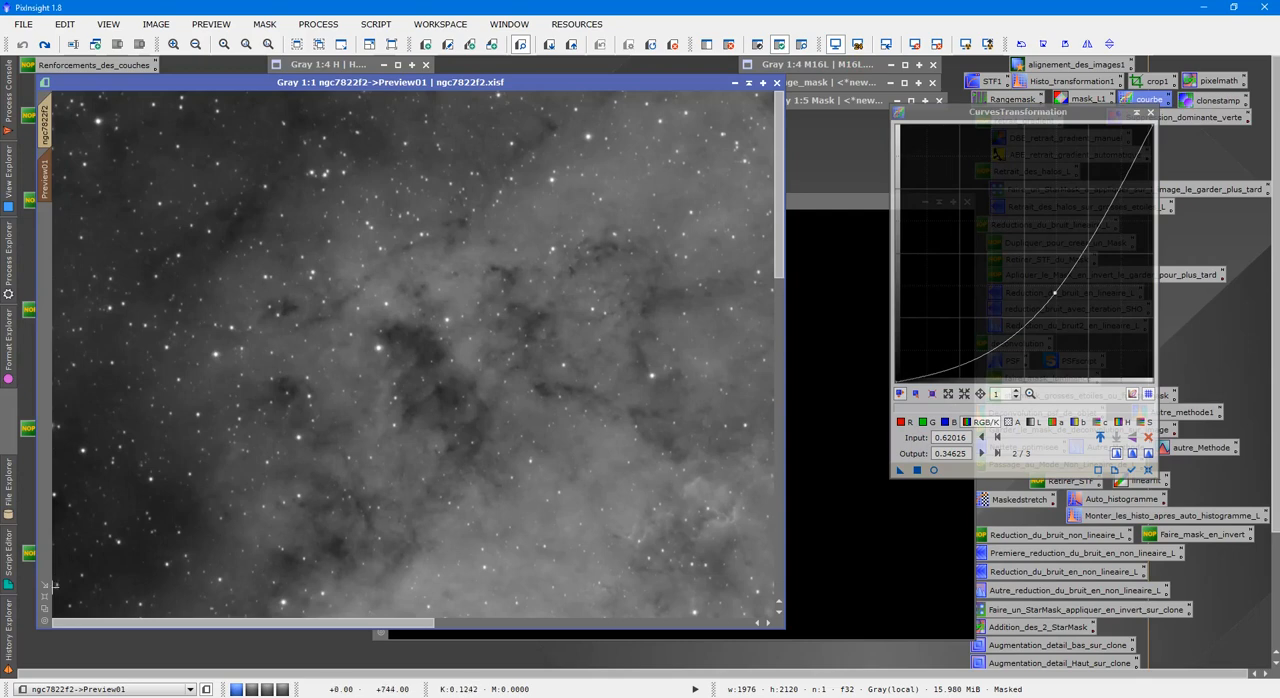
Apply the curve to Preview01 of ngc7822f2 as a test and inspect the darkened structures around the bright star up close.
click(44, 597)
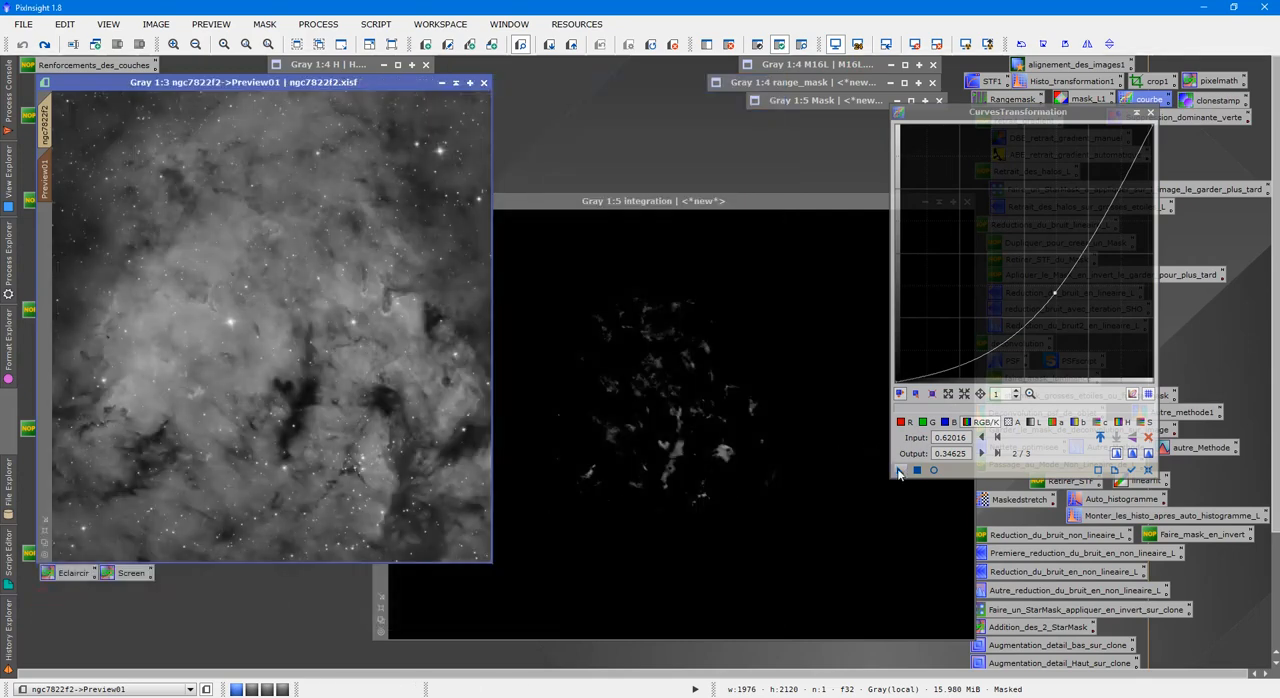
drag(899, 470, 321, 317)
scroll(352, 303, up, 2)
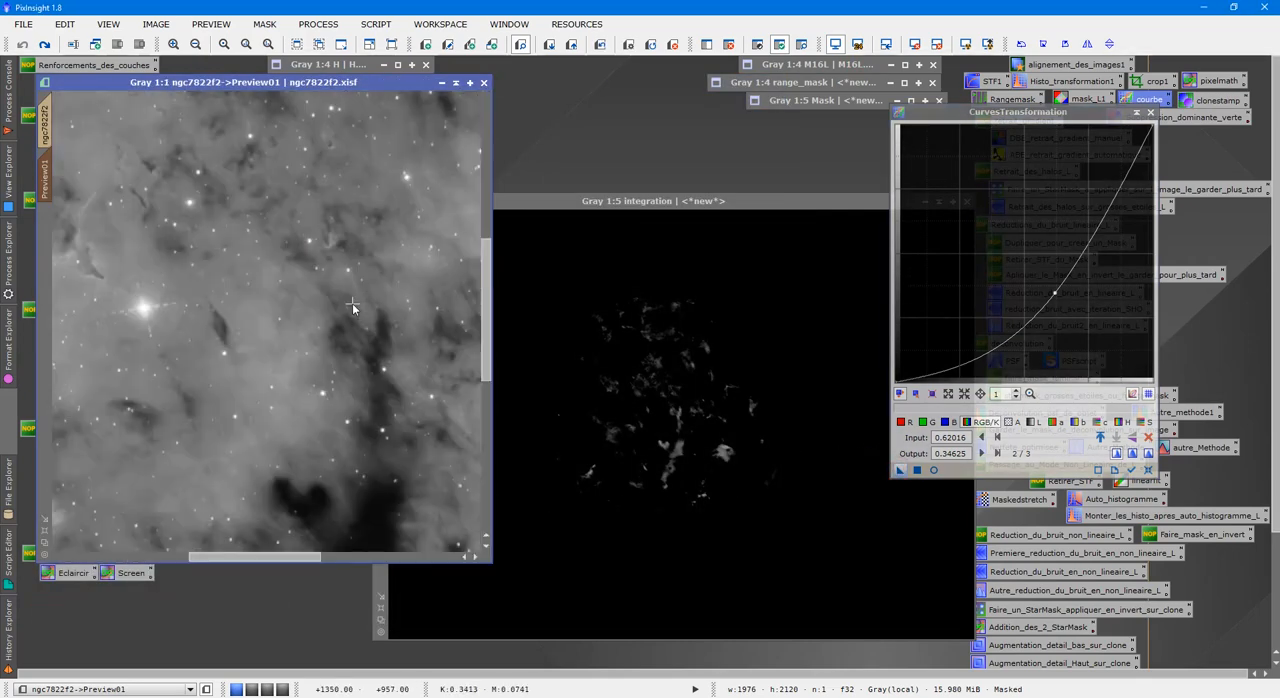
scroll(347, 335, up, 1)
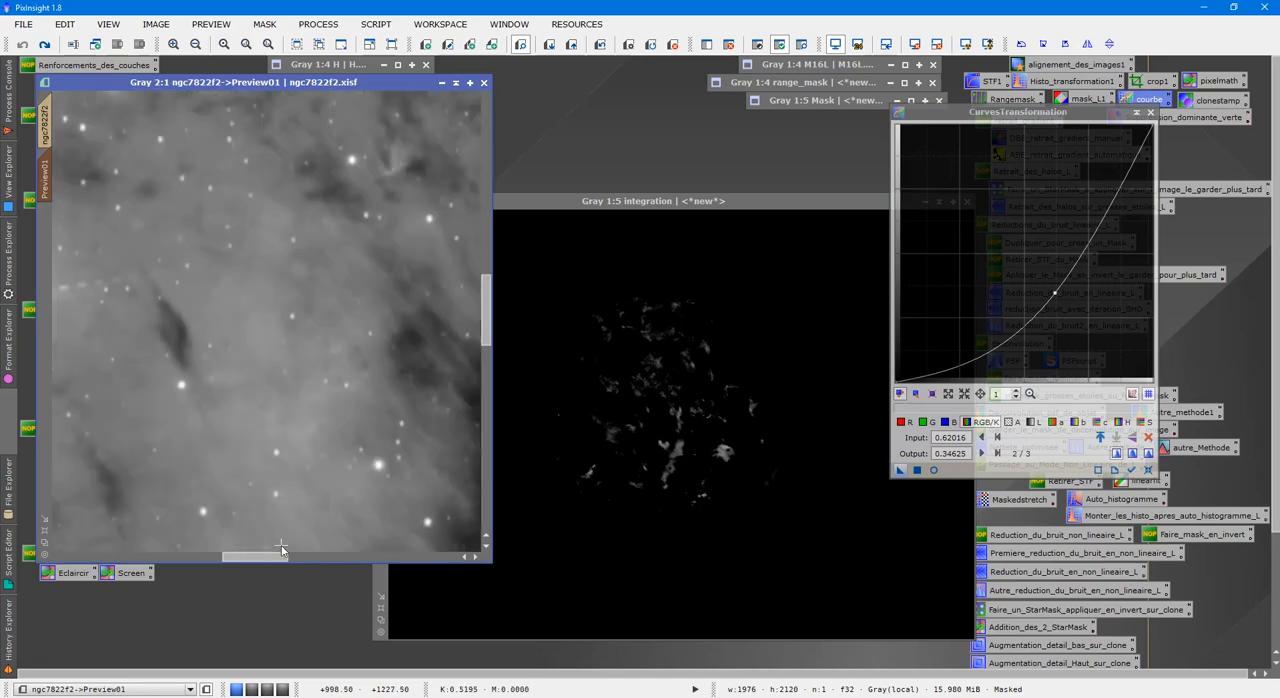
drag(282, 552, 230, 552)
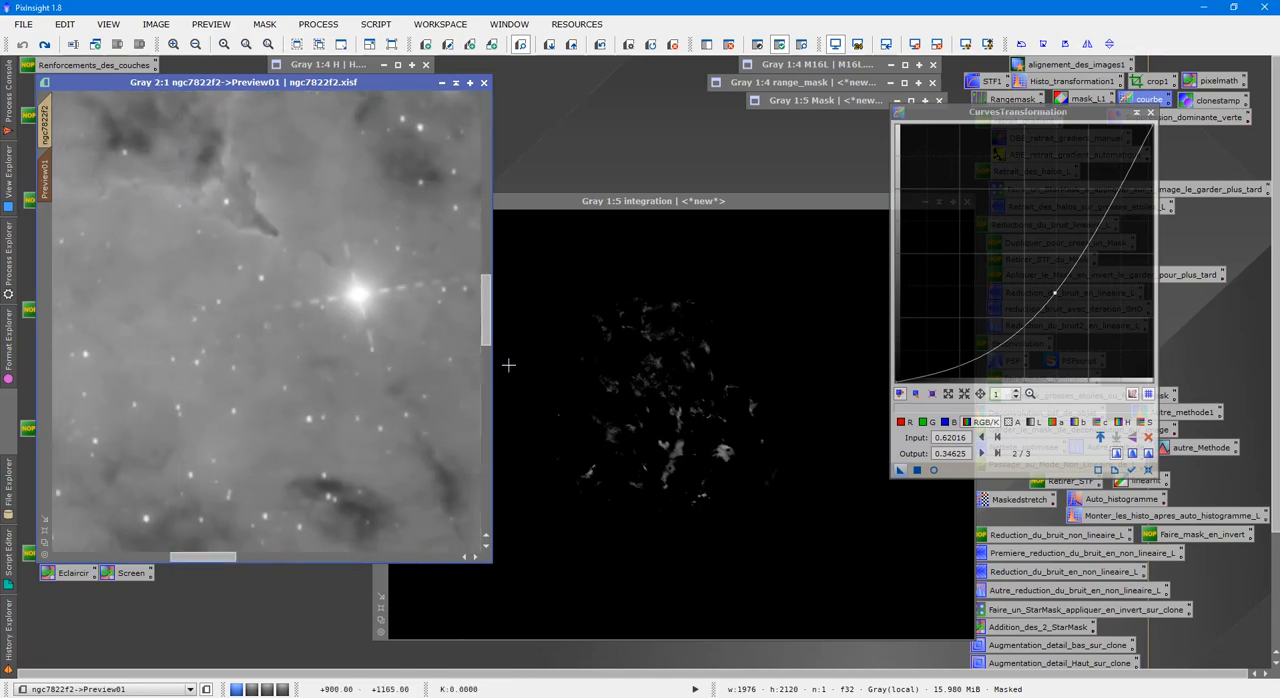
drag(487, 310, 487, 279)
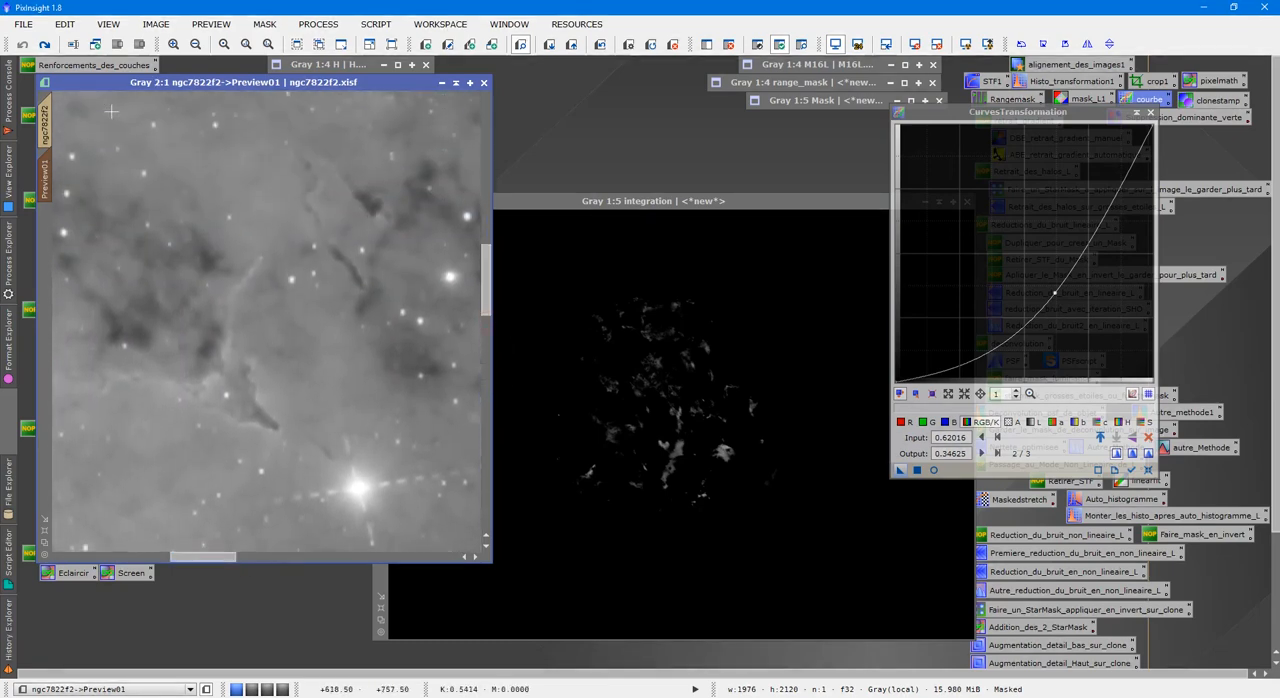
scroll(239, 312, down, 2)
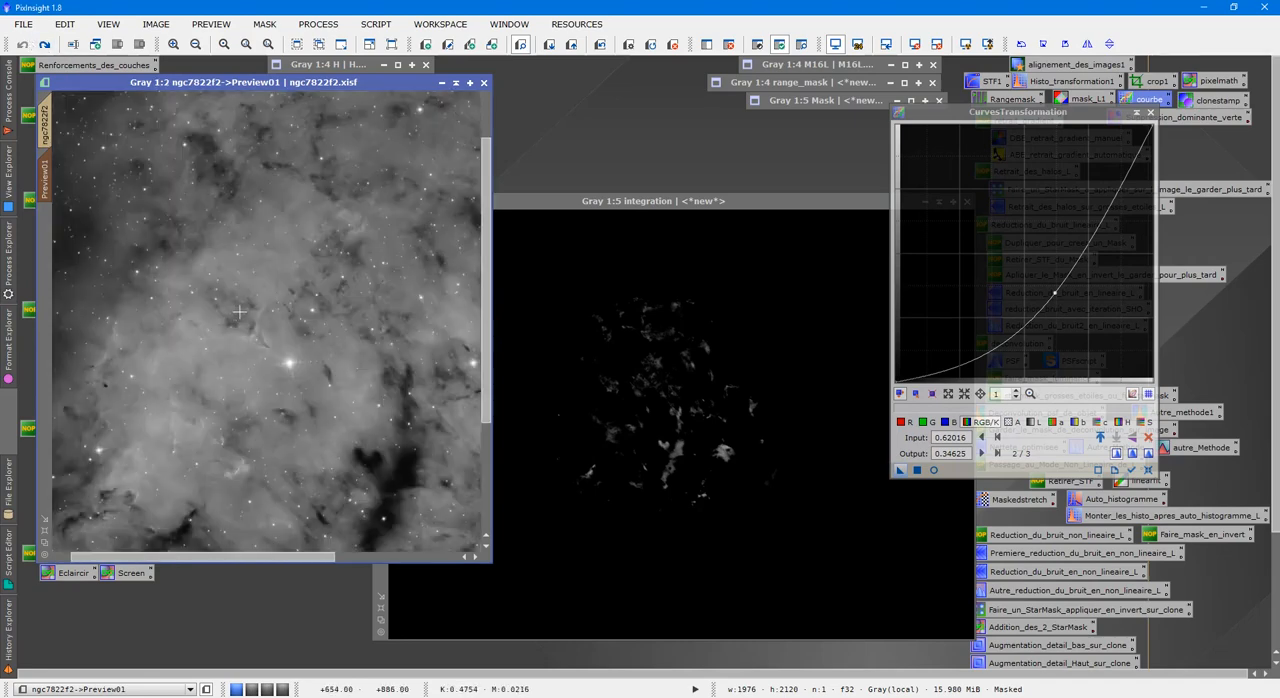
Return to the full ngc7822f2 image, delete all its previews and apply the curve to the whole masked image.
click(48, 114)
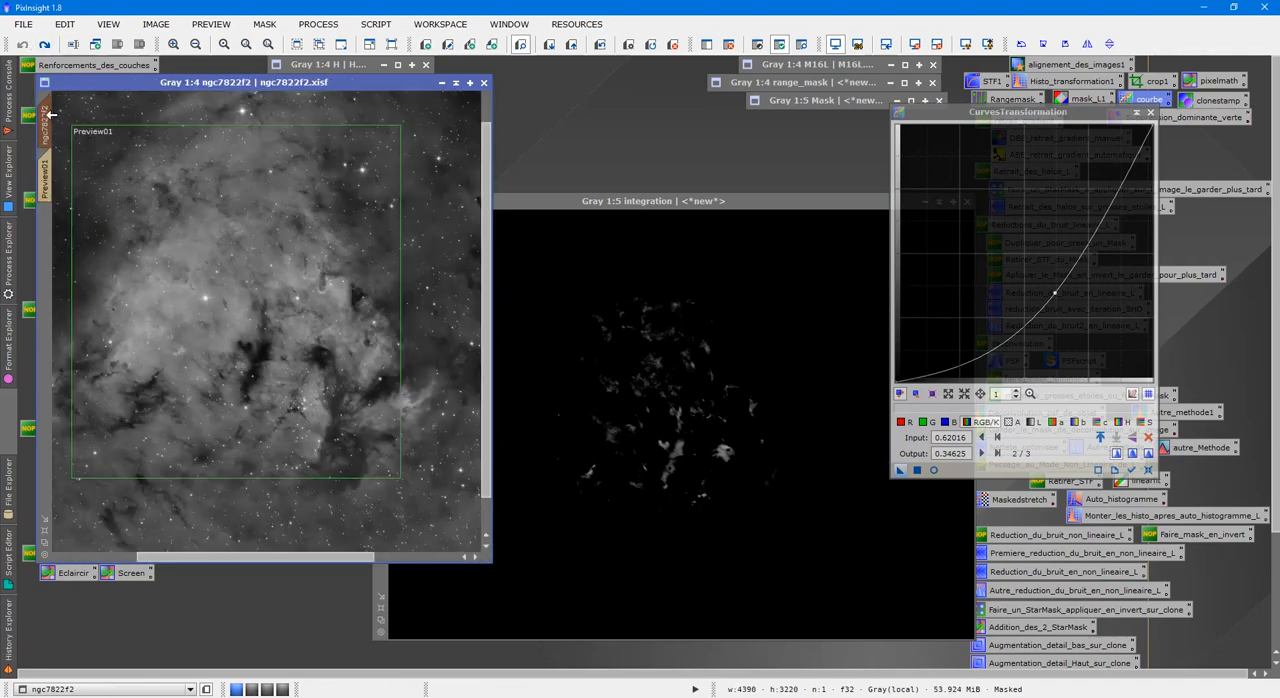
click(45, 531)
click(211, 24)
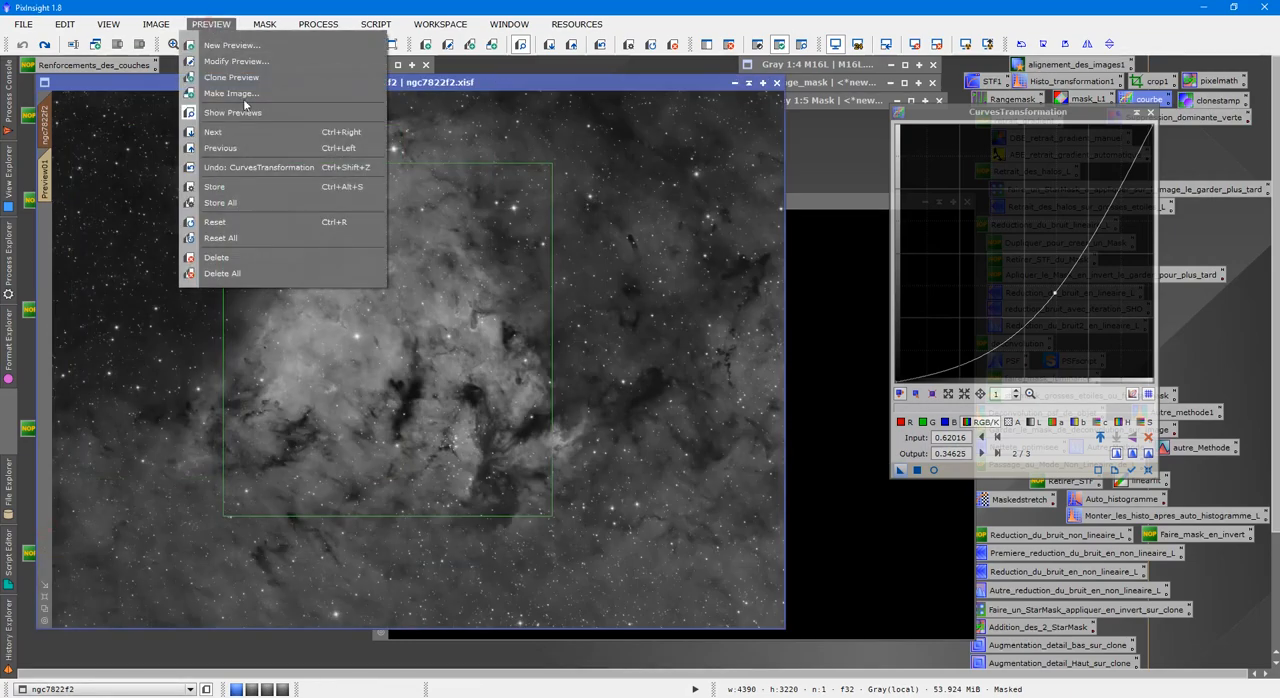
click(258, 273)
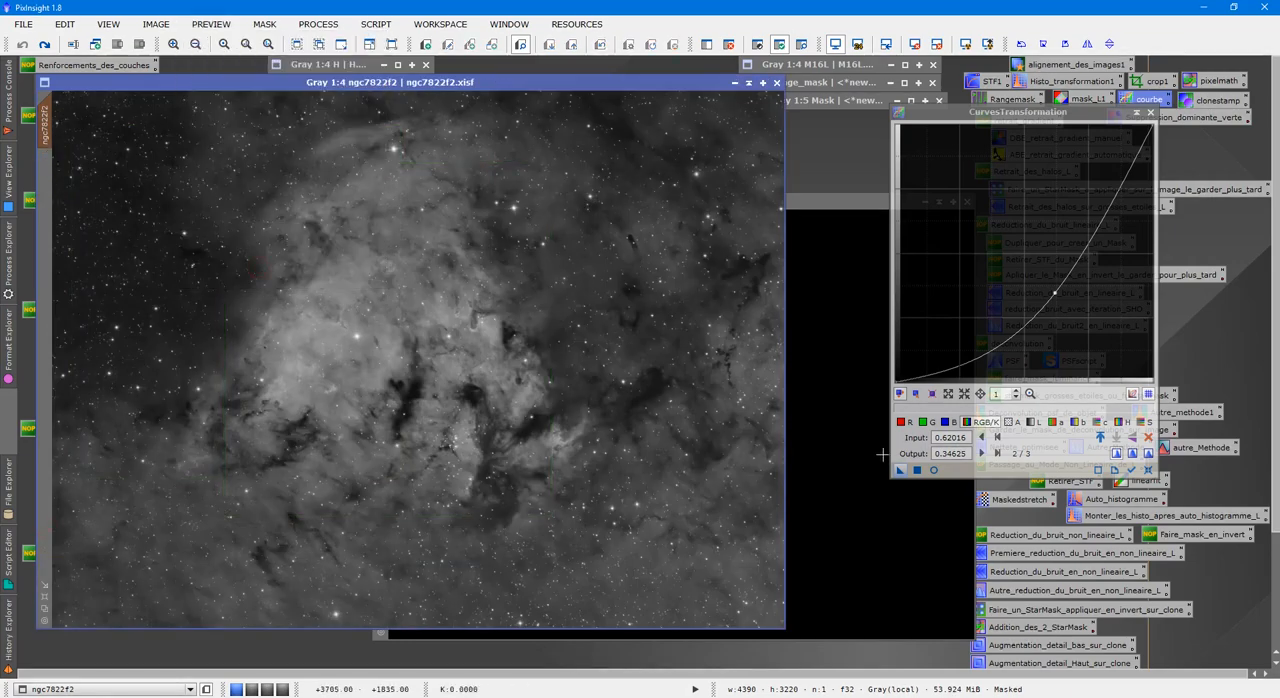
drag(900, 469, 490, 396)
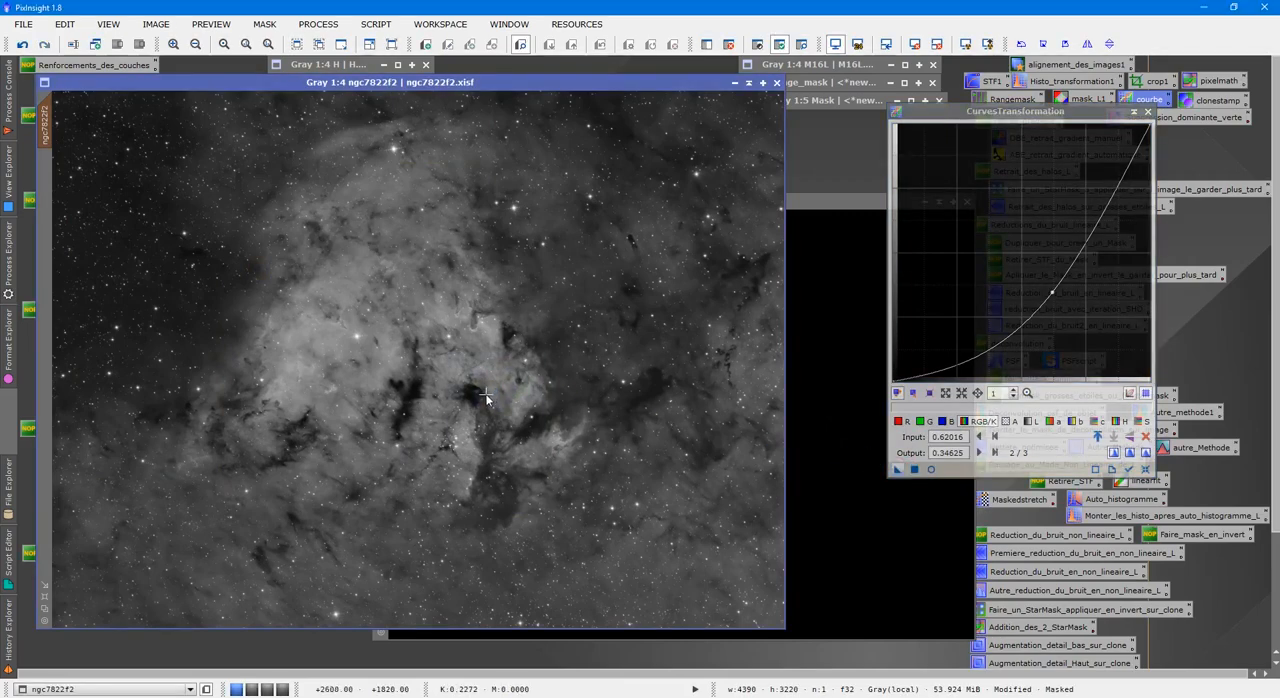
Compare the nebula core of ngc7822f2 before and after the curve by repeatedly undoing and redoing it, finishing with the curve applied.
scroll(535, 314, up, 2)
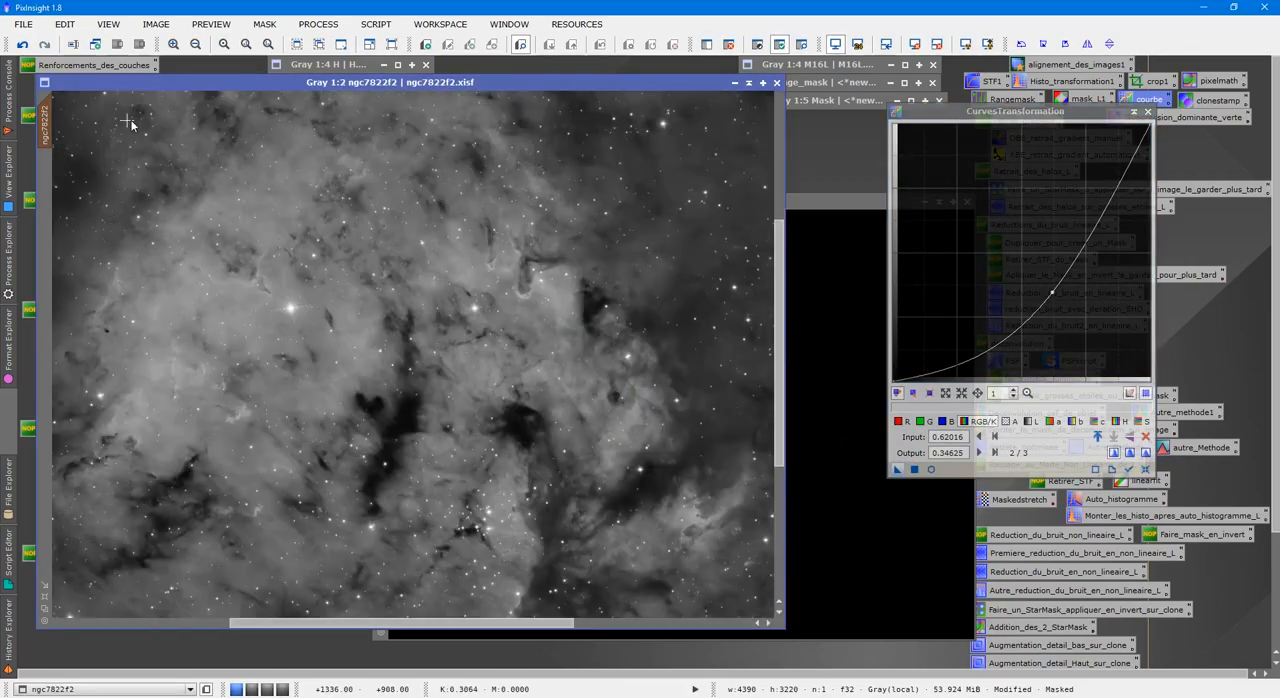
click(23, 45)
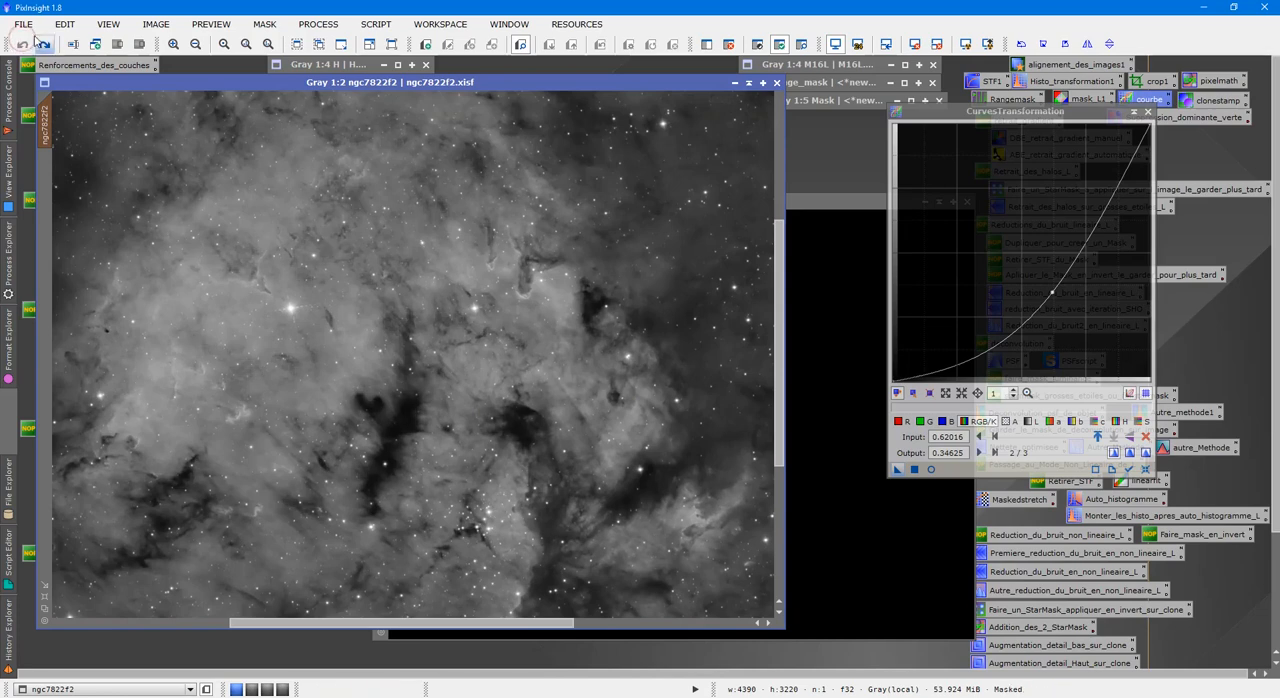
click(46, 48)
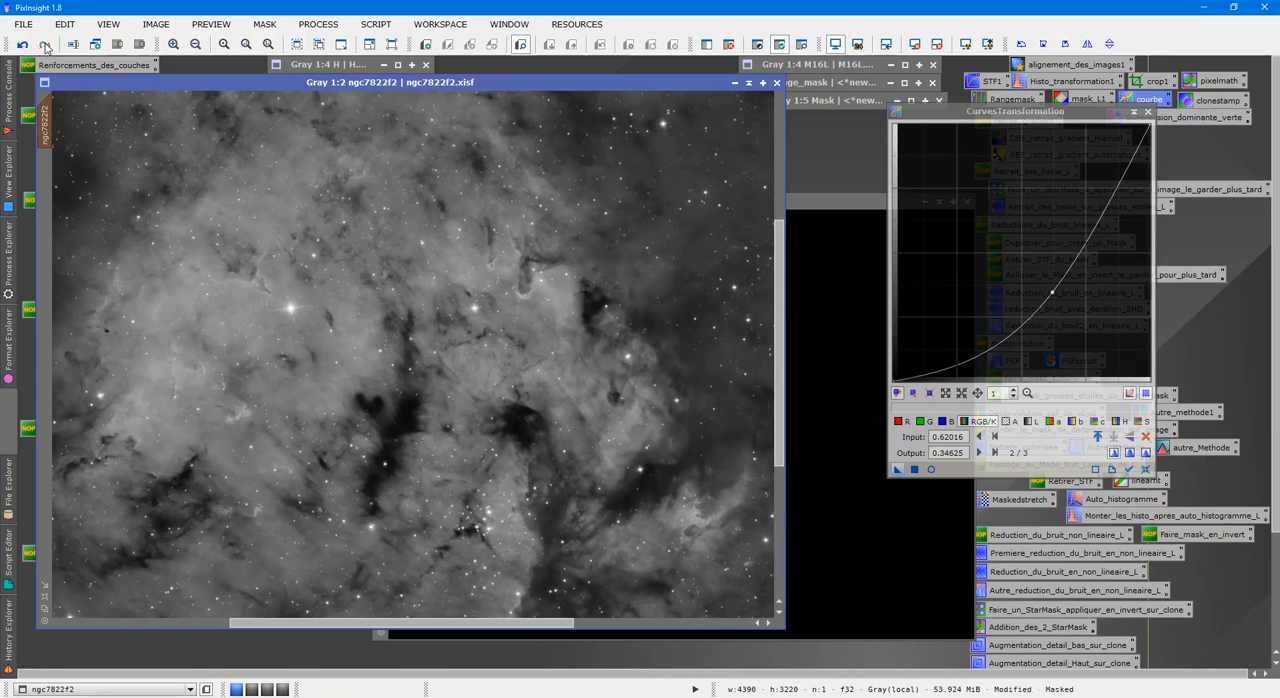
click(28, 49)
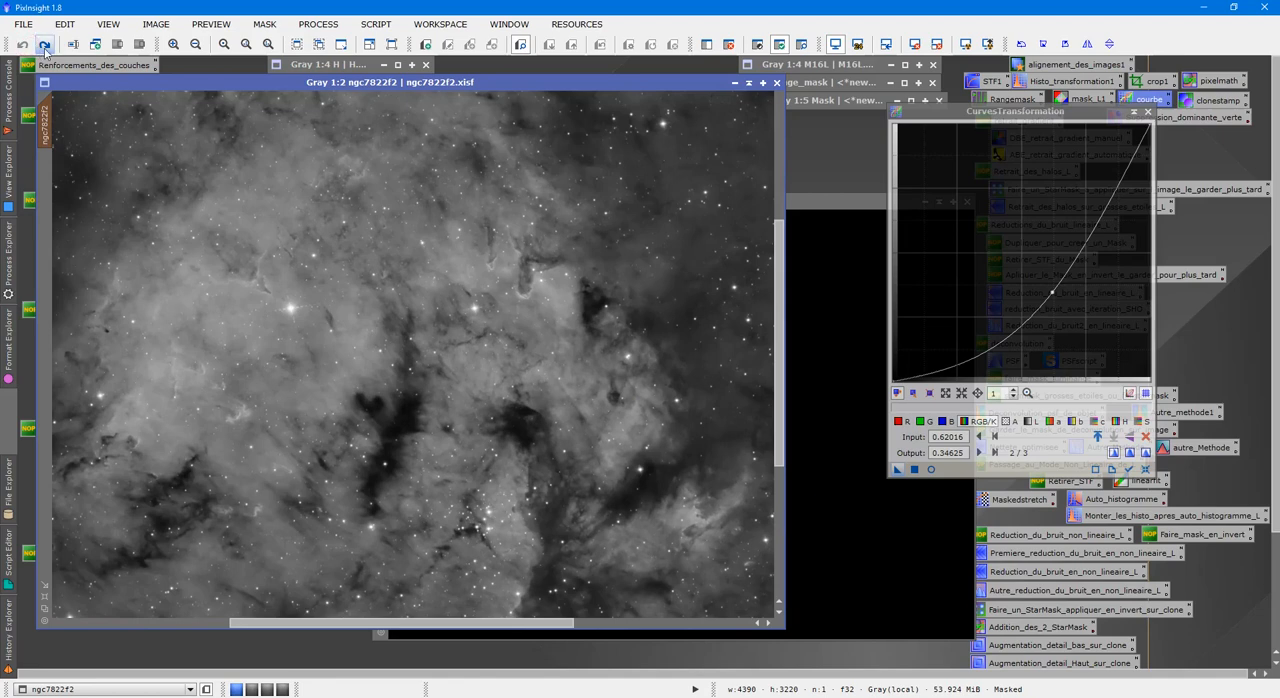
click(45, 48)
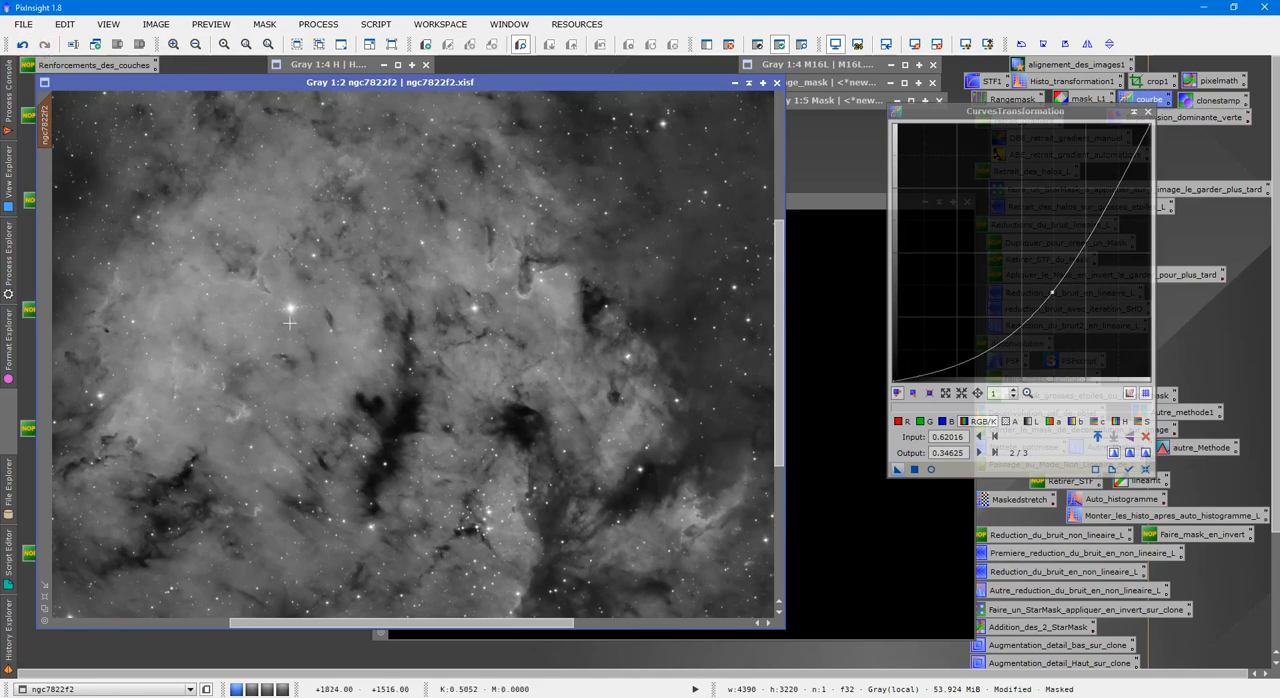
click(23, 45)
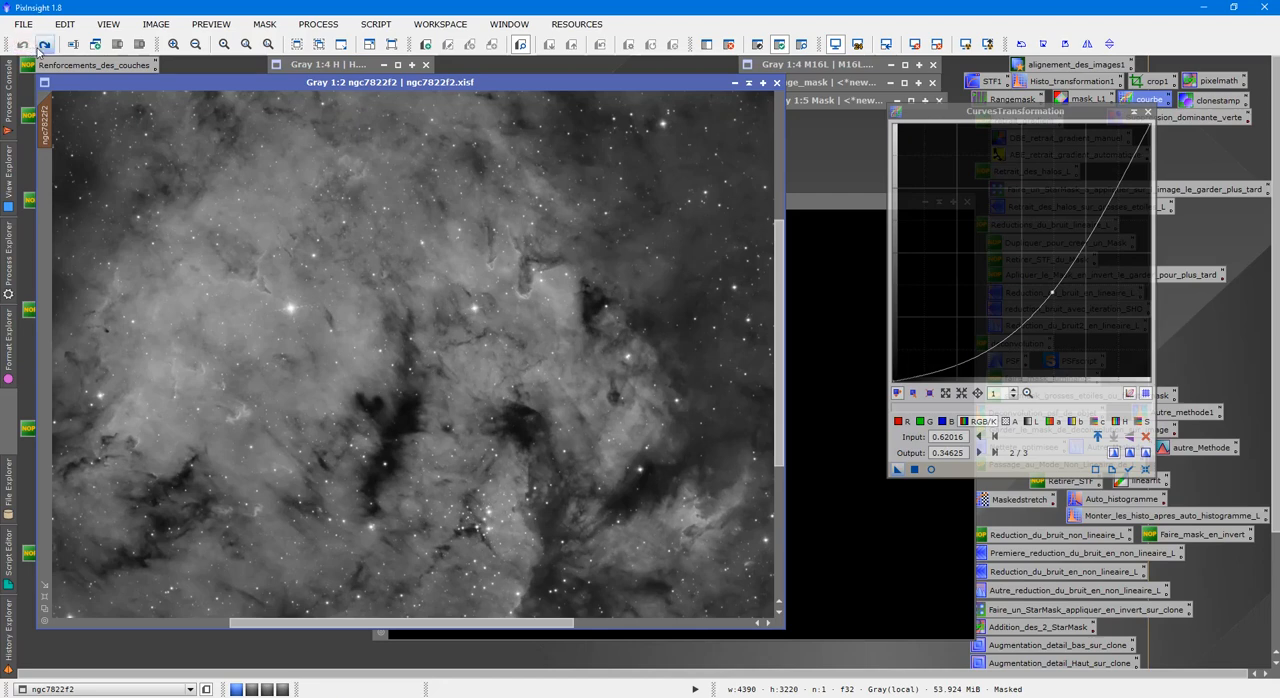
click(43, 45)
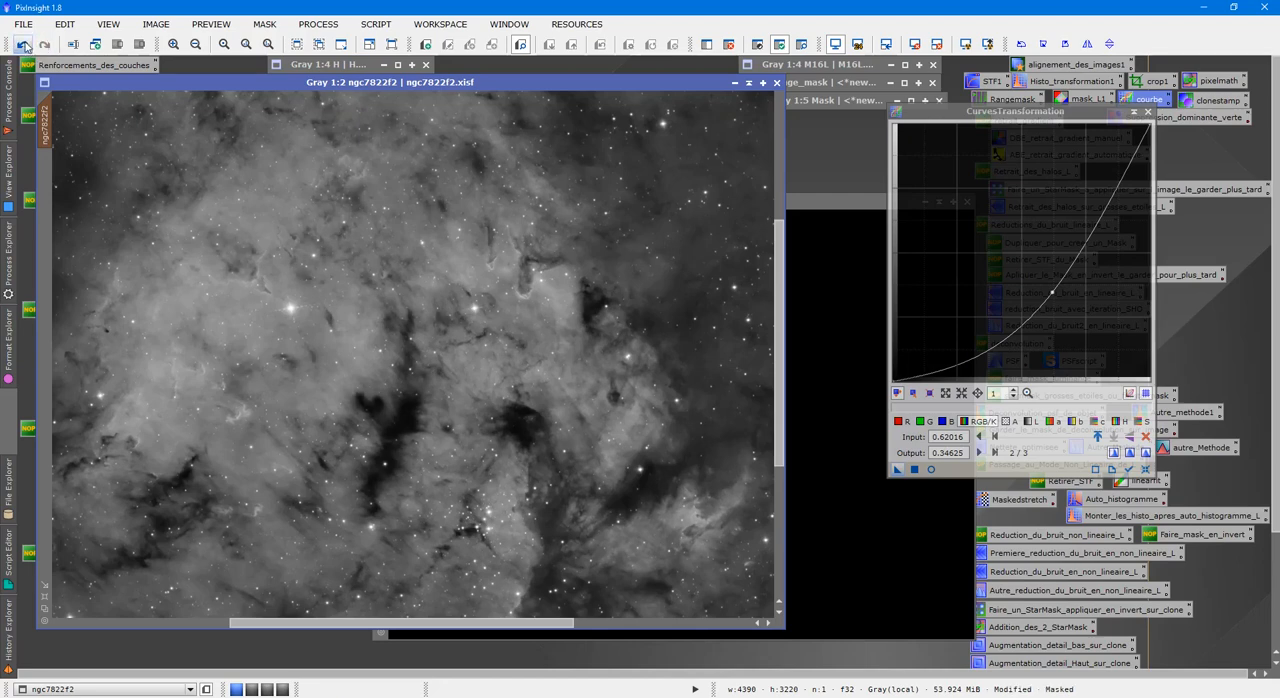
click(23, 45)
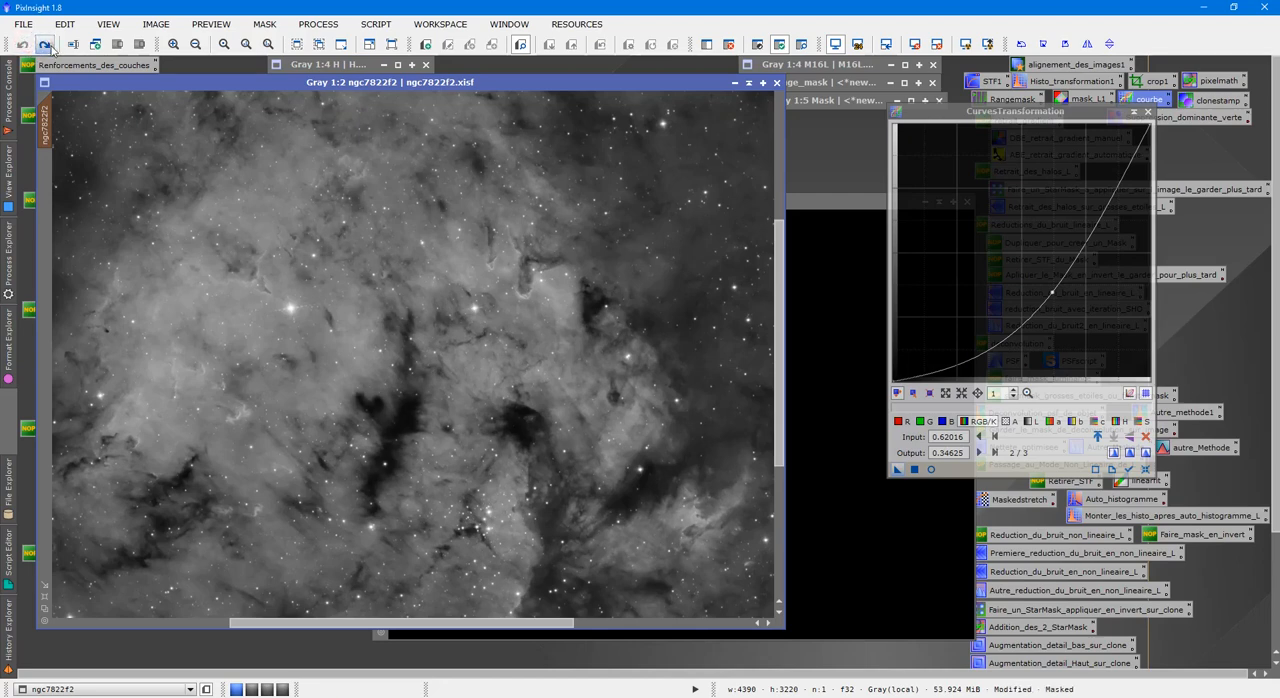
click(43, 45)
scroll(360, 296, down, 1)
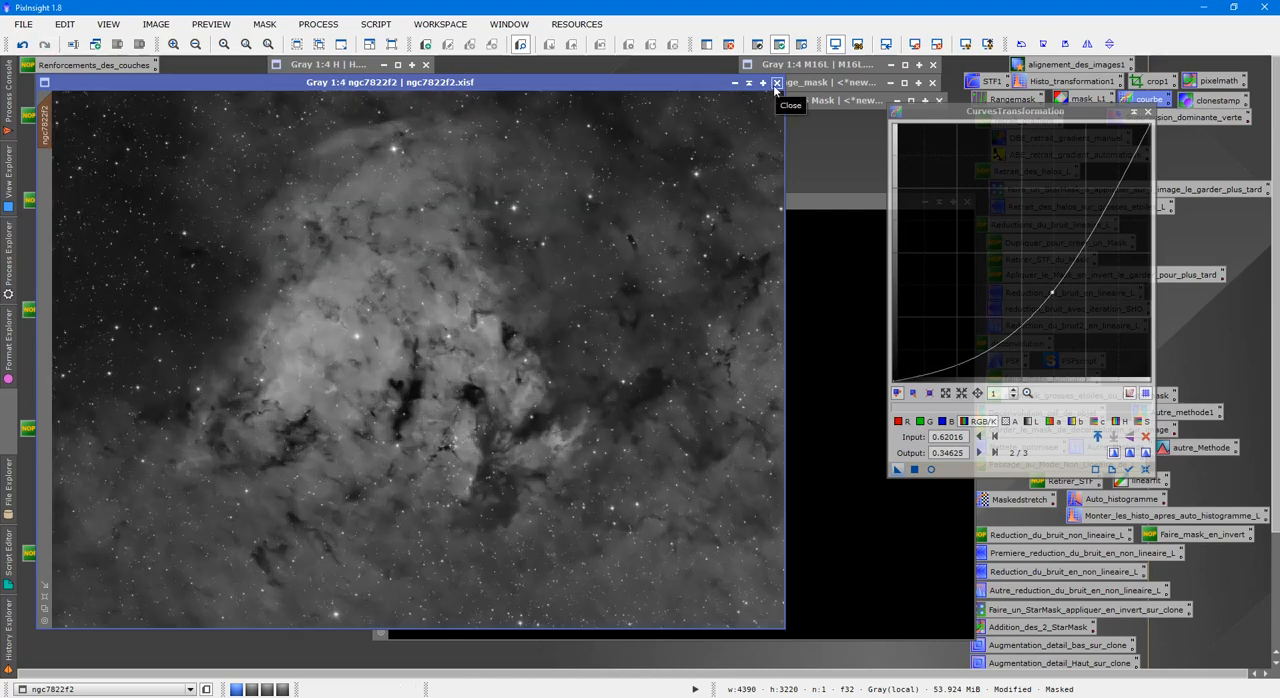
Close CurvesTransformation and the ngc7822f2, integration, Mask, range_mask and H images, discarding the unsaved changes.
click(1147, 111)
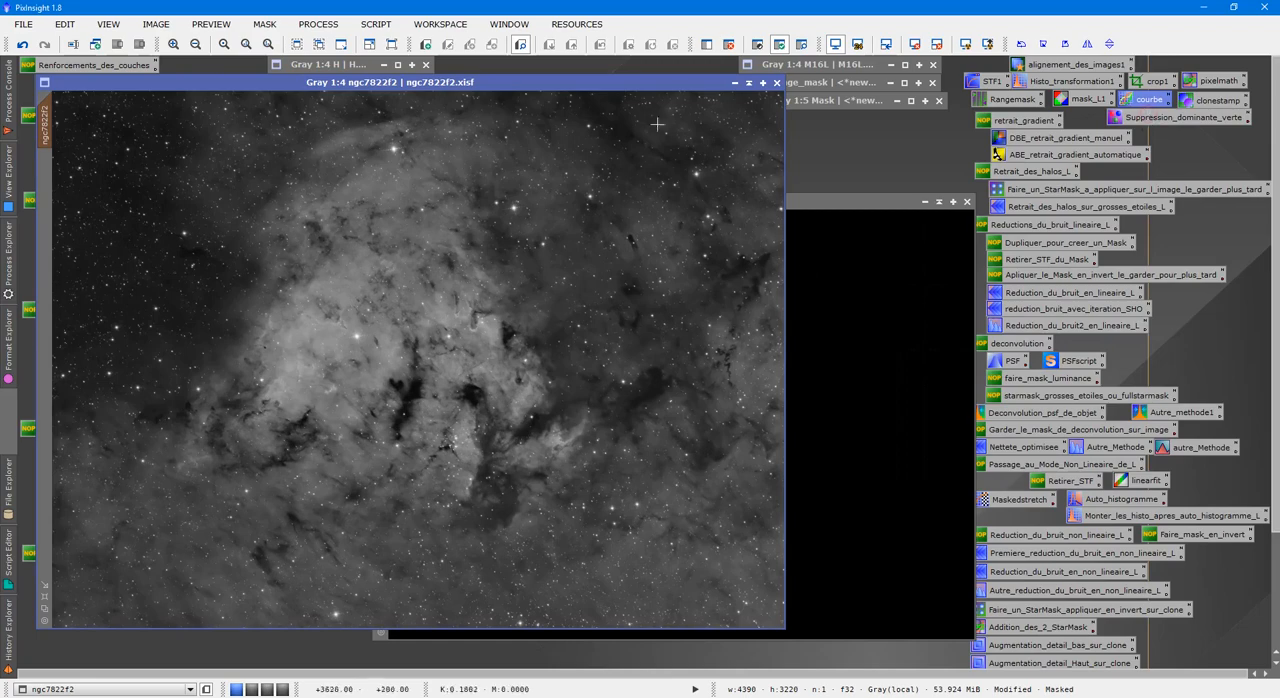
click(777, 83)
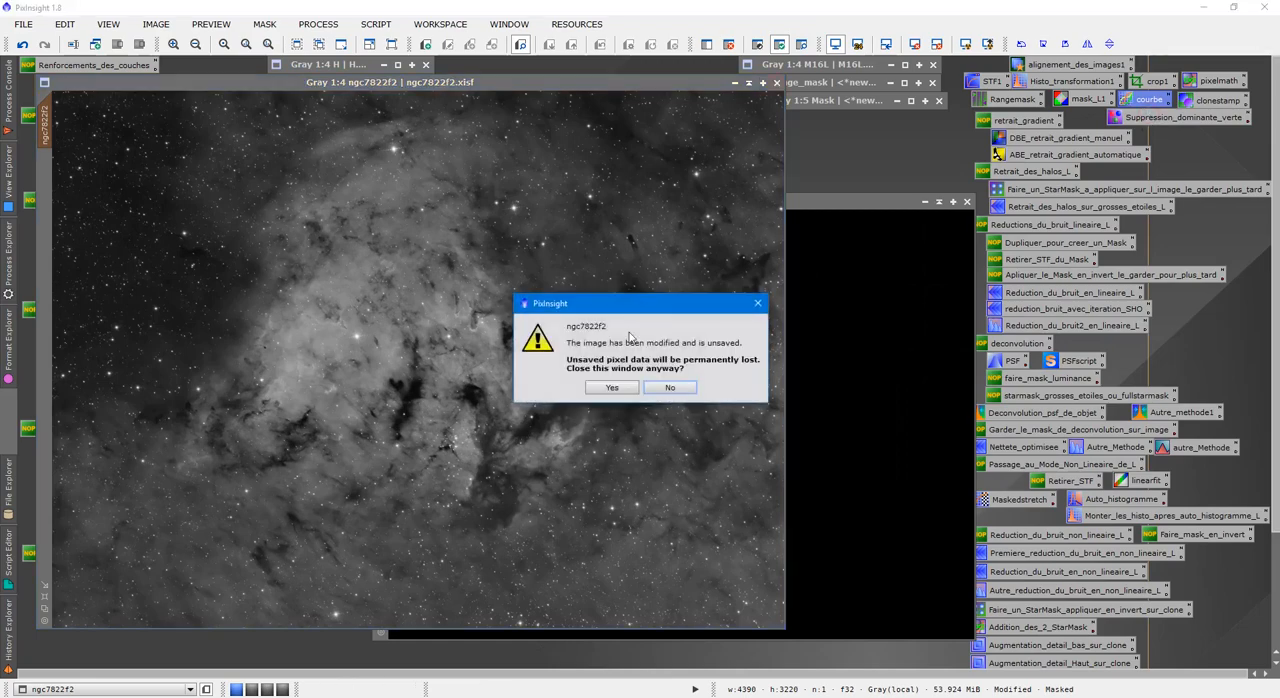
click(619, 392)
click(966, 201)
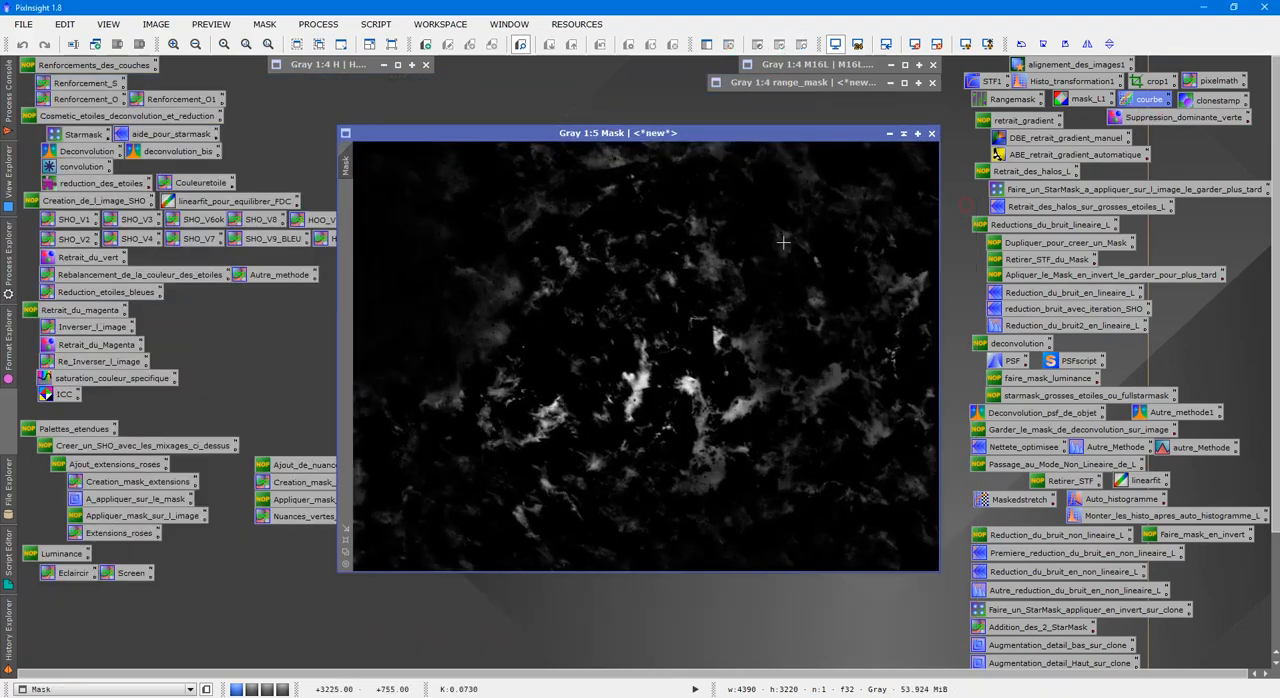
click(932, 134)
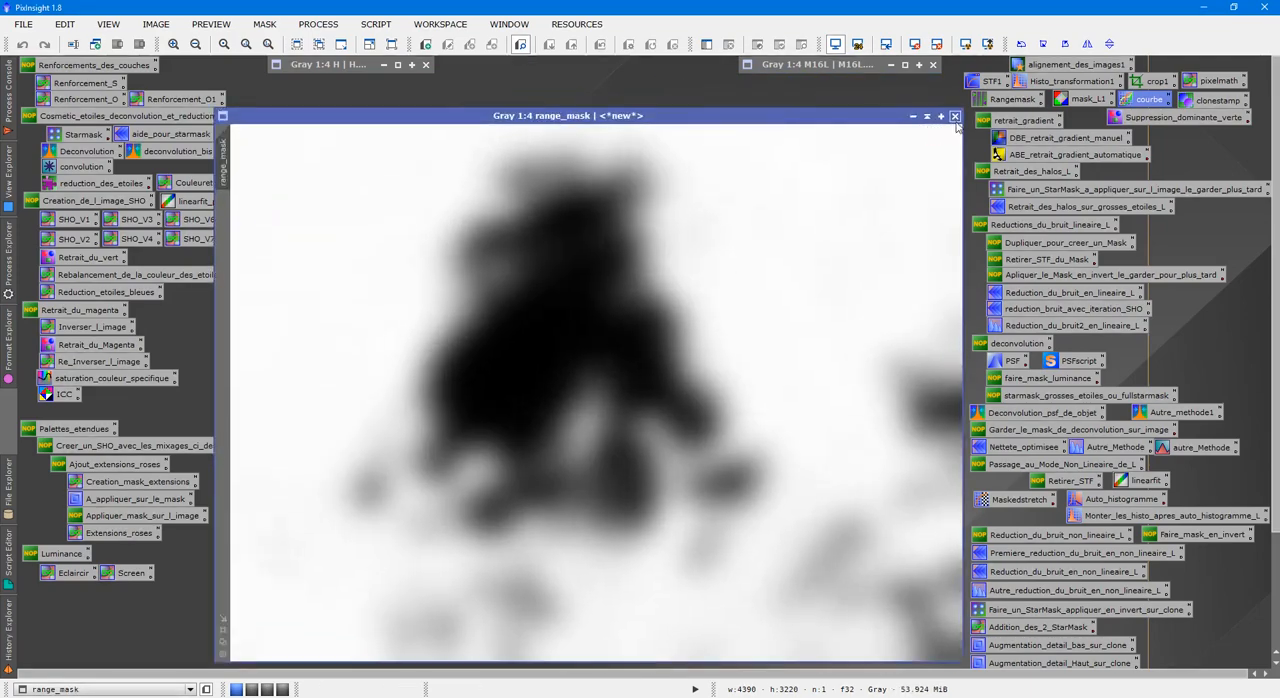
click(955, 117)
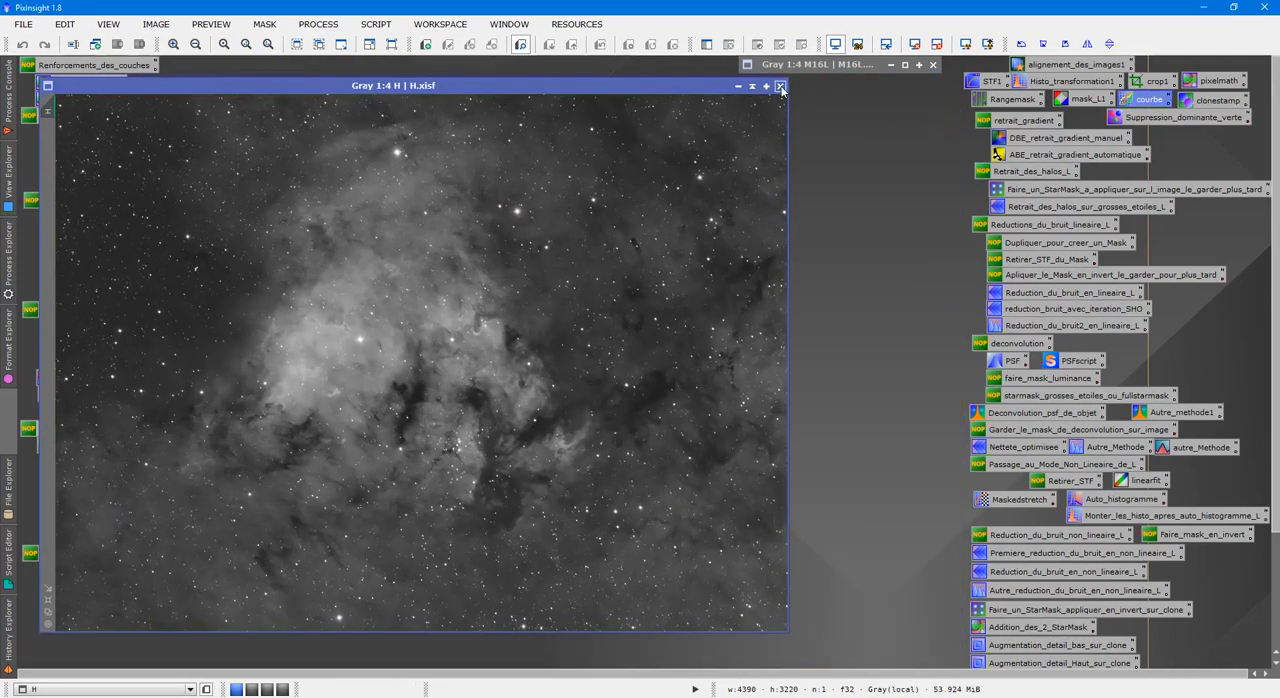
click(781, 87)
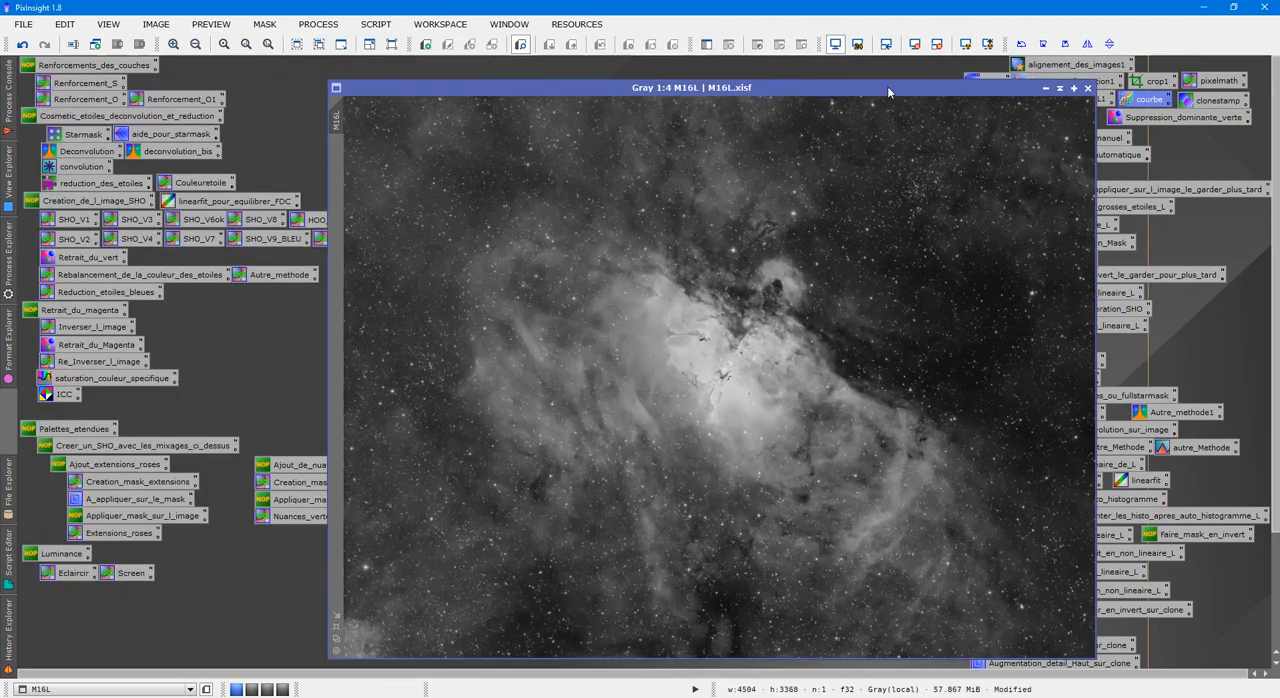
Reposition the M16L image and, in the saved Rangemask process with Screening on, set the lower limit to 0.39 and smoothness to 100.
drag(887, 86, 633, 63)
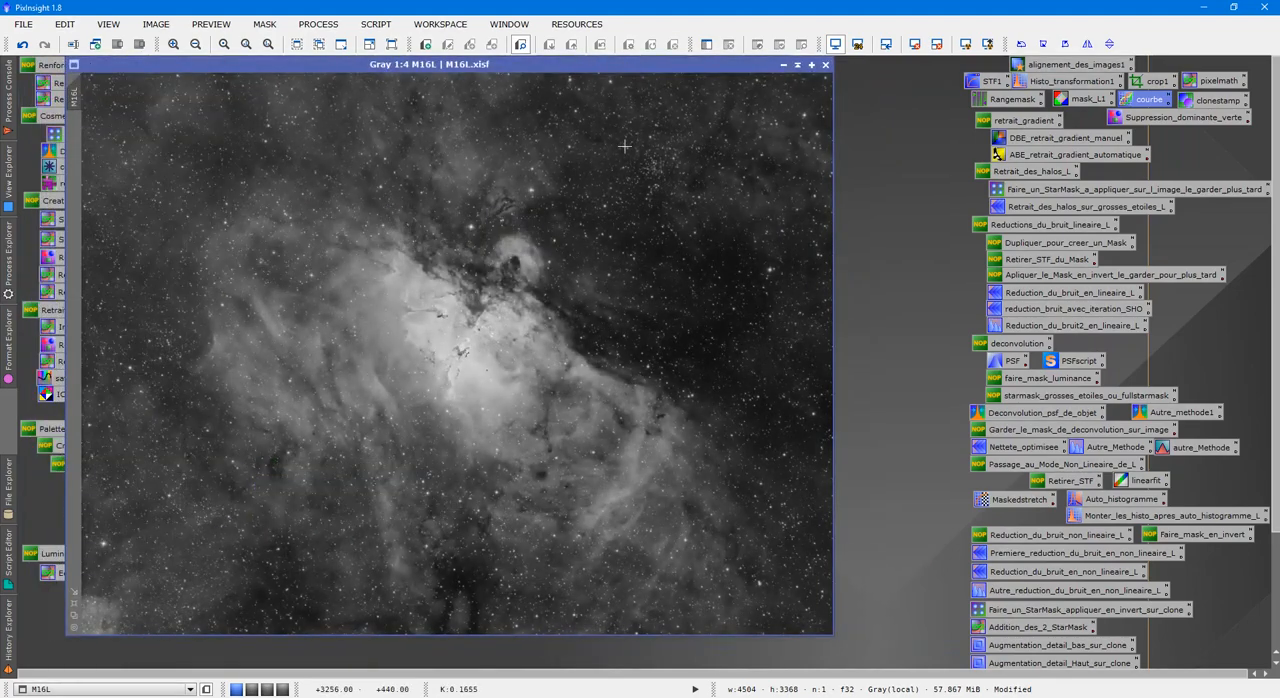
double_click(1003, 100)
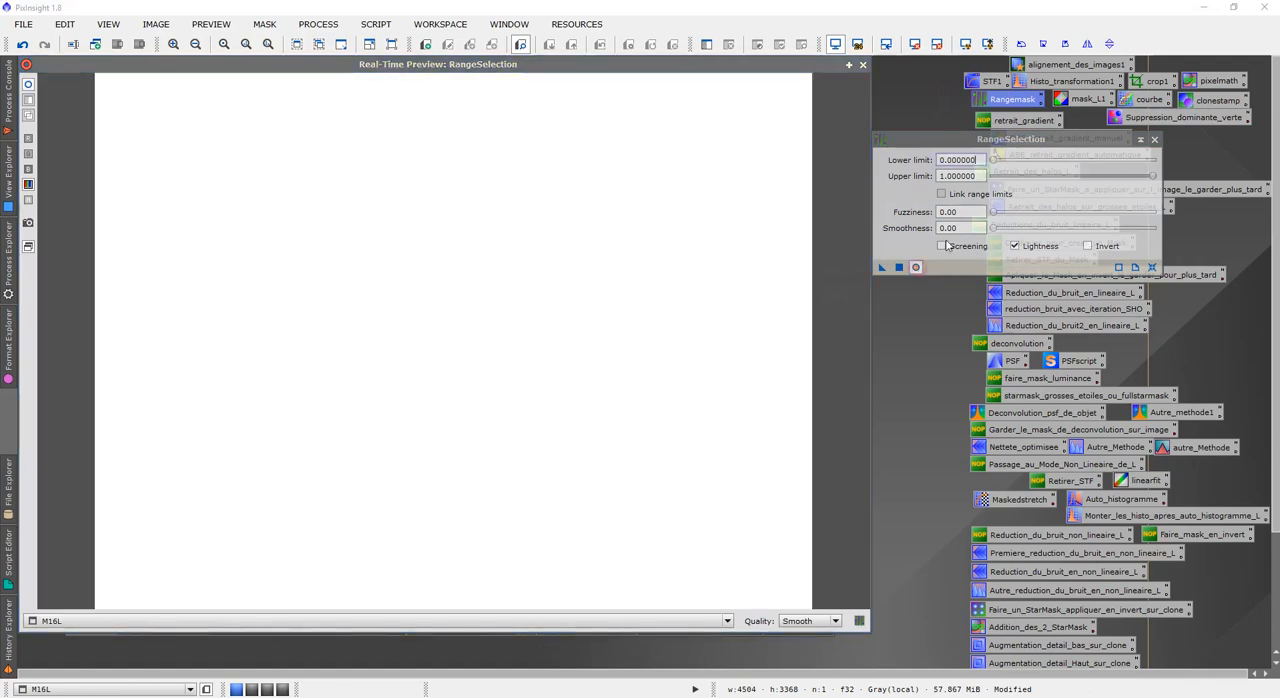
click(941, 245)
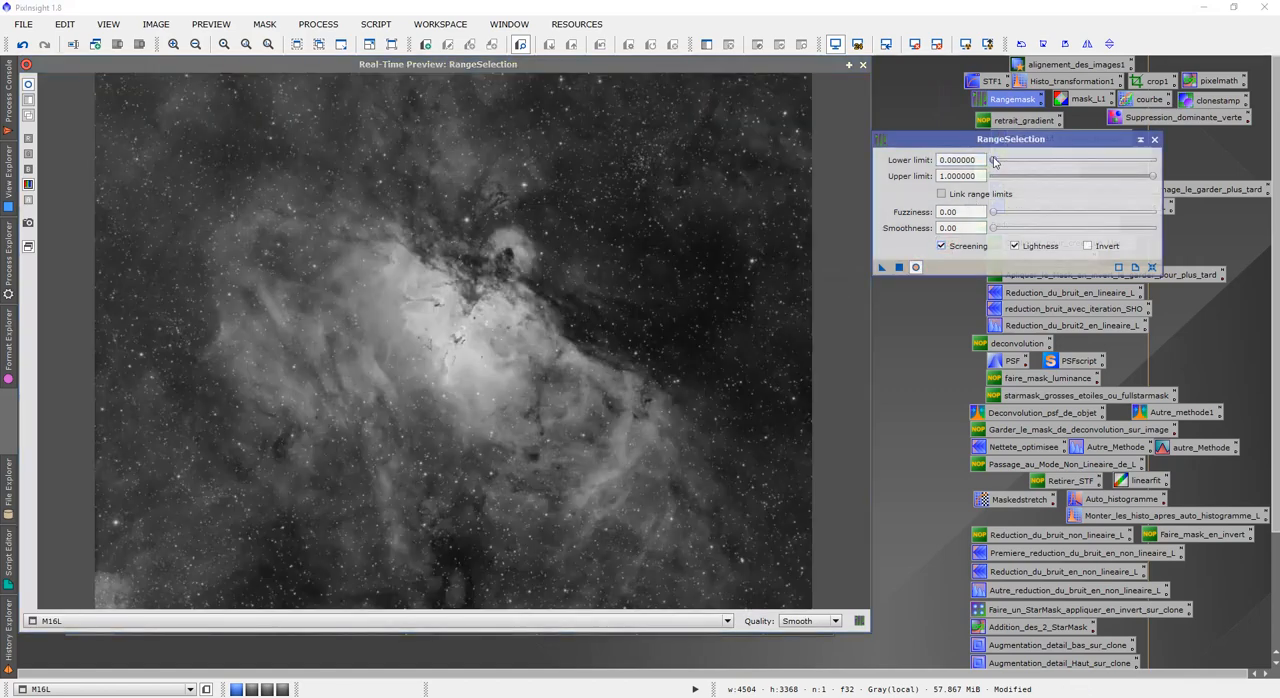
drag(996, 162, 1056, 168)
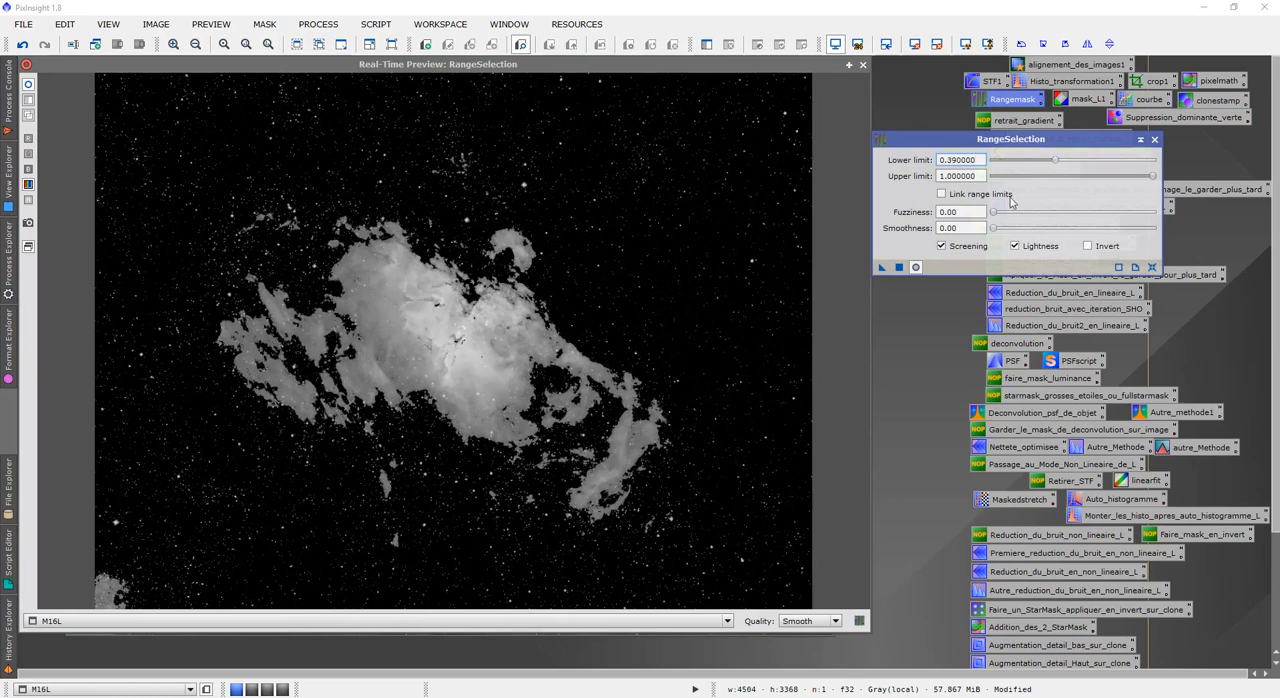
drag(992, 228, 1158, 226)
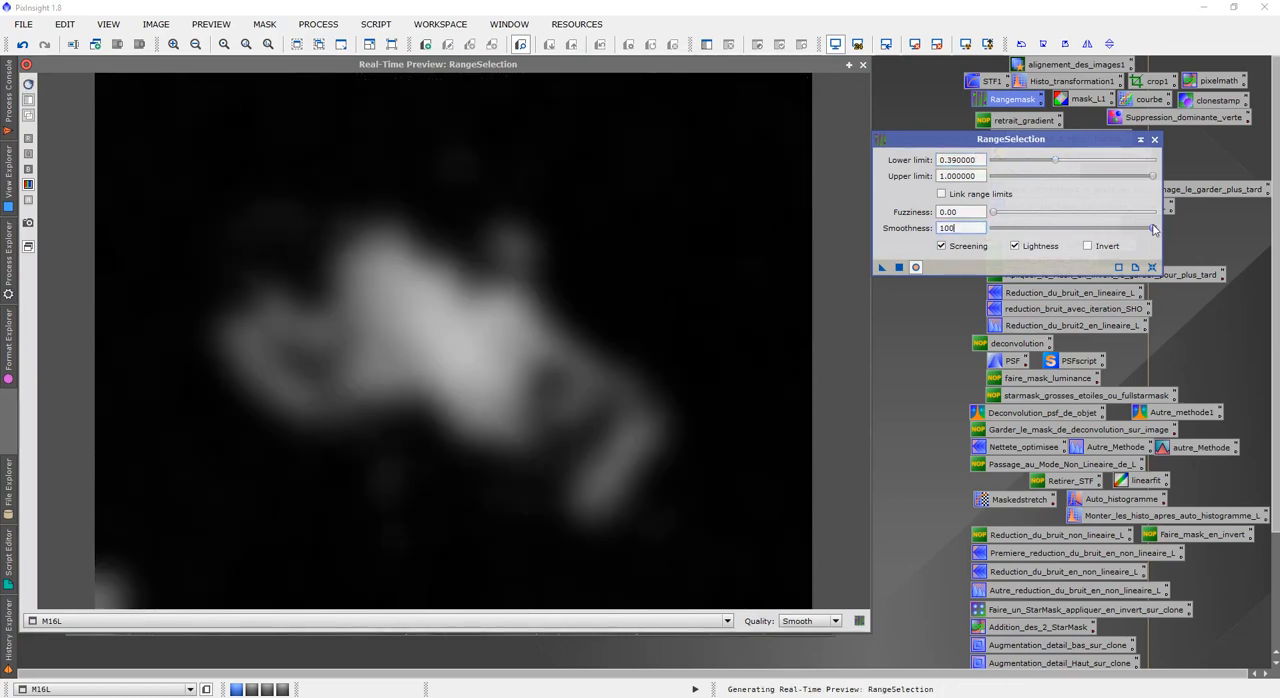
Turn off Screening, invert the range selection, generate the mask from M16L, close the real-time preview and minimize the new mask.
click(941, 247)
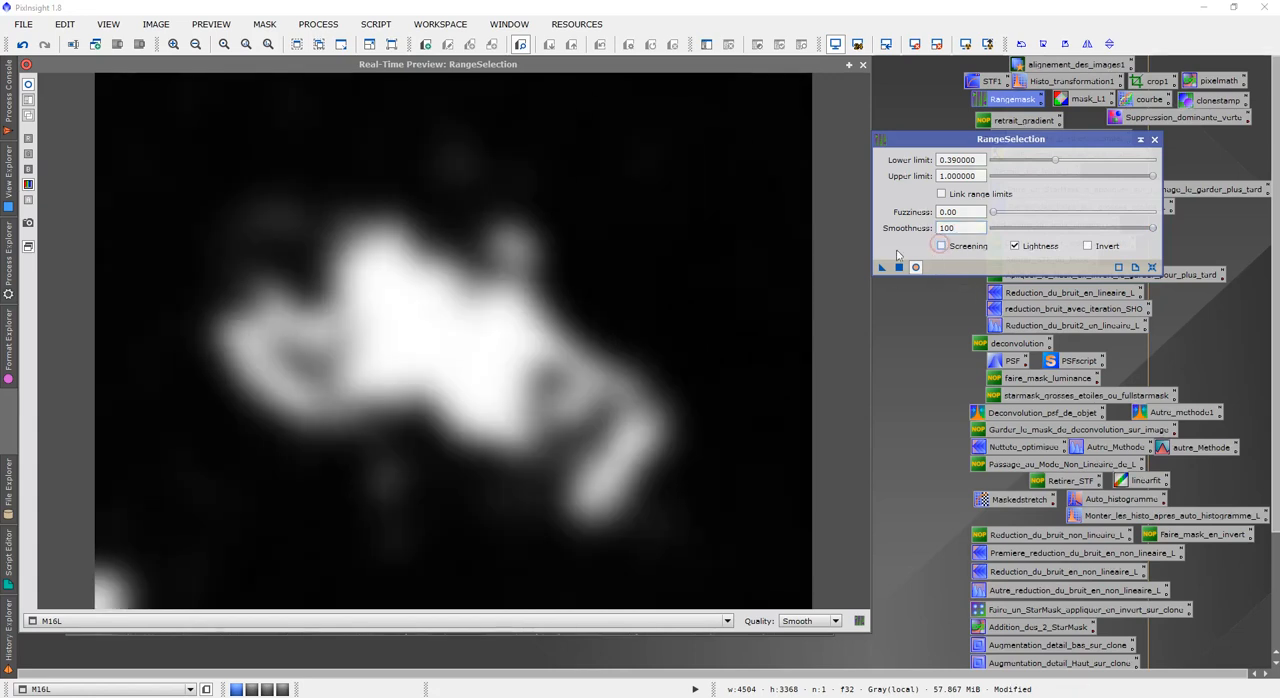
click(1089, 246)
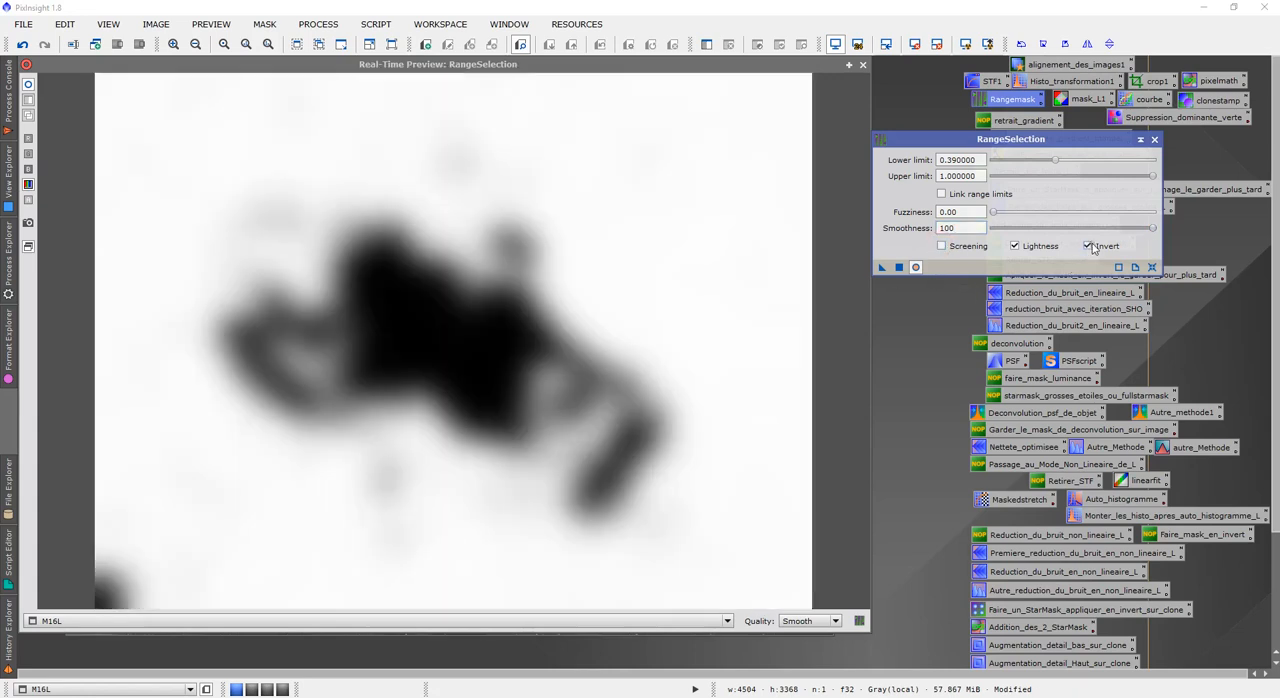
click(899, 267)
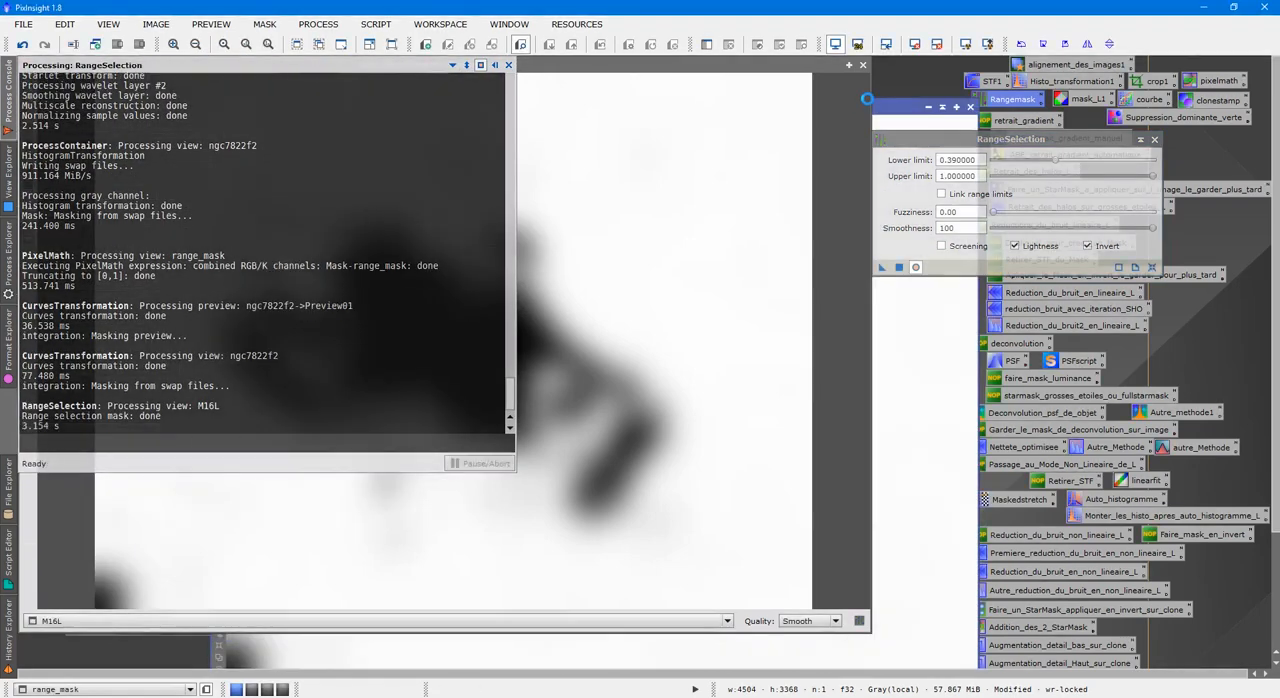
click(863, 65)
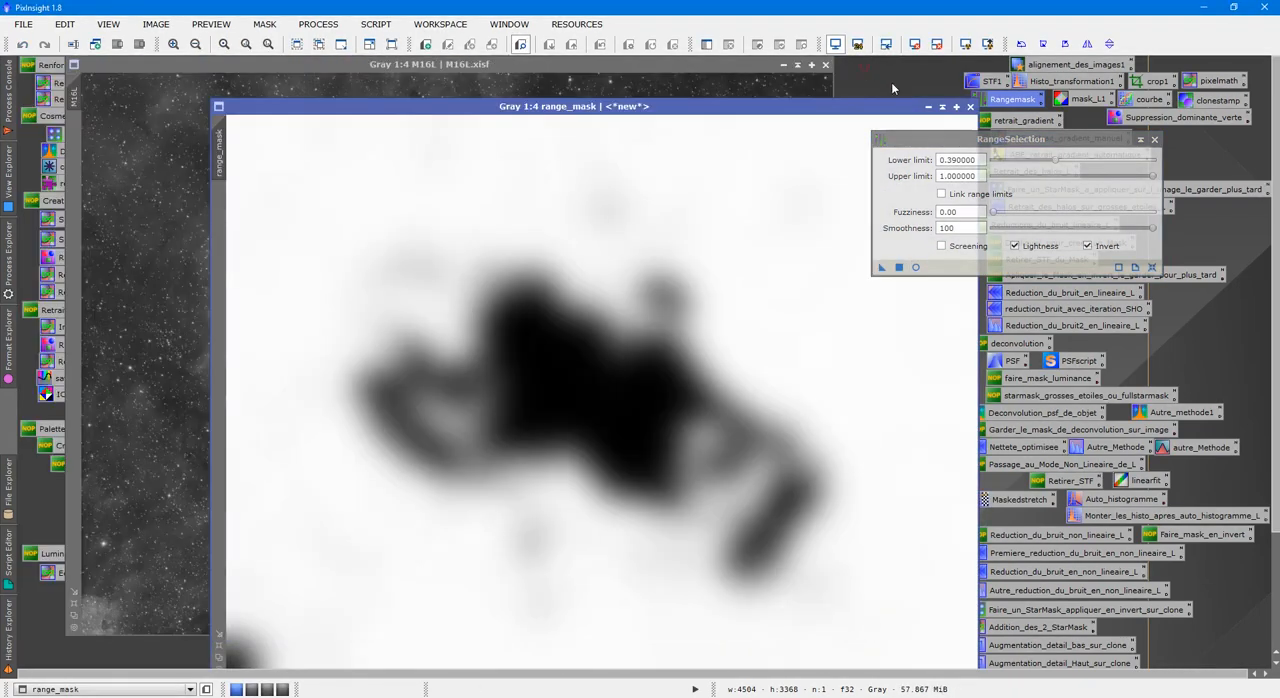
click(941, 106)
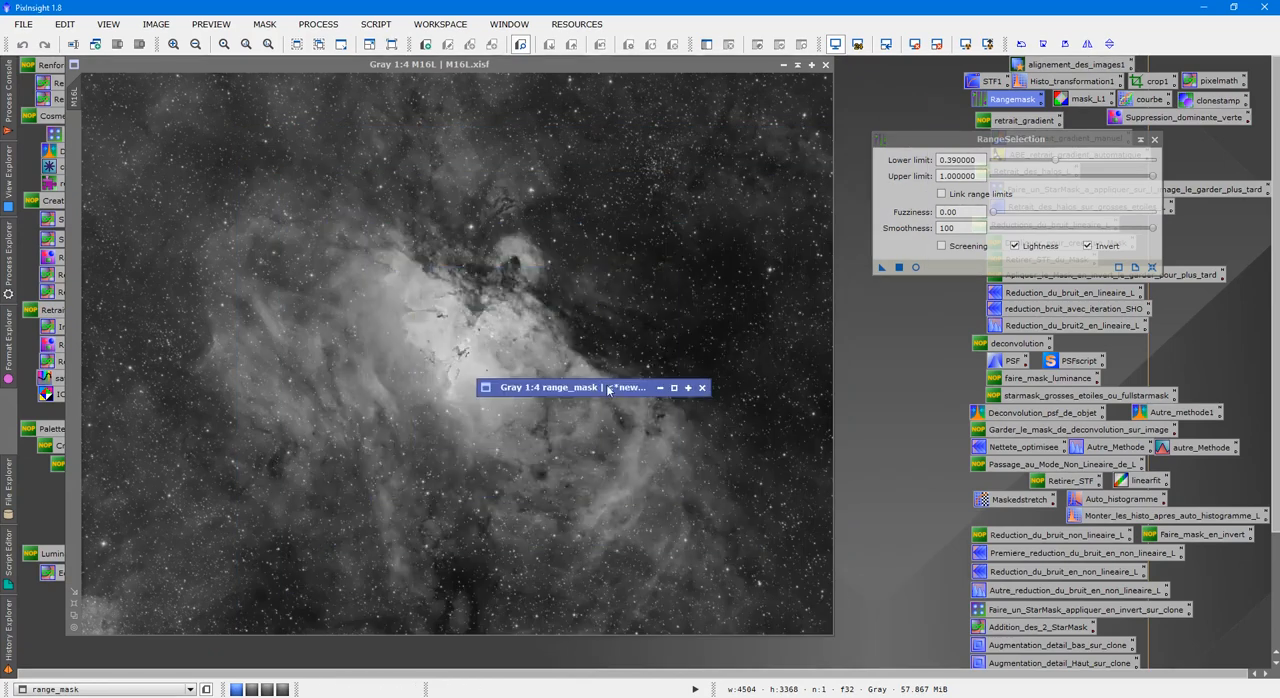
Move range_mask aside, close RangeSelection, and run the DarkStructureEnhance script on M16L with 8 layers to remove and Extract mask enabled.
mouse_move(606, 386)
mouse_down()
mouse_move(805, 128)
mouse_move(830, 75)
mouse_up()
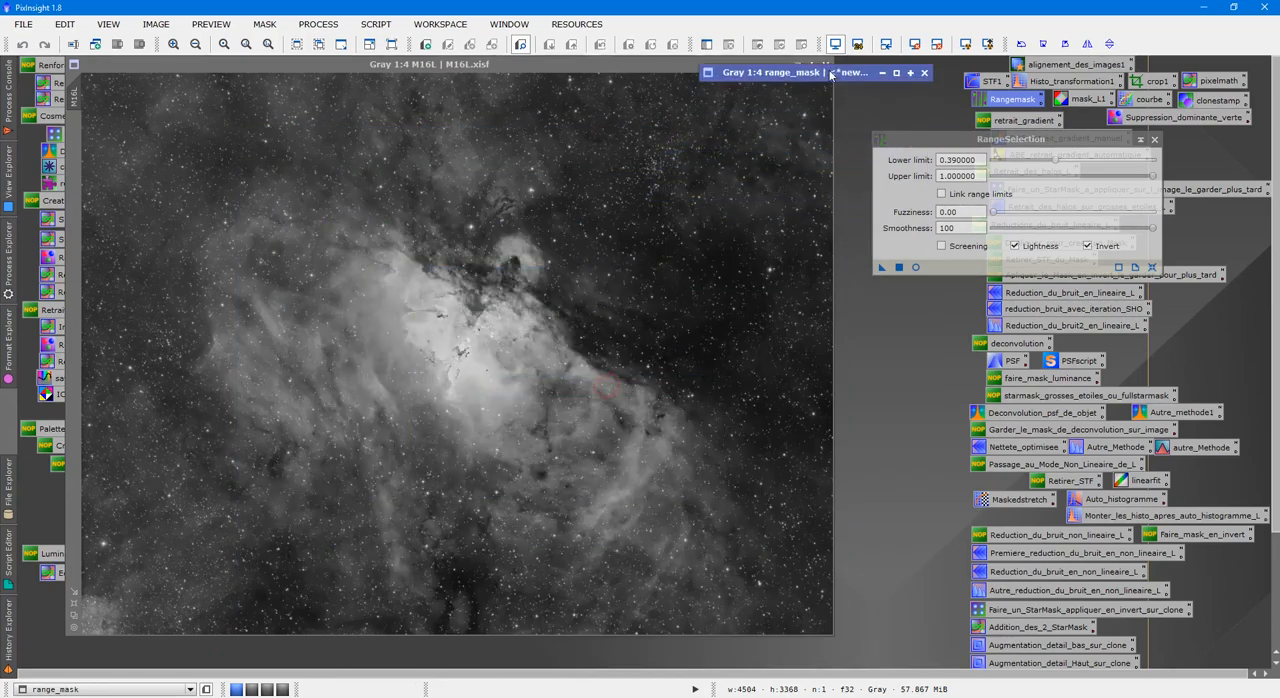
click(1155, 141)
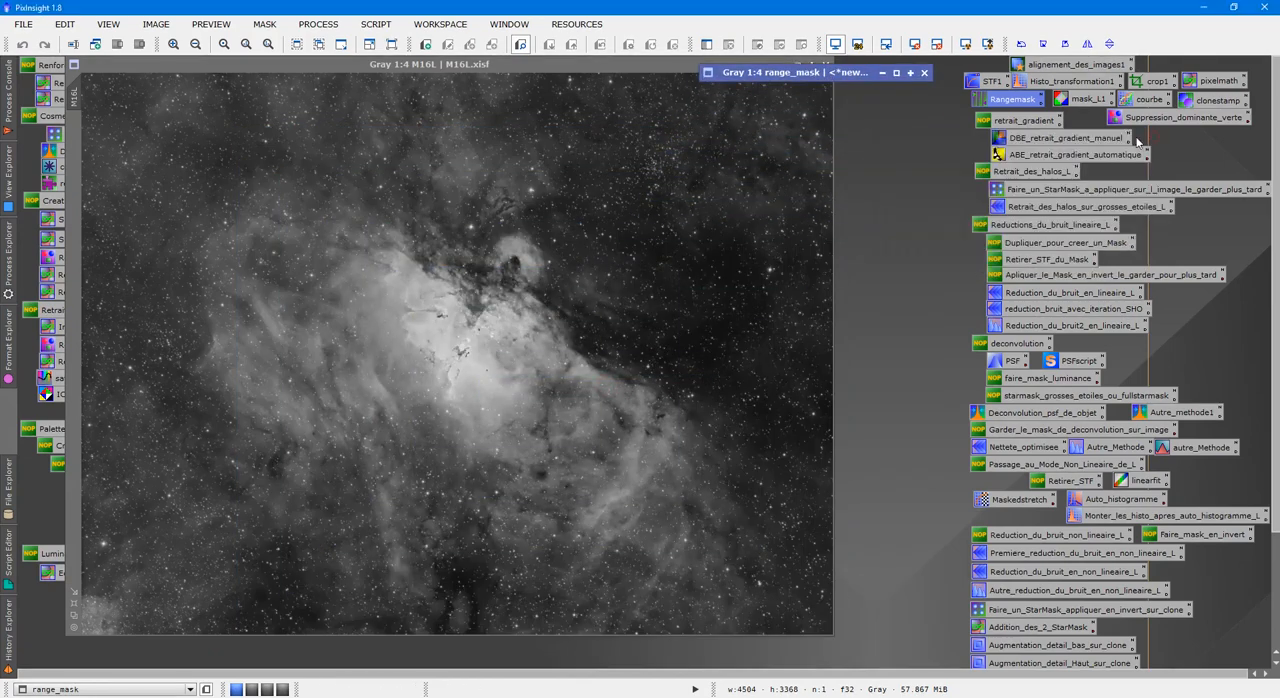
click(376, 22)
mouse_move(457, 168)
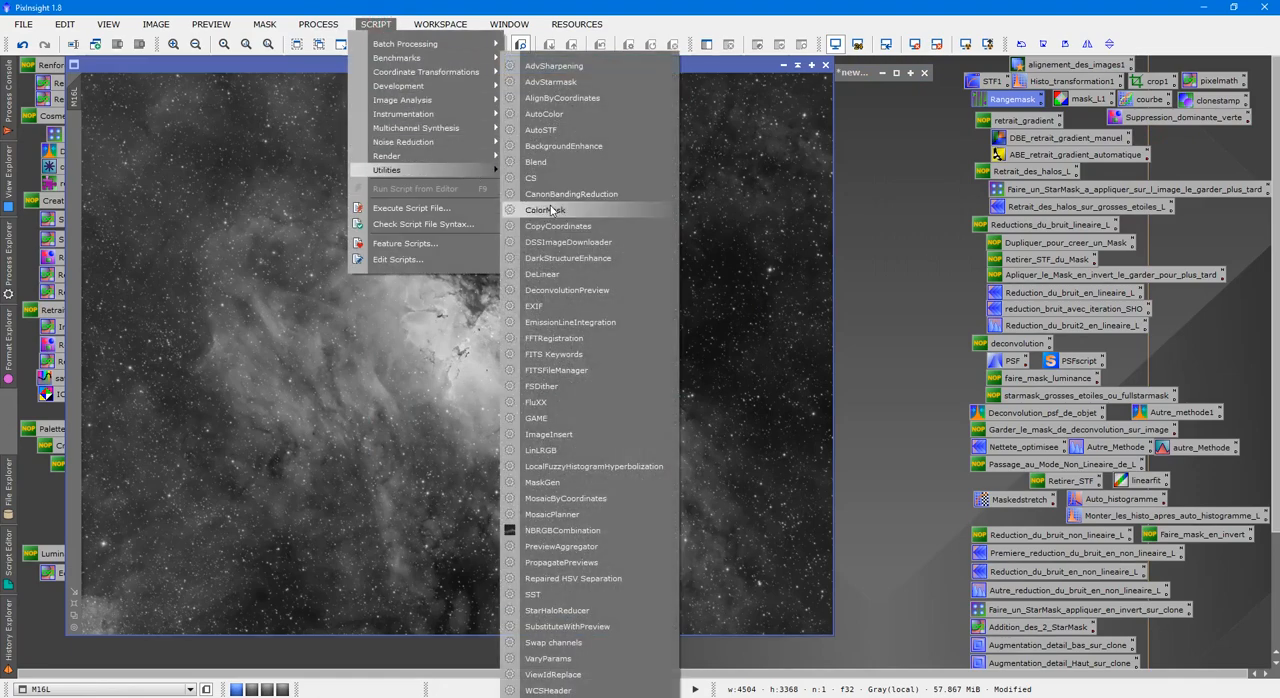
click(572, 261)
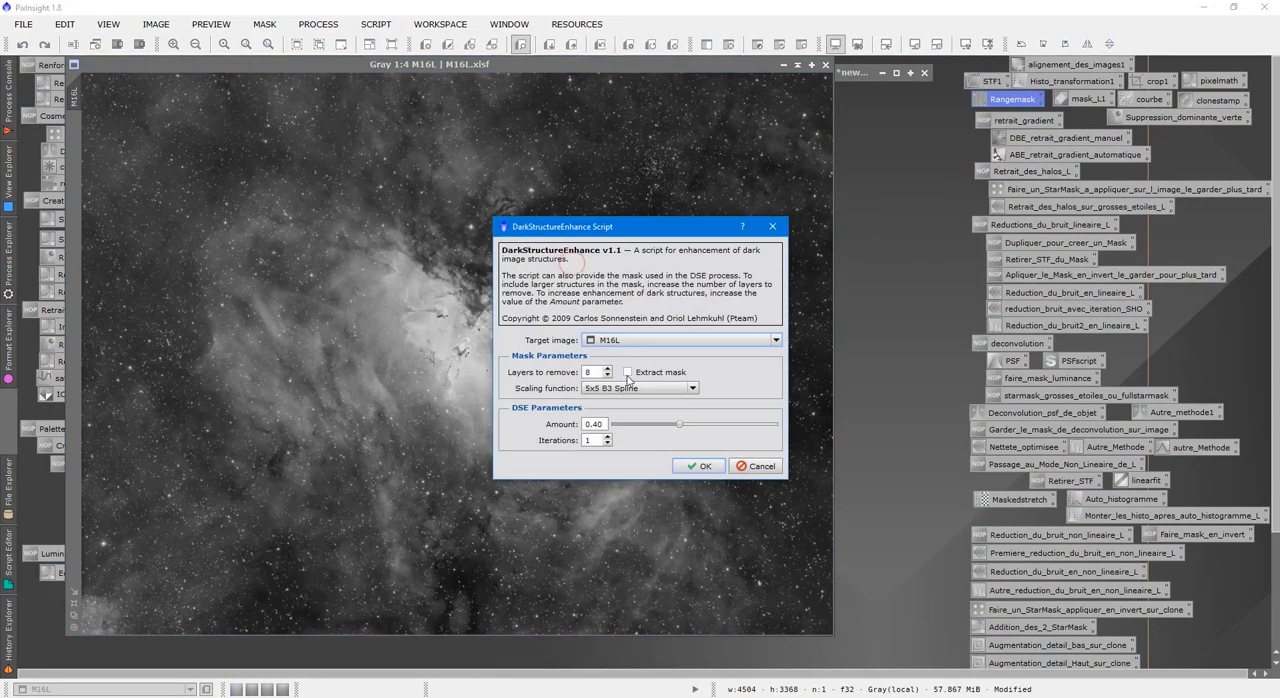
click(699, 466)
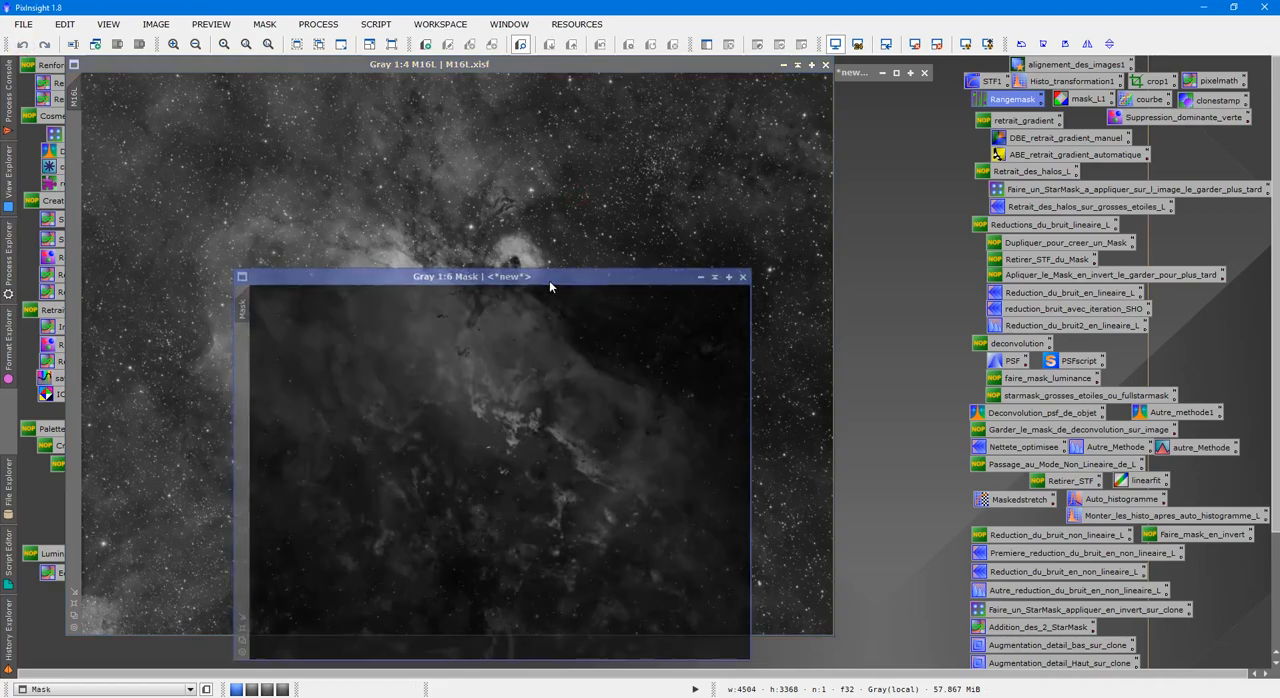
Inspect the extracted Mask image up close, minimize it and place it just below the minimized range_mask.
drag(549, 281, 747, 171)
scroll(789, 295, up, 3)
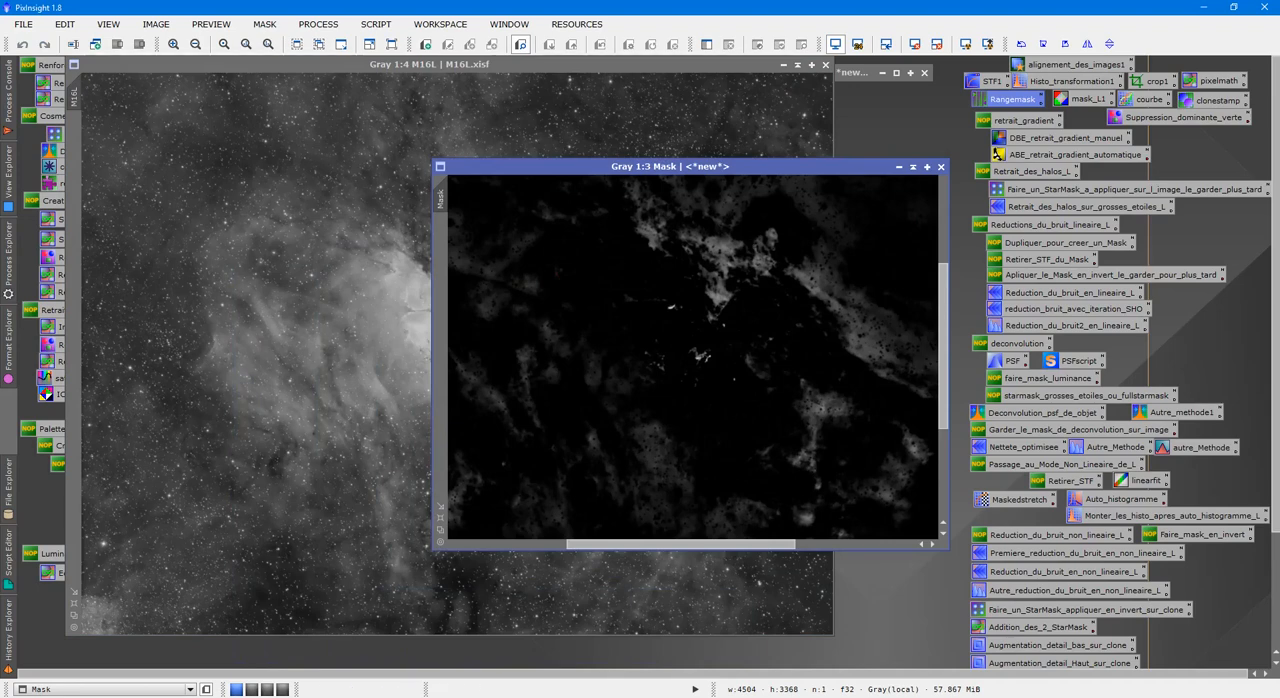
scroll(727, 302, down, 3)
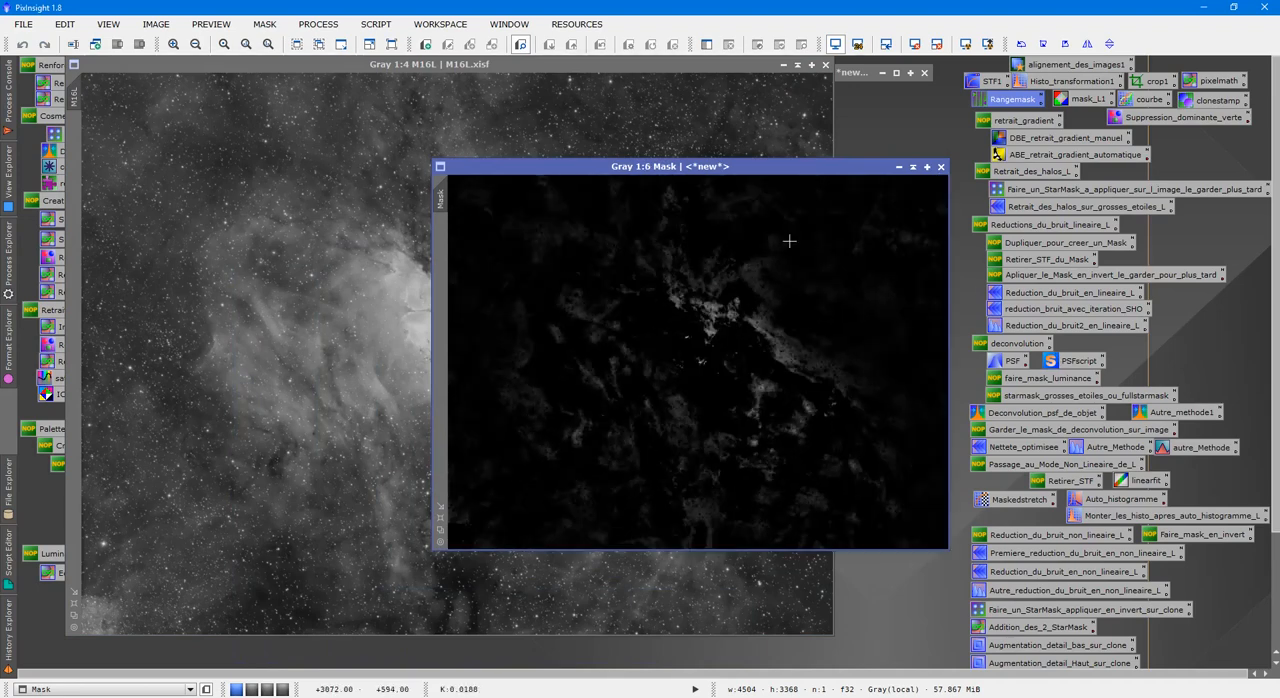
click(913, 166)
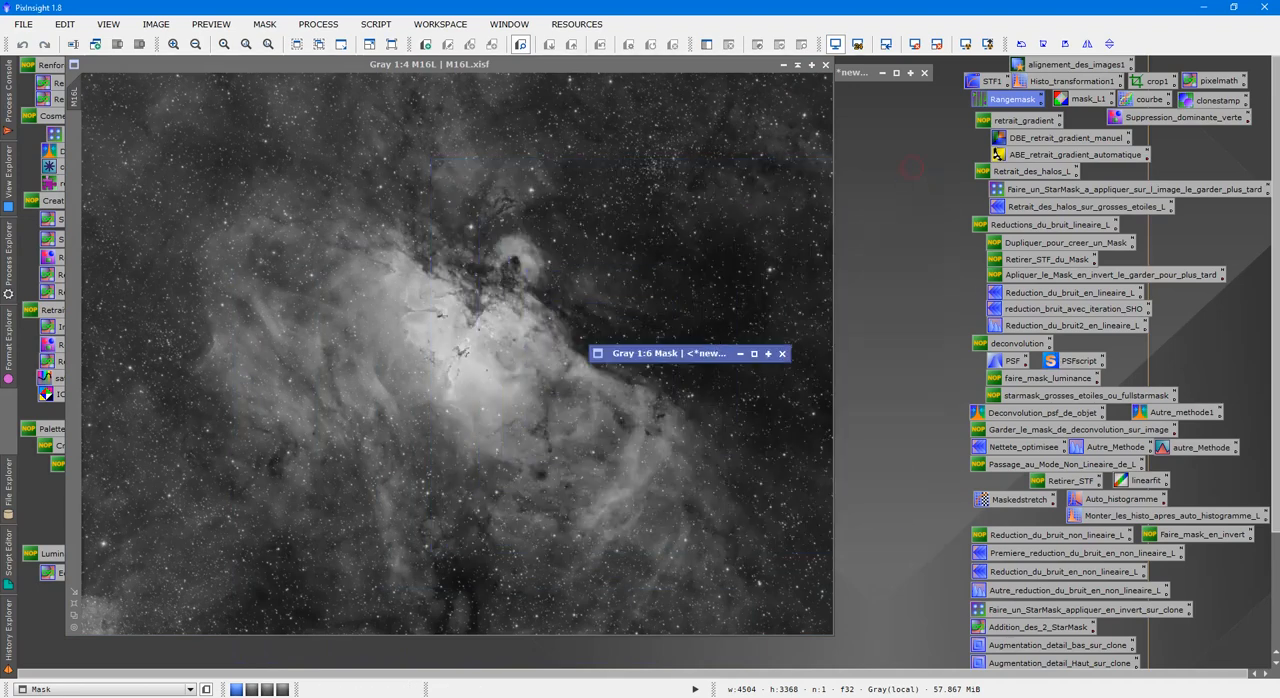
drag(715, 350, 861, 90)
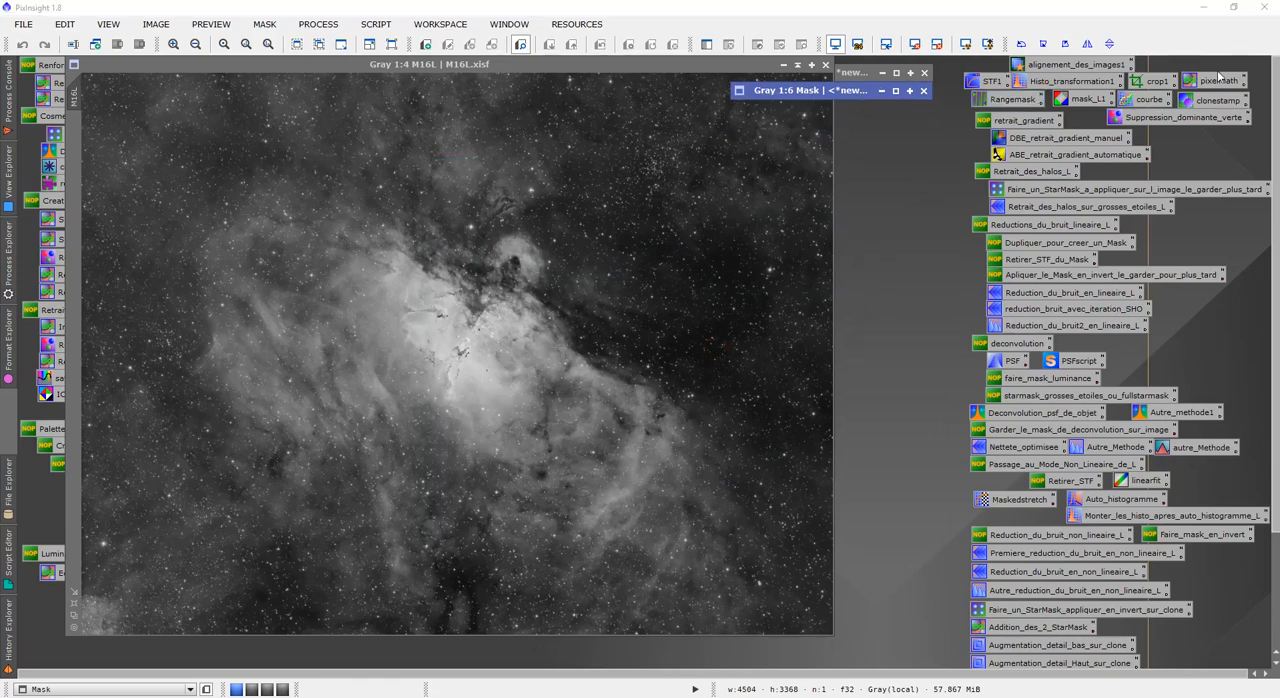
Open the saved pixelmath process and build the RGB/K expression Mask-range_mask in the Expression Editor.
key(ctrl+o)
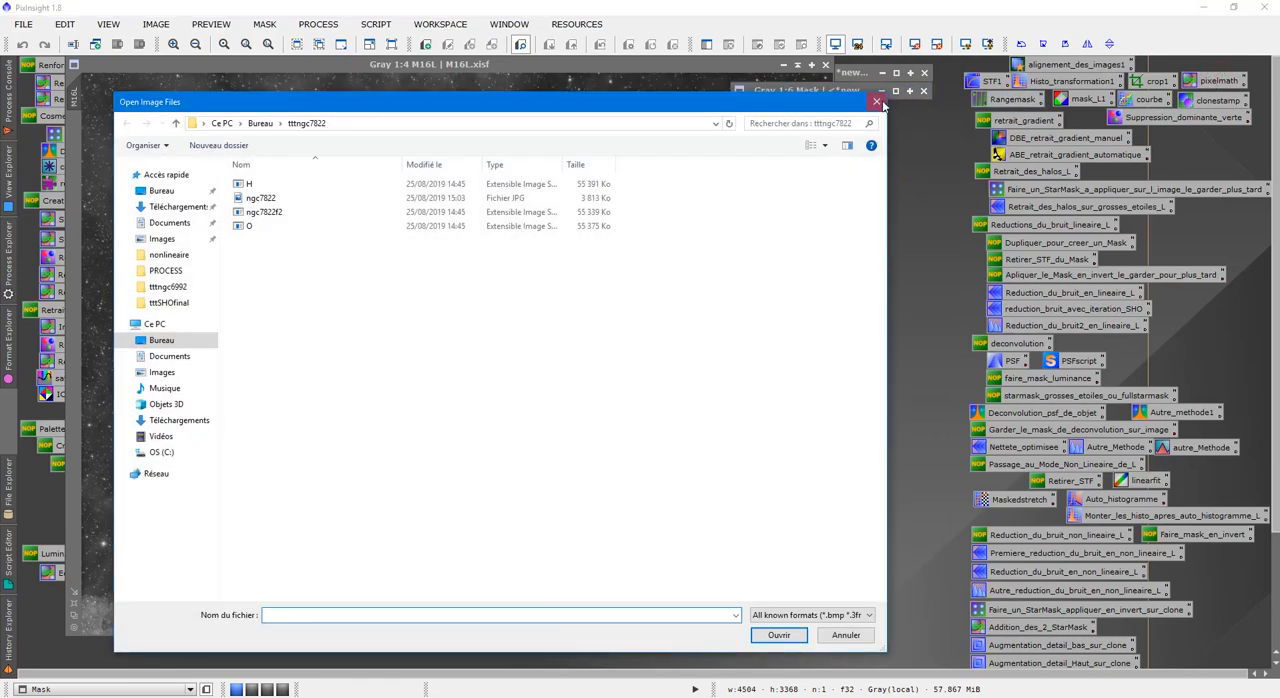
click(877, 102)
double_click(1208, 82)
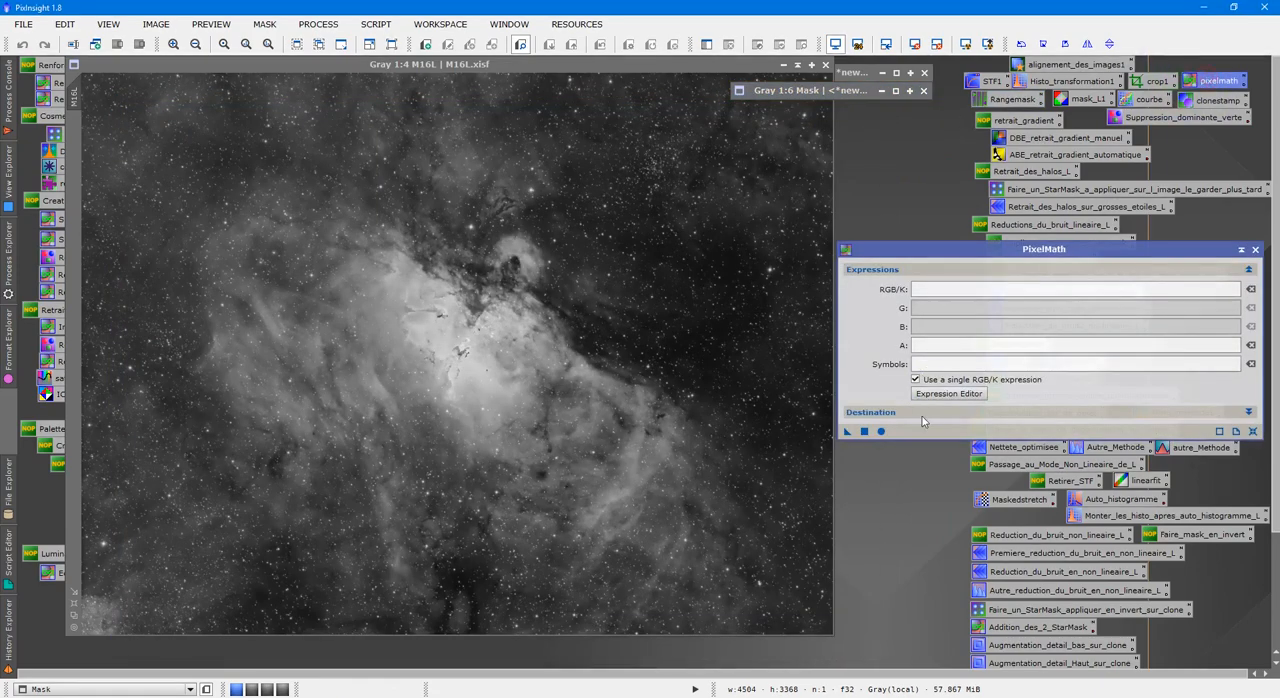
click(948, 393)
double_click(829, 192)
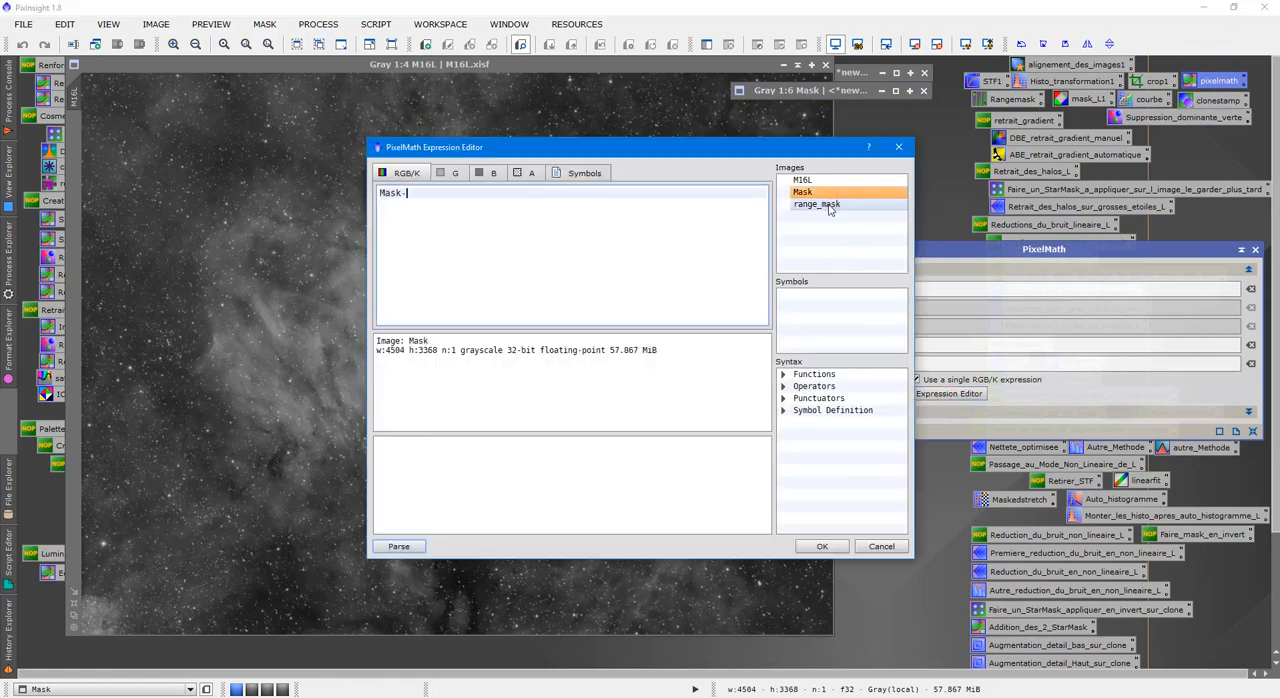
text(-)
double_click(829, 204)
click(840, 545)
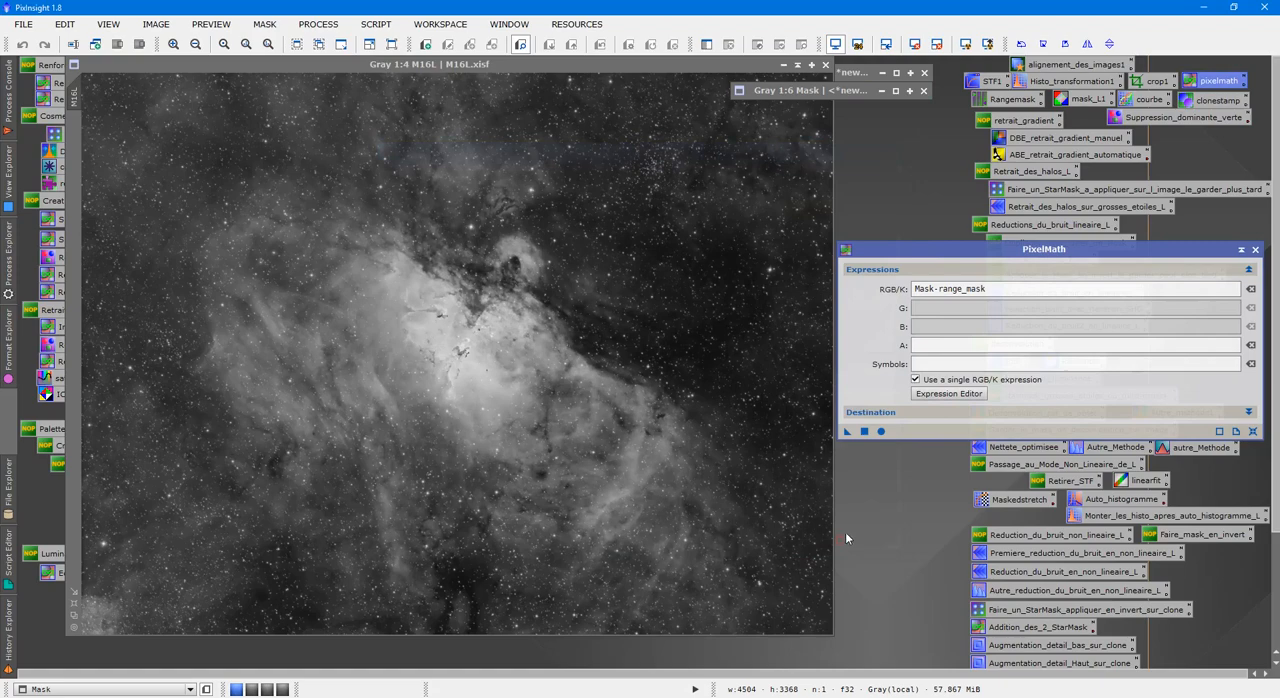
Execute the PixelMath subtraction to generate the integration image, and close PixelMath.
click(917, 414)
click(938, 413)
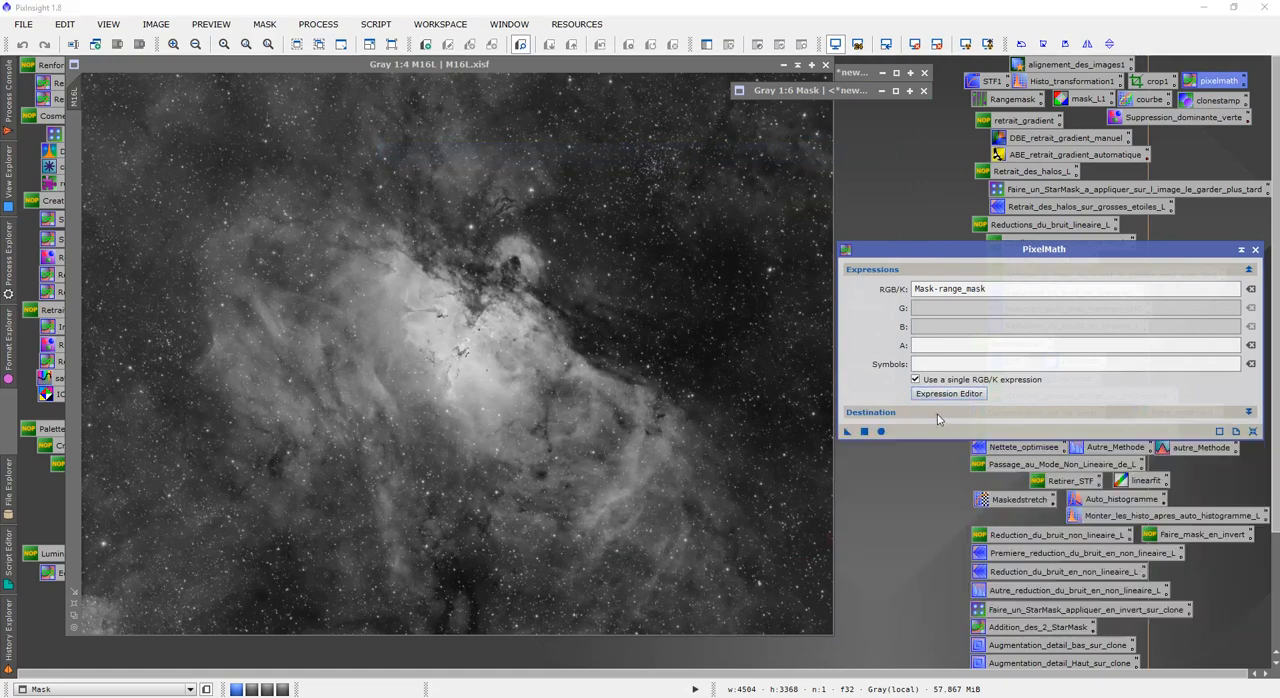
click(866, 432)
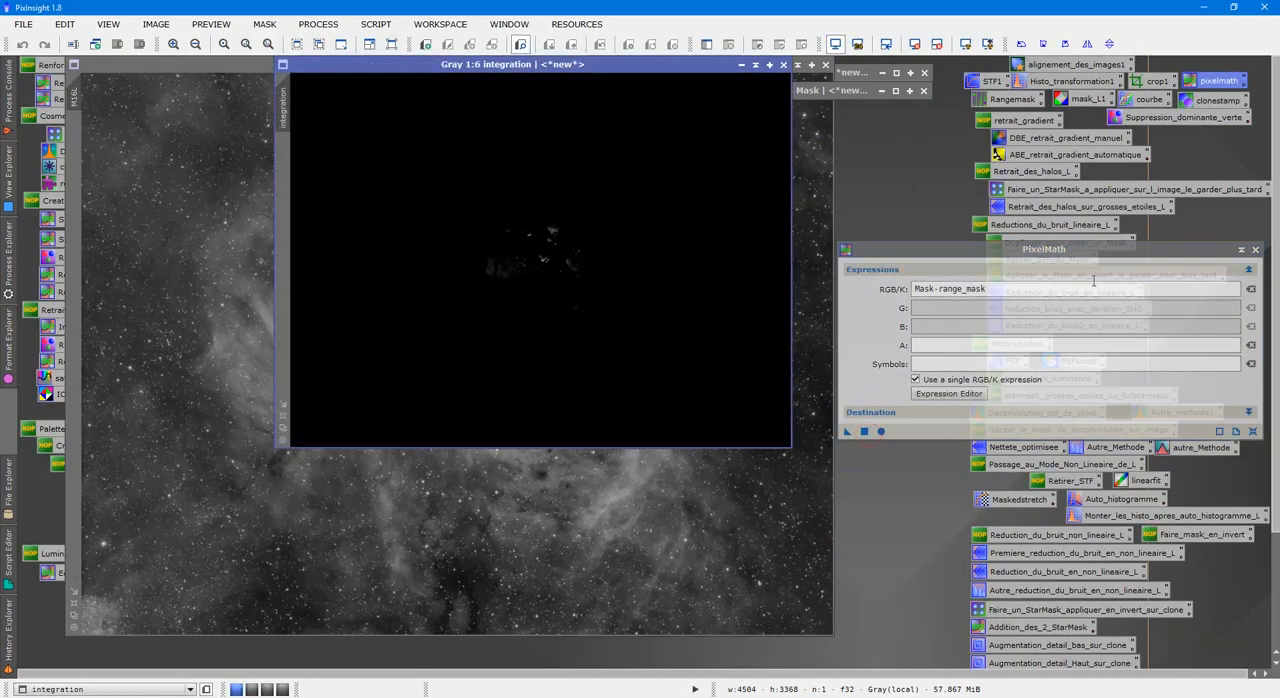
click(1256, 251)
Check the integration image up close and apply it as a mask to M16L.
scroll(522, 228, up, 2)
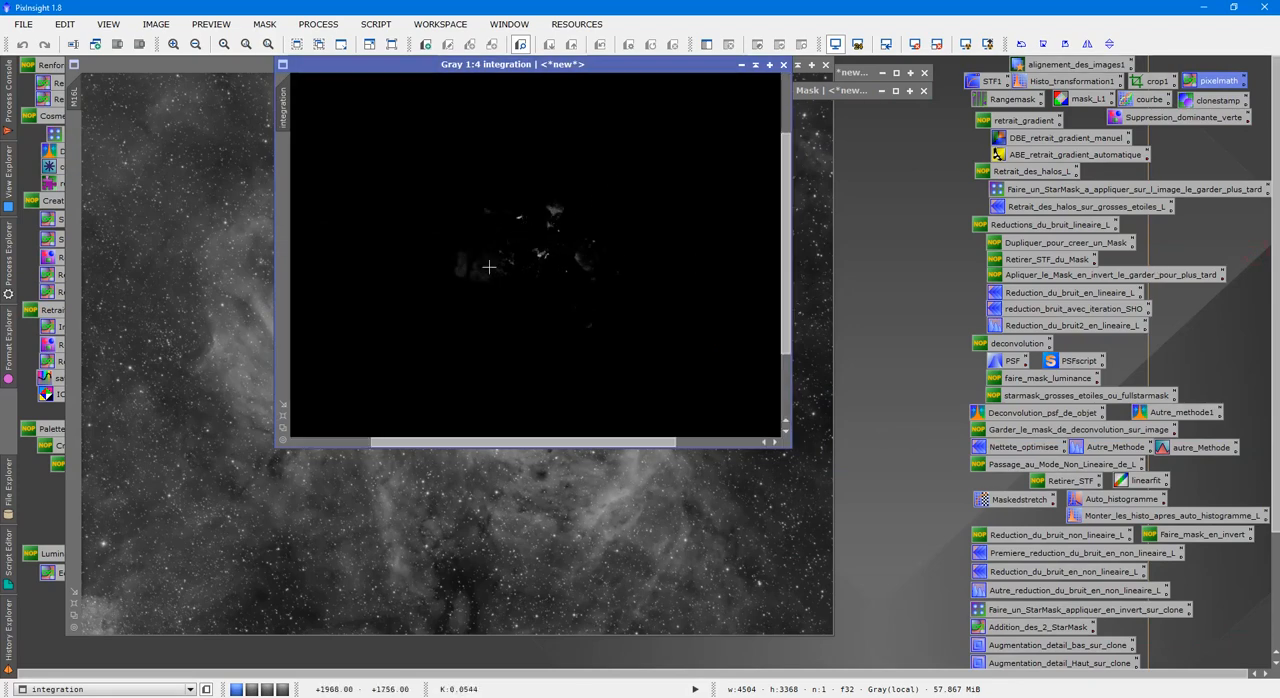
drag(288, 105, 78, 155)
click(186, 209)
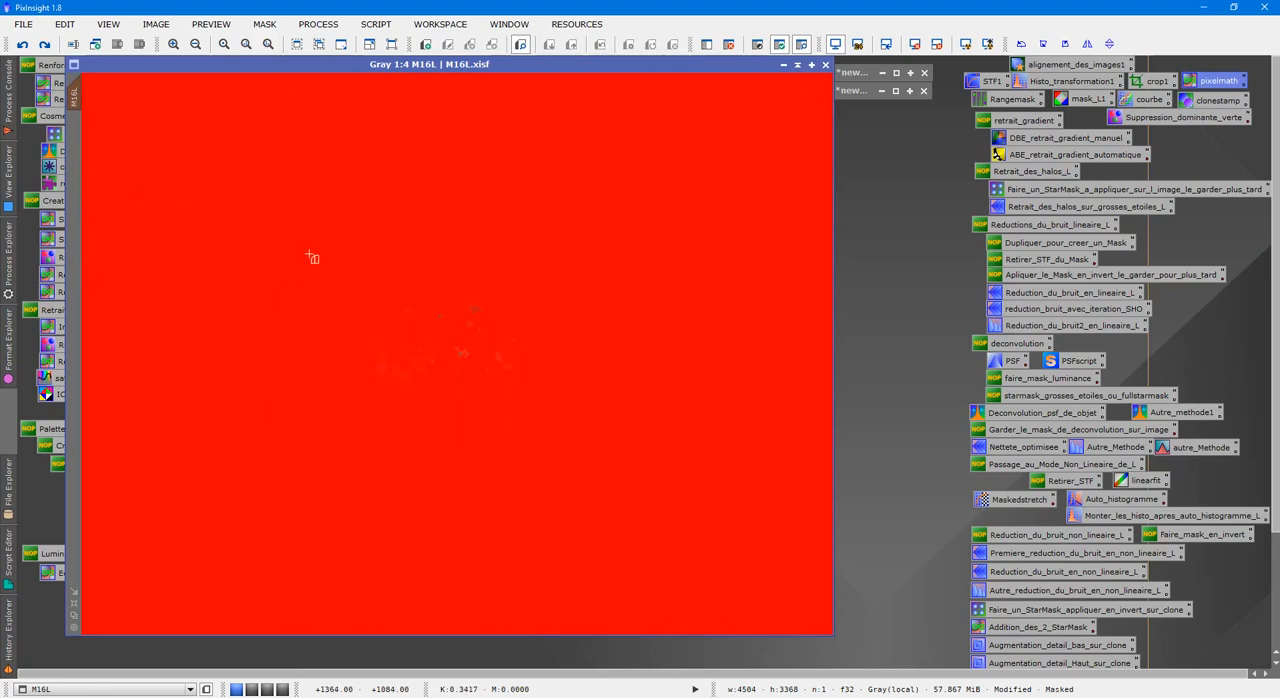
Create a preview of about 1756 × 1240 px around the M16L nebula core, open it, hide the mask overlay and shrink the view to 1:2.
drag(314, 251, 607, 457)
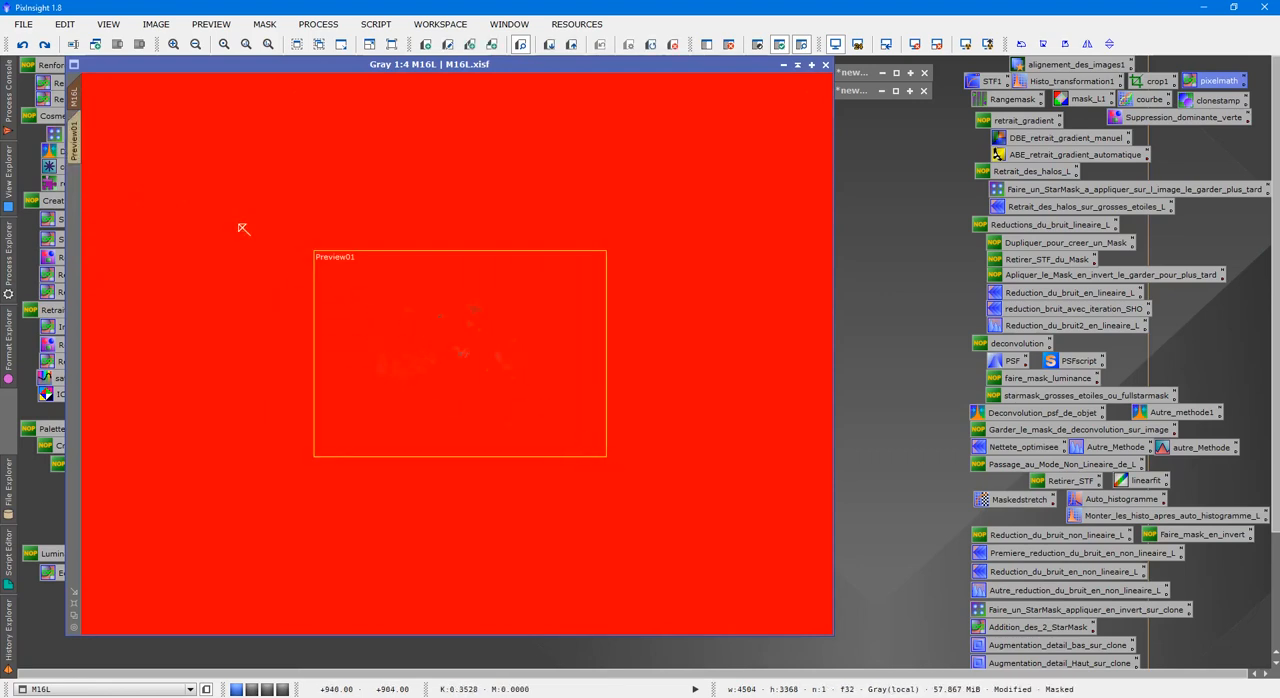
click(77, 135)
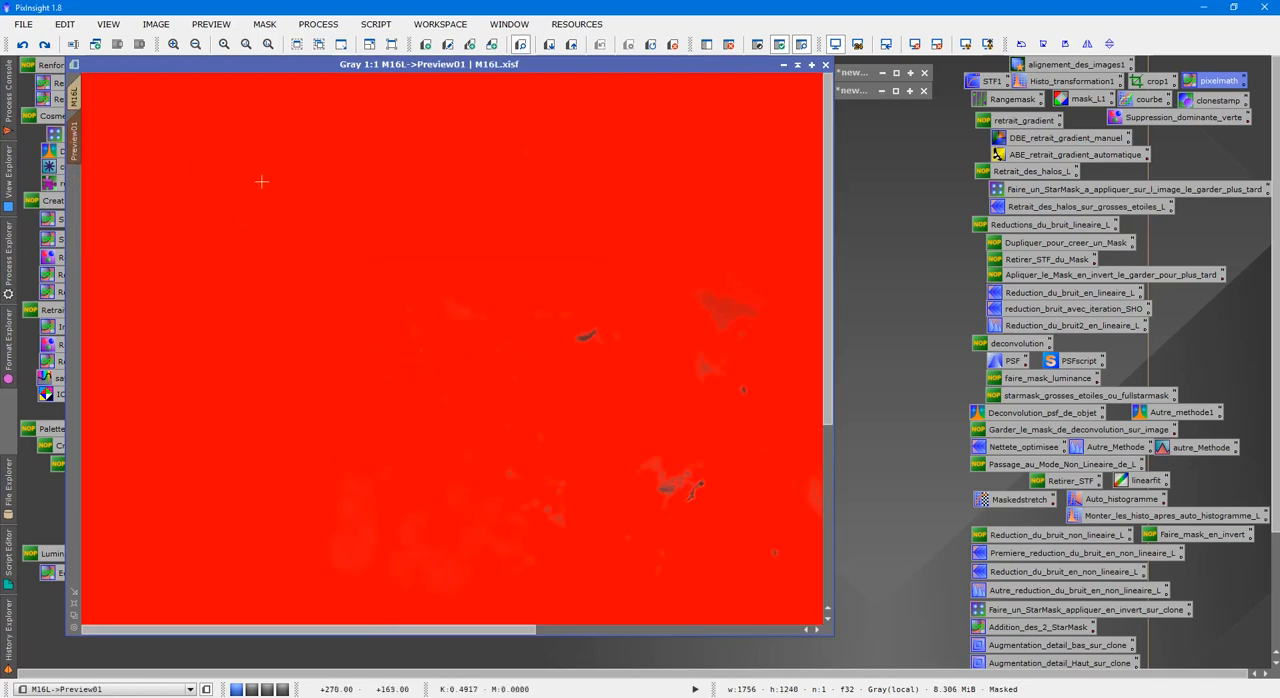
key(ctrl+k)
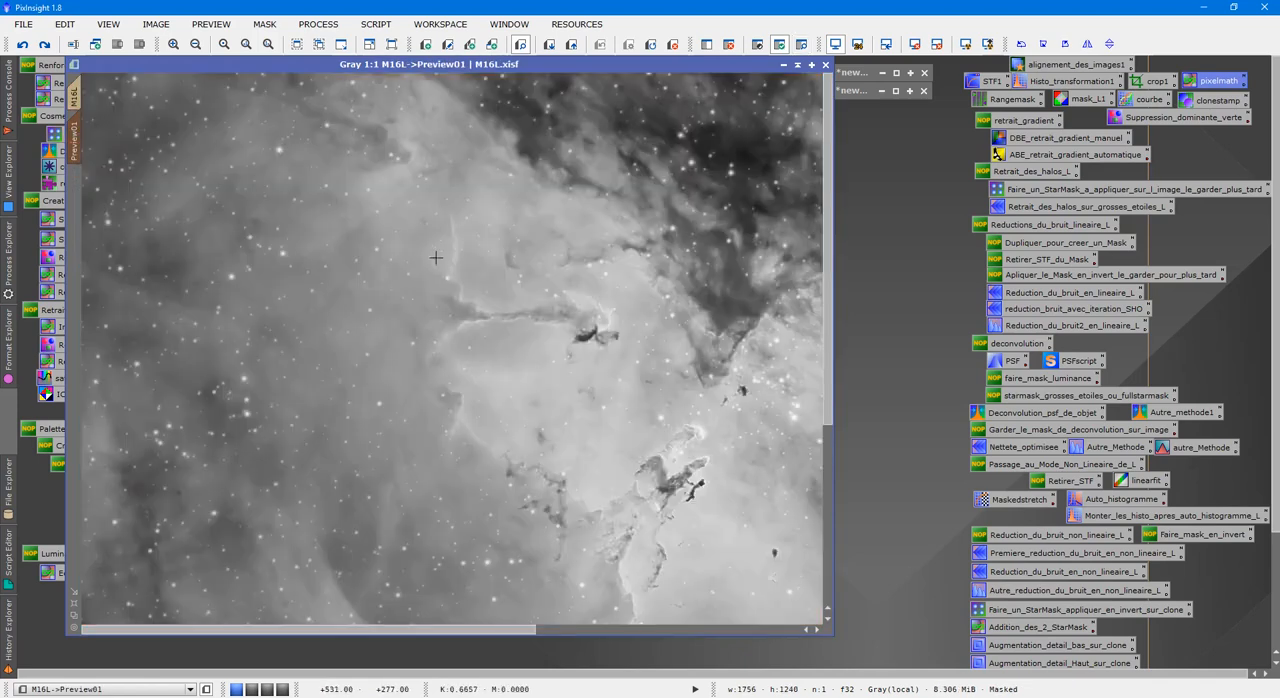
drag(499, 628, 597, 628)
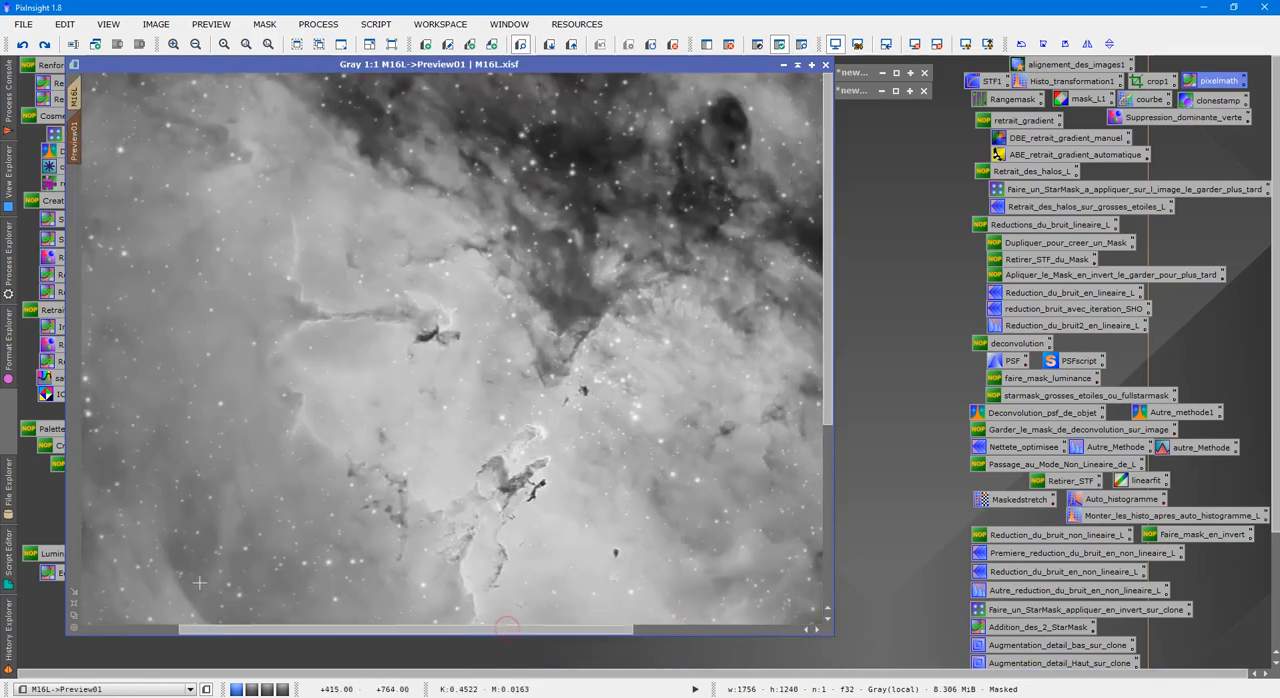
click(76, 604)
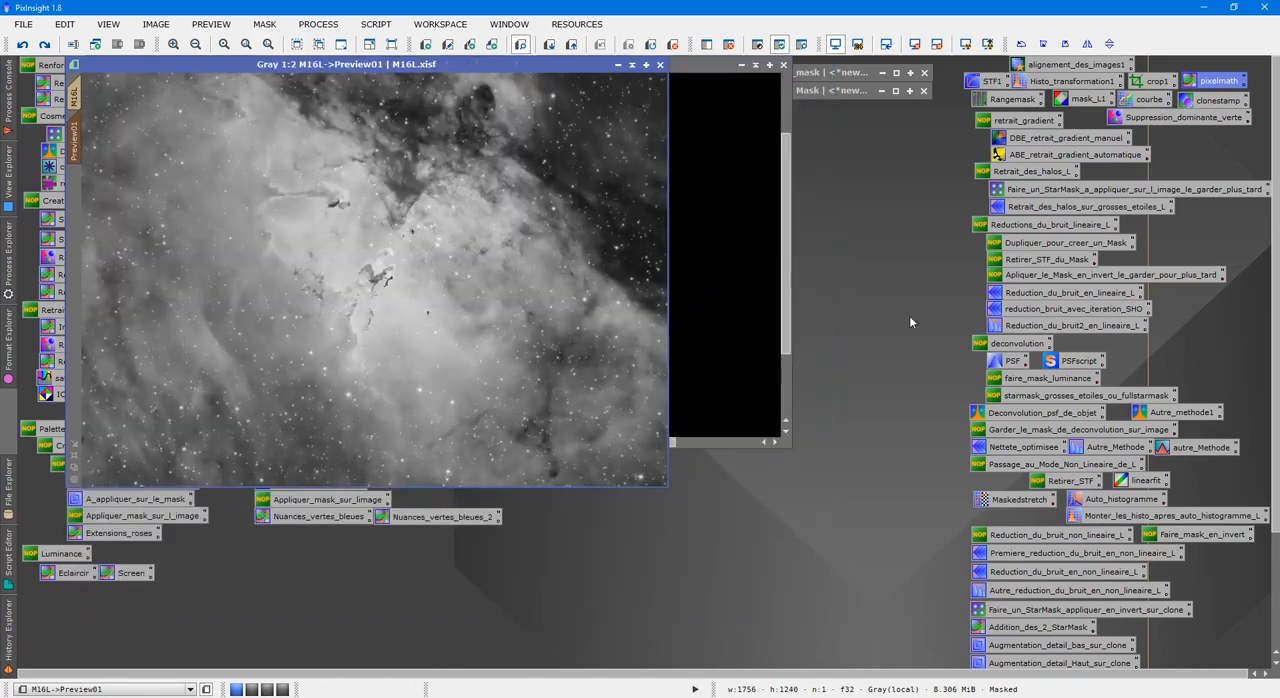
Open the saved courbe process with real-time preview, bend the RGB/K curve down to input 0.66150, output 0.32300, and close the preview.
double_click(1140, 106)
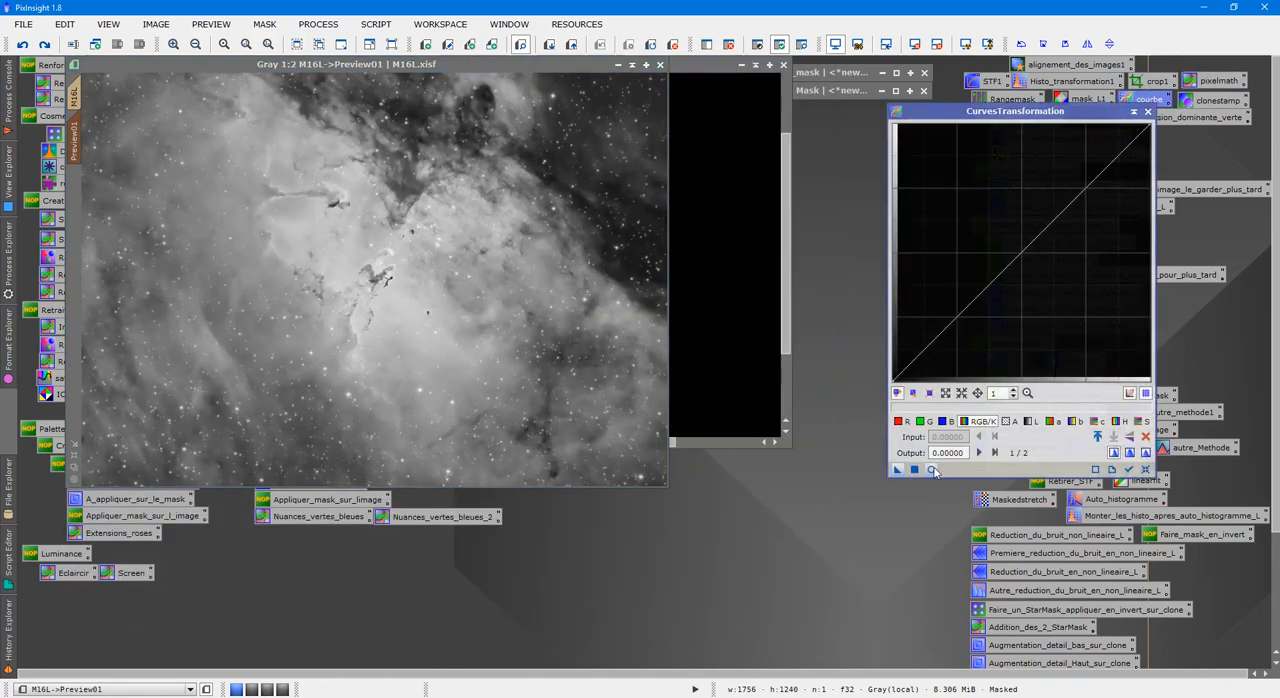
click(932, 470)
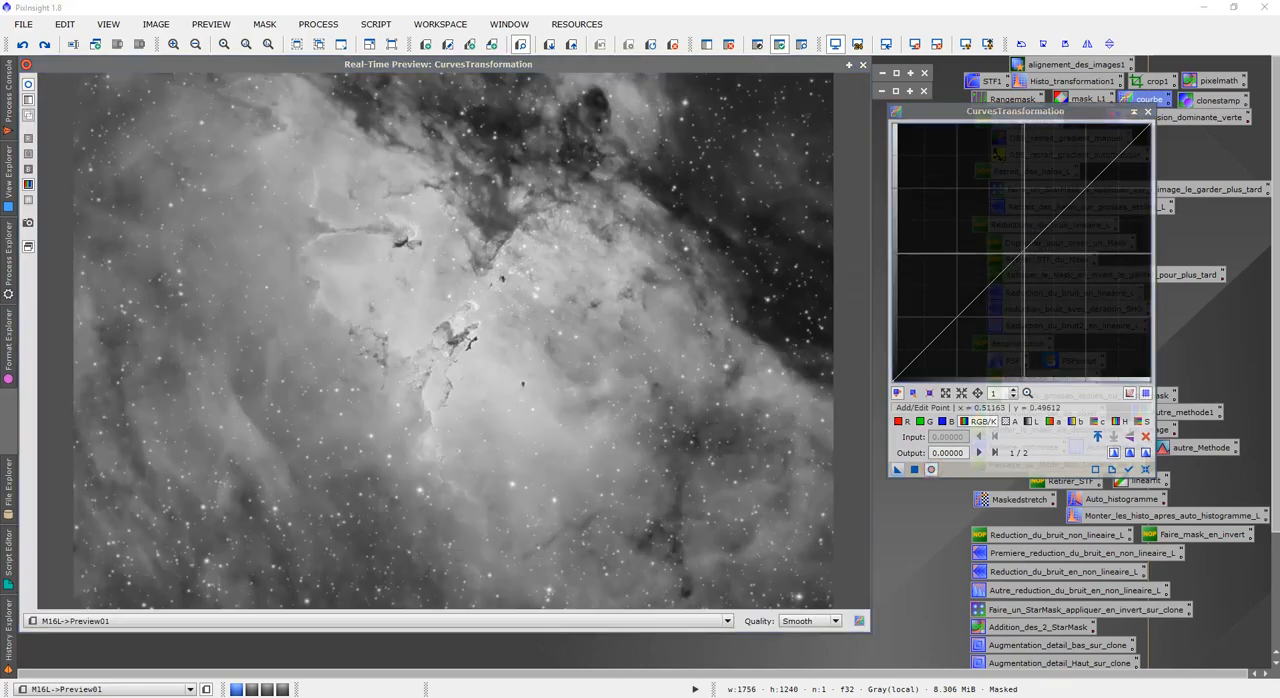
drag(1026, 253, 1072, 310)
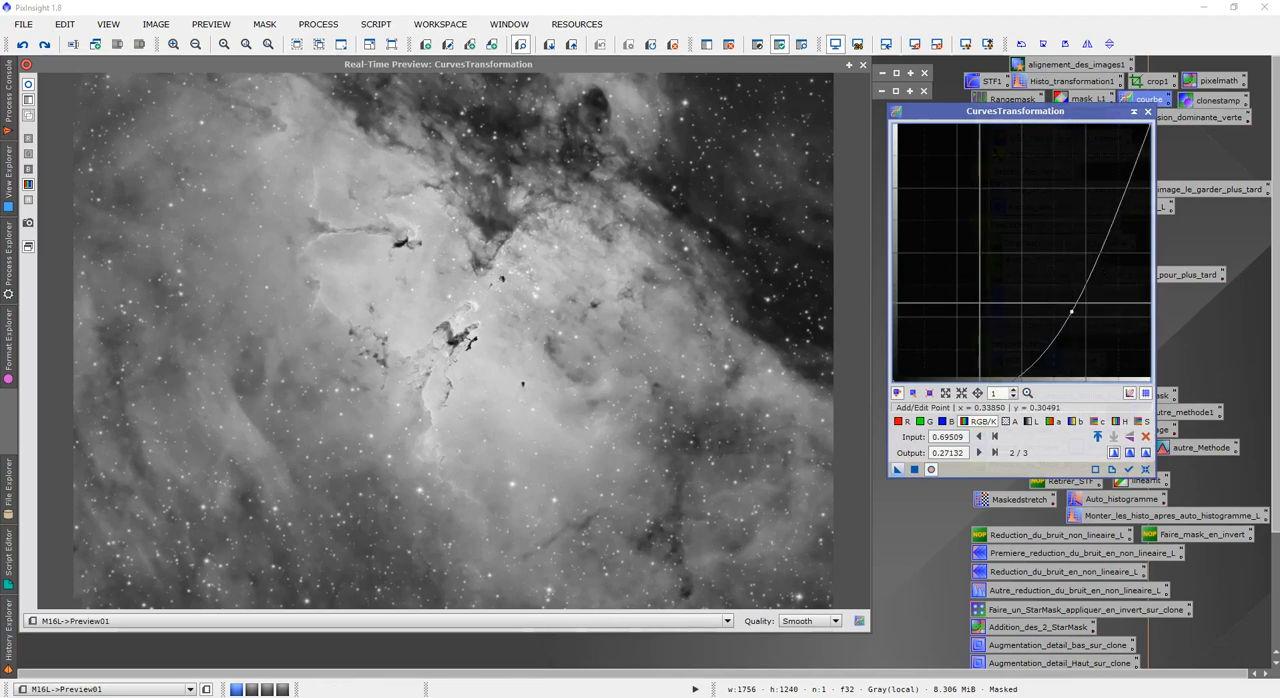
drag(1072, 313, 1062, 298)
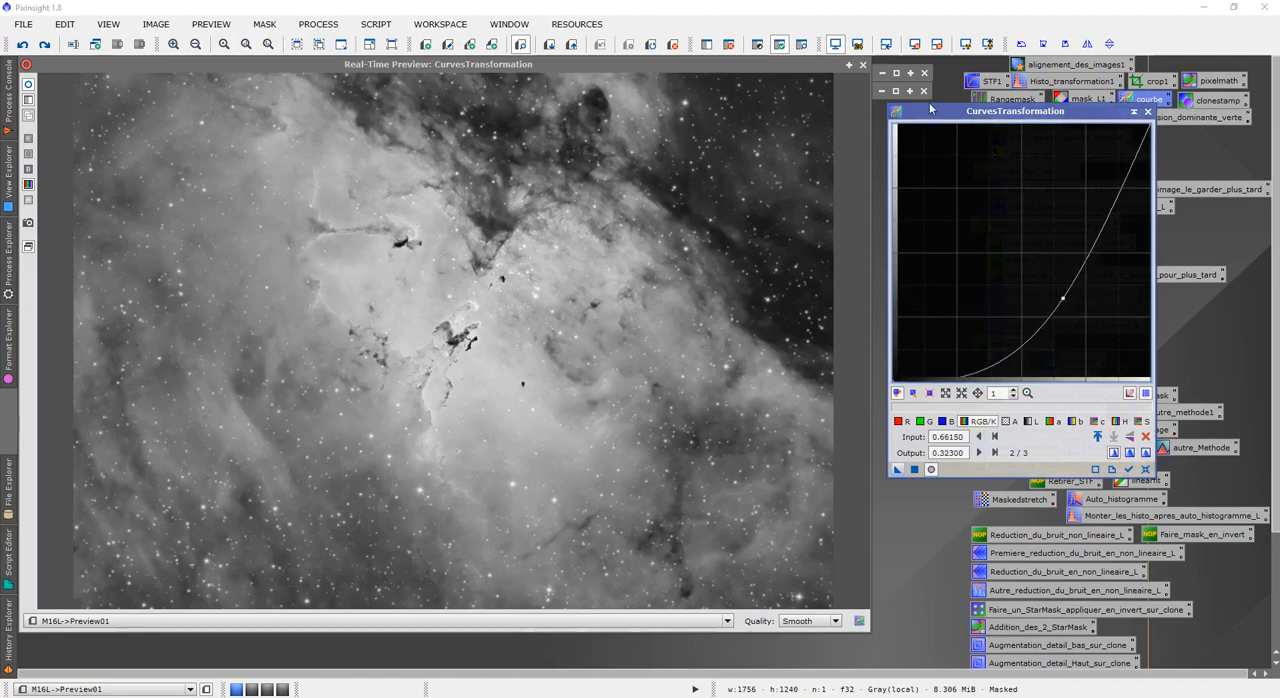
click(863, 64)
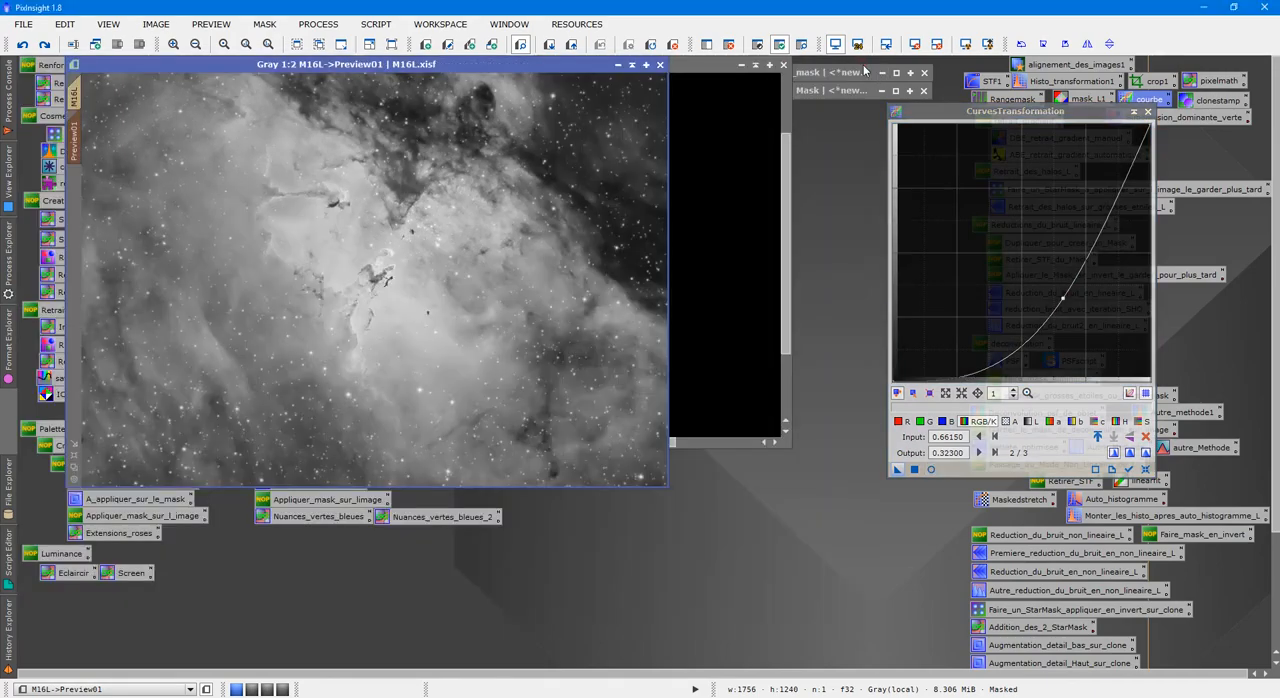
Return to the full M16L image, delete its preview and apply the CurvesTransformation to the masked image.
click(75, 97)
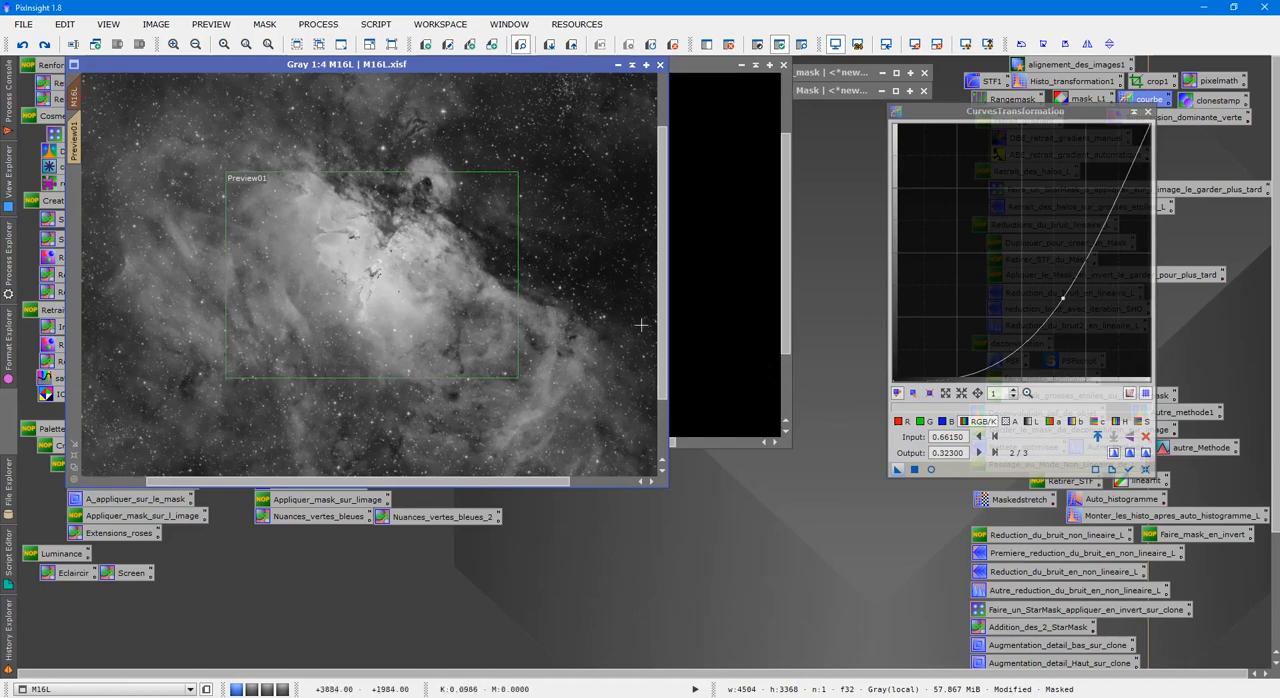
click(211, 24)
click(264, 256)
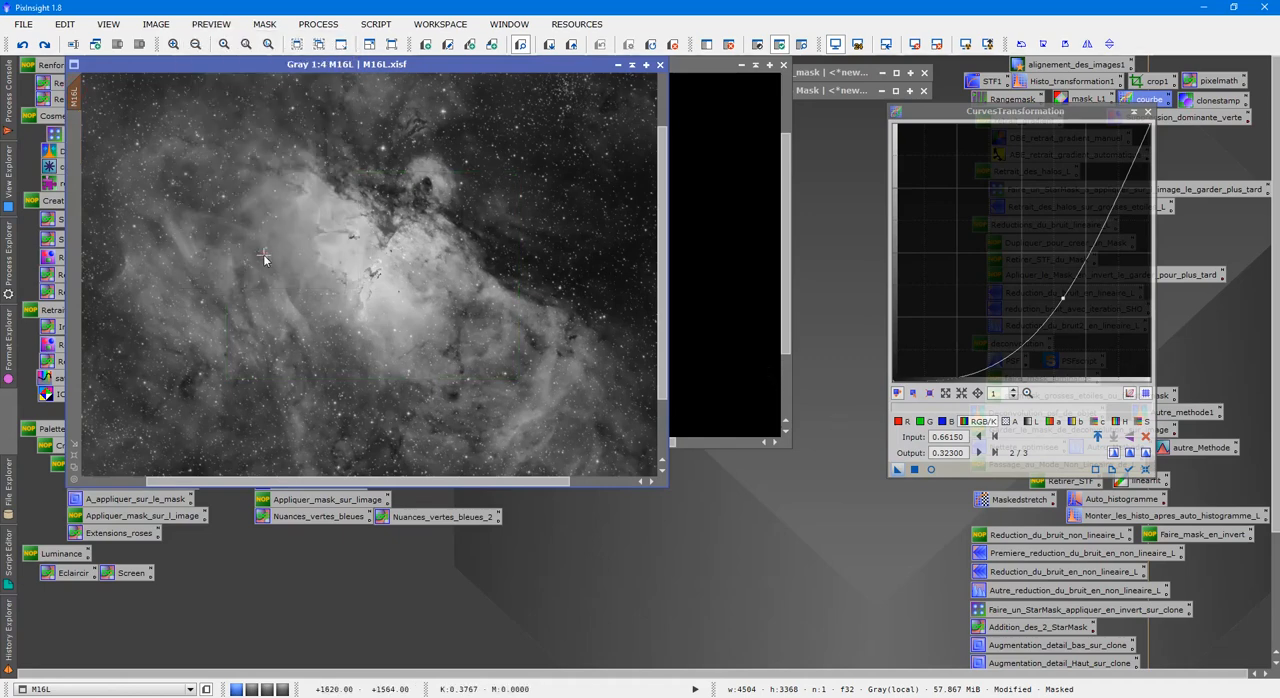
drag(897, 467, 247, 289)
Compare the M16L core before and after the curve by undoing and redoing it, finishing with the curve applied.
scroll(424, 268, up, 3)
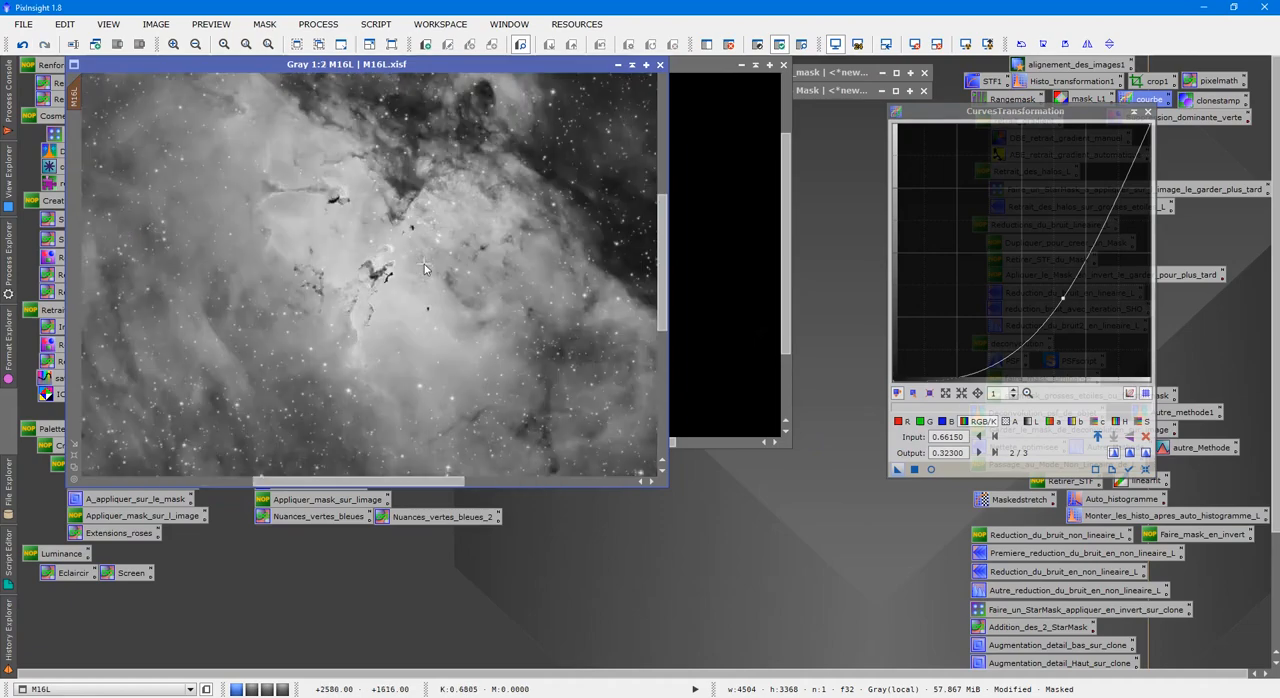
scroll(539, 292, down, 1)
click(50, 44)
scroll(401, 273, down, 3)
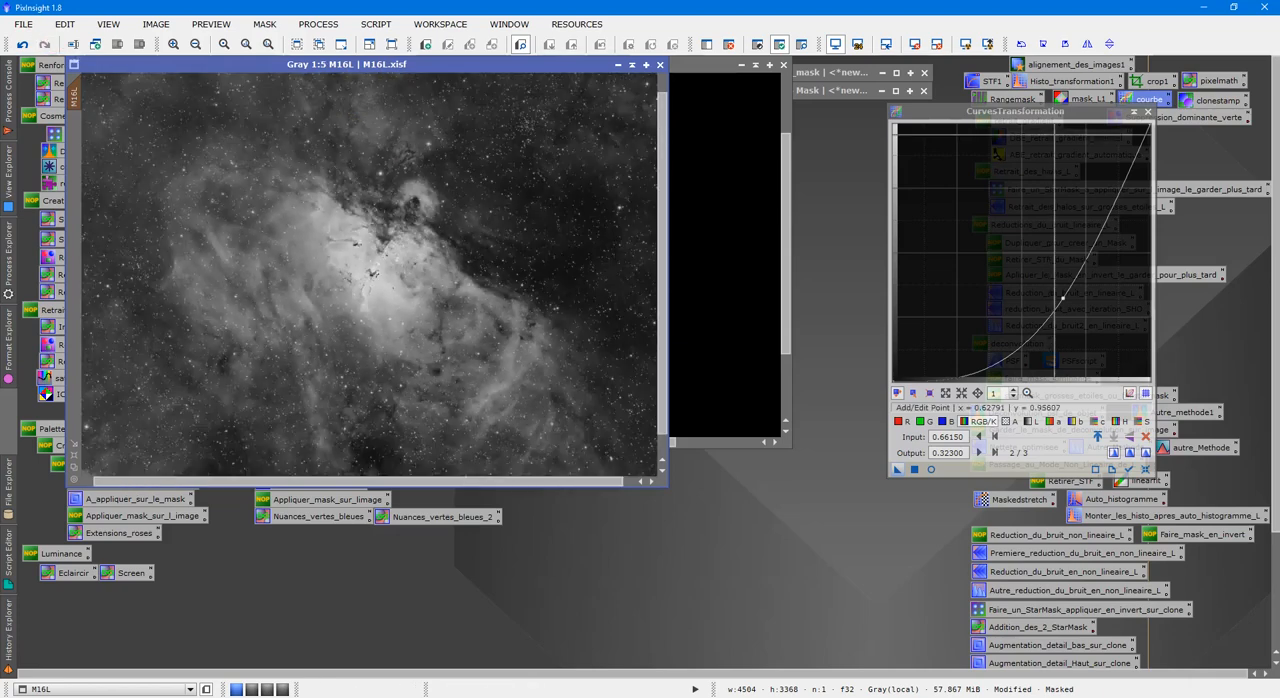
Close CurvesTransformation and review the whole M16L image at a reduced zoom, ending at 1:5.
click(1148, 111)
scroll(466, 275, down, 2)
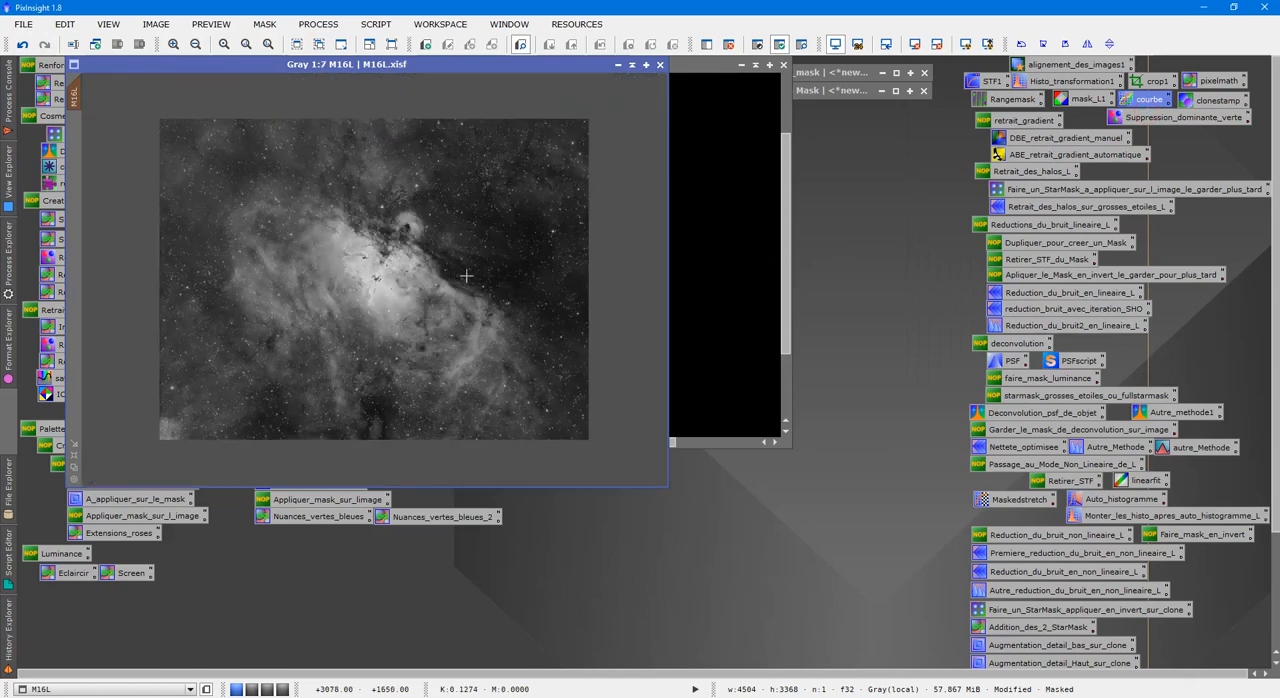
scroll(466, 275, up, 2)
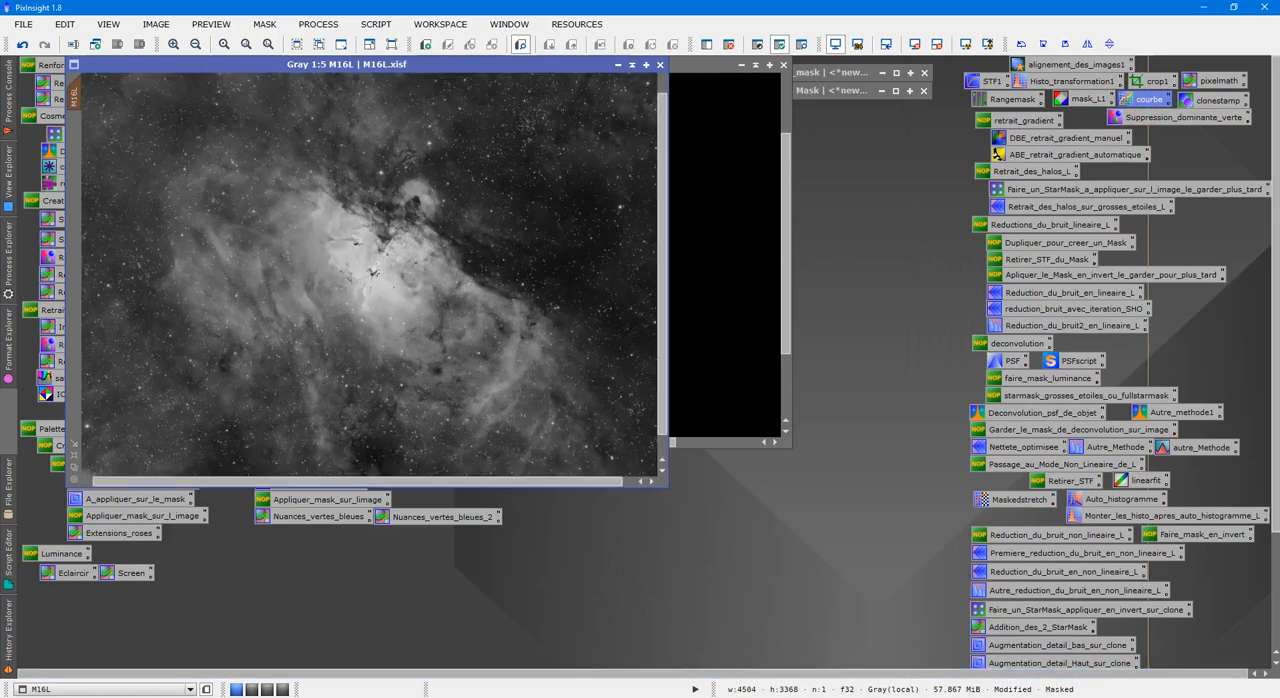
click(1164, 697)
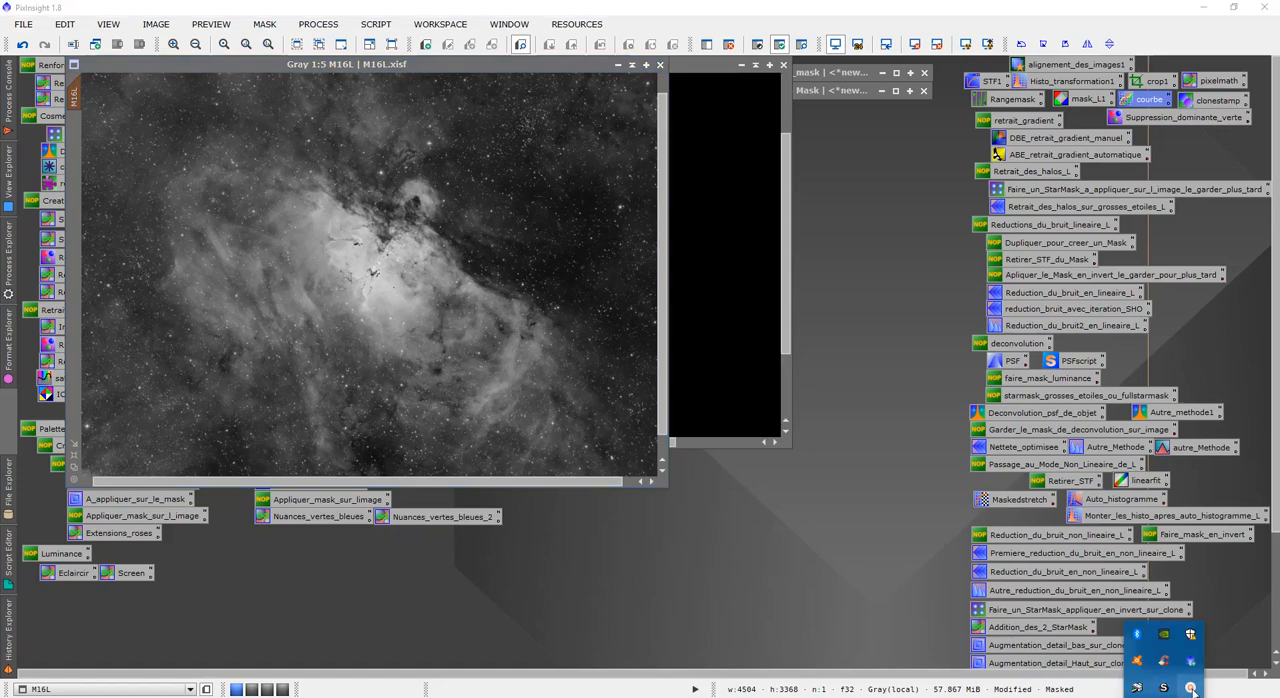